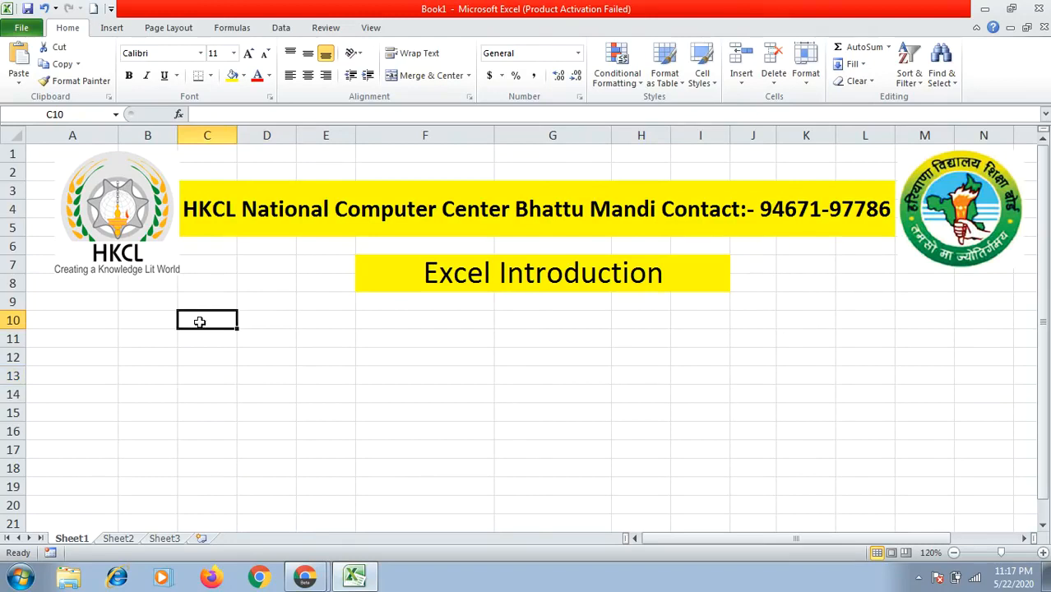
pyautogui.click(275, 317)
pyautogui.click(360, 319)
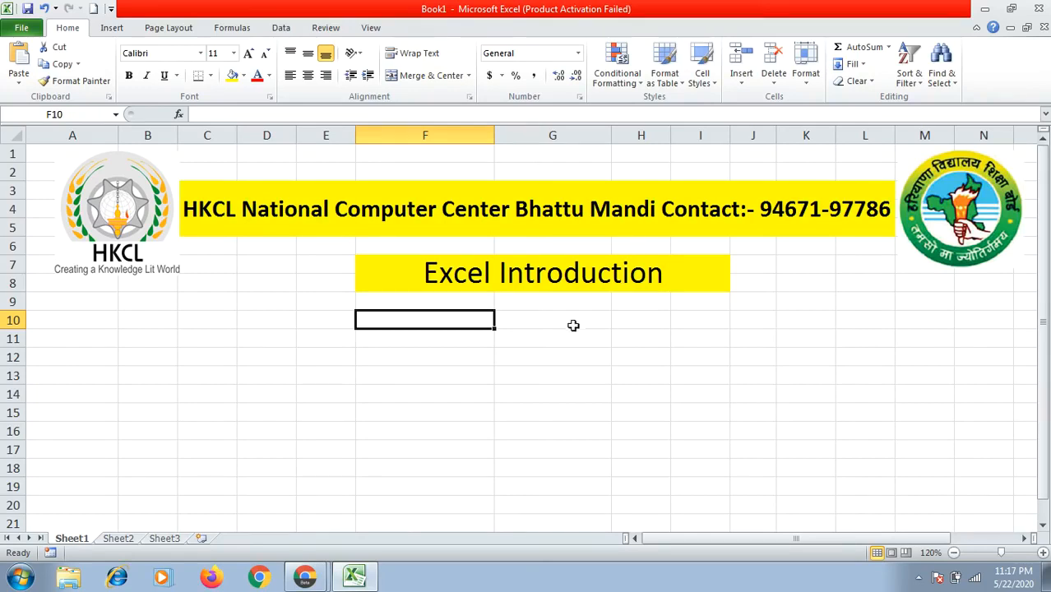
pyautogui.click(241, 337)
pyautogui.click(204, 340)
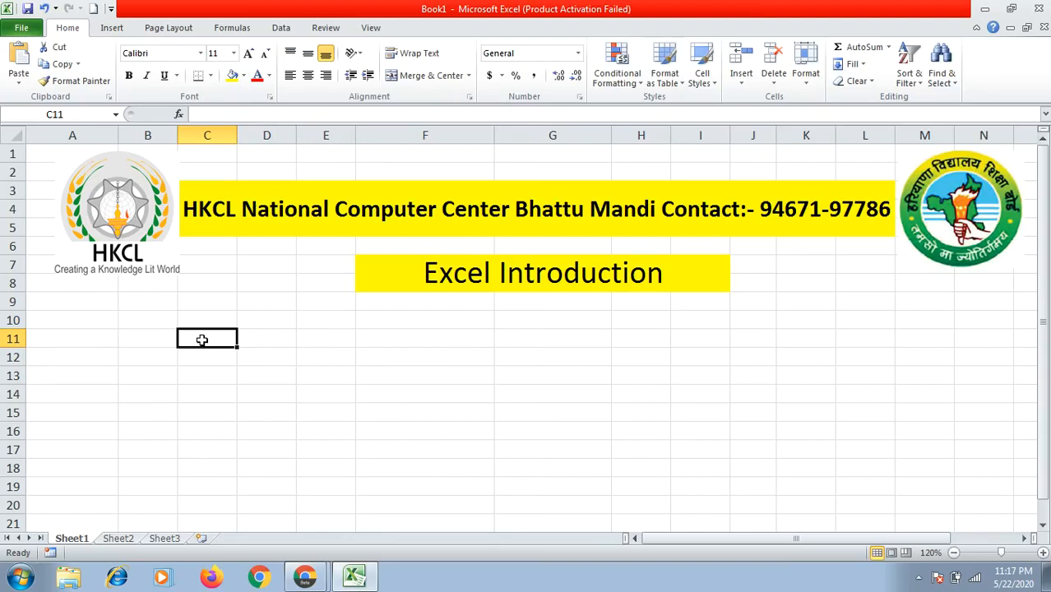
pyautogui.click(280, 324)
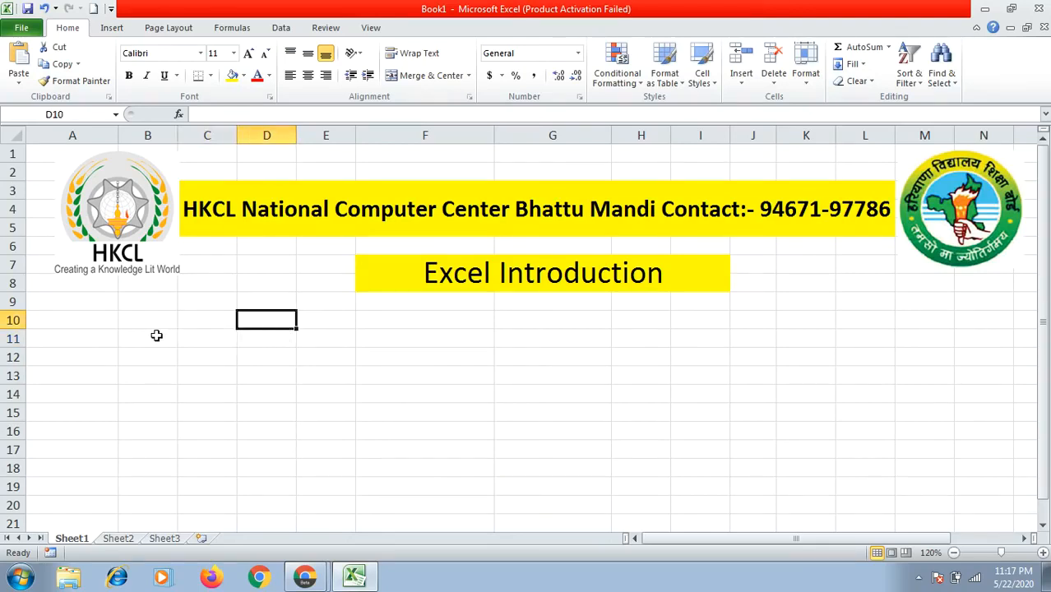
pyautogui.click(209, 321)
pyautogui.click(215, 341)
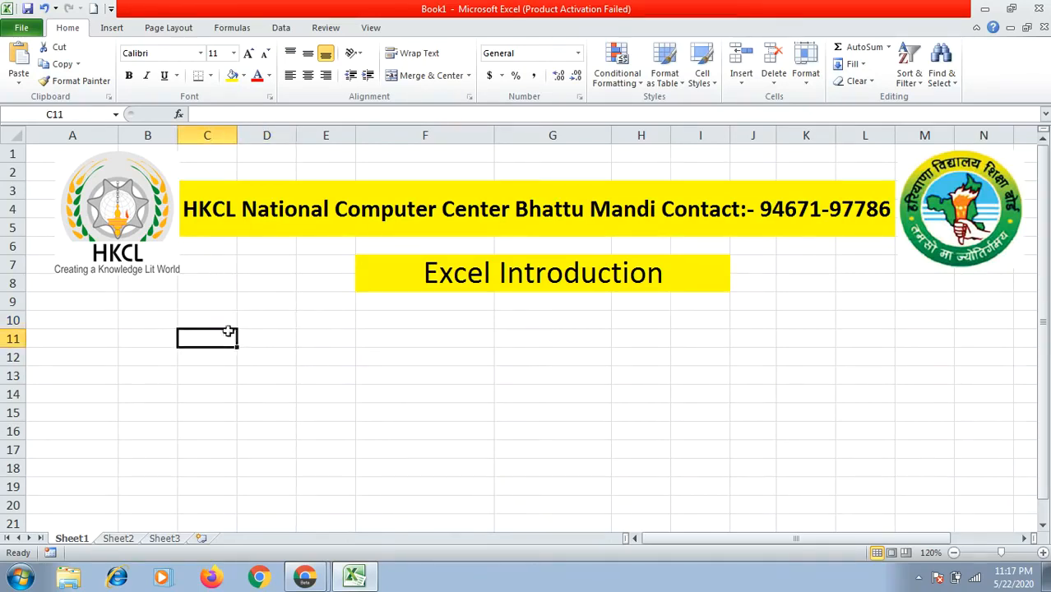
pyautogui.click(281, 331)
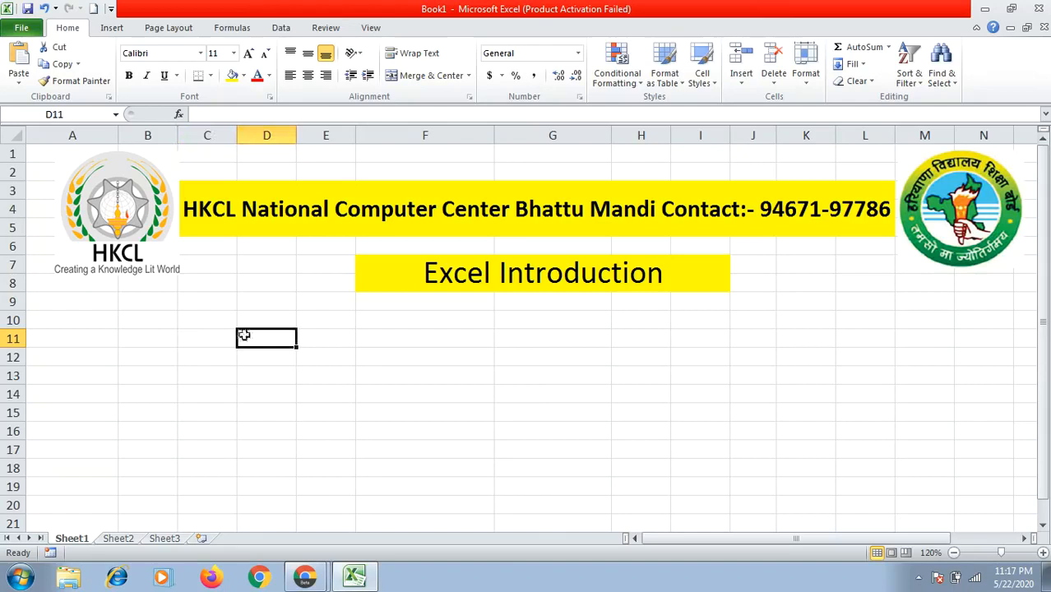
pyautogui.click(196, 316)
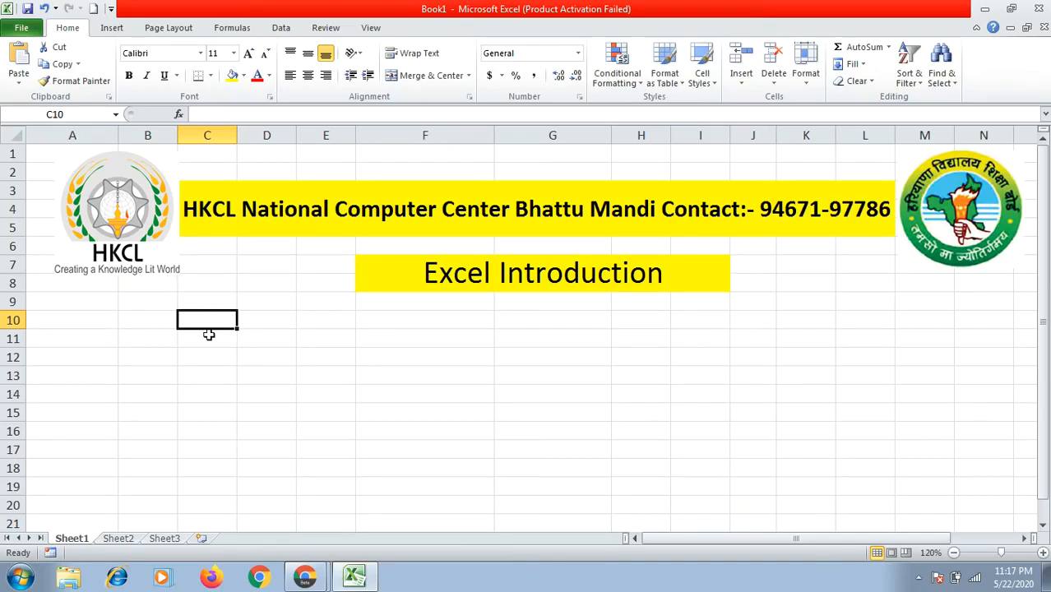
pyautogui.click(209, 337)
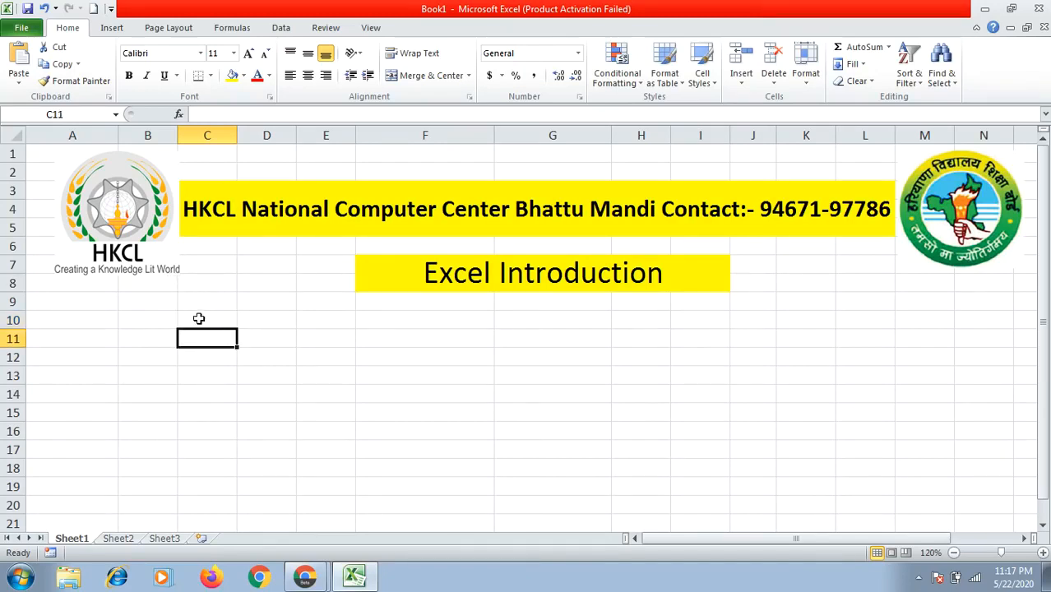
pyautogui.click(199, 318)
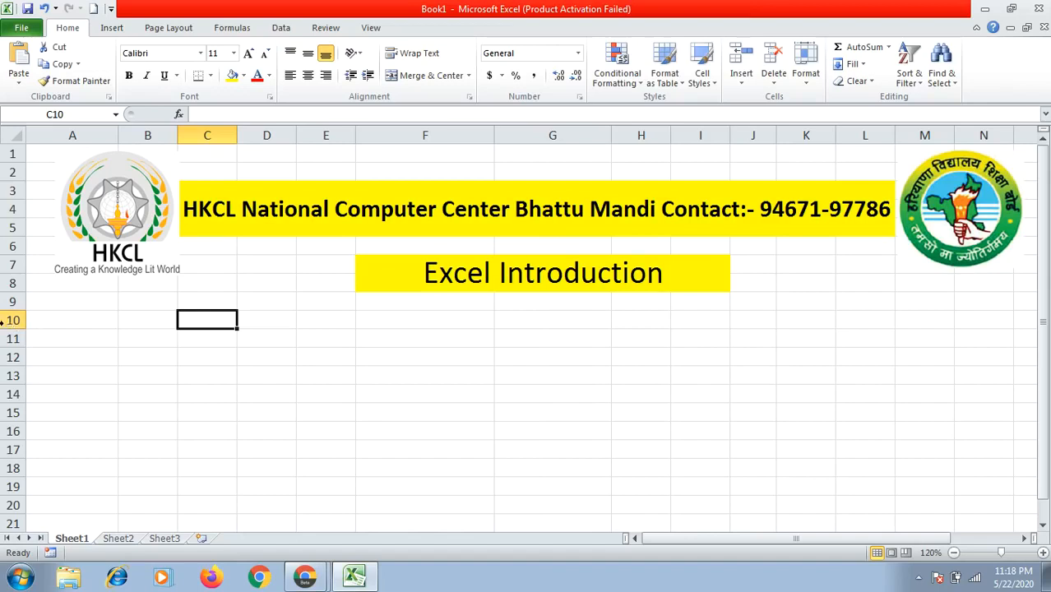
pyautogui.click(212, 135)
pyautogui.click(291, 357)
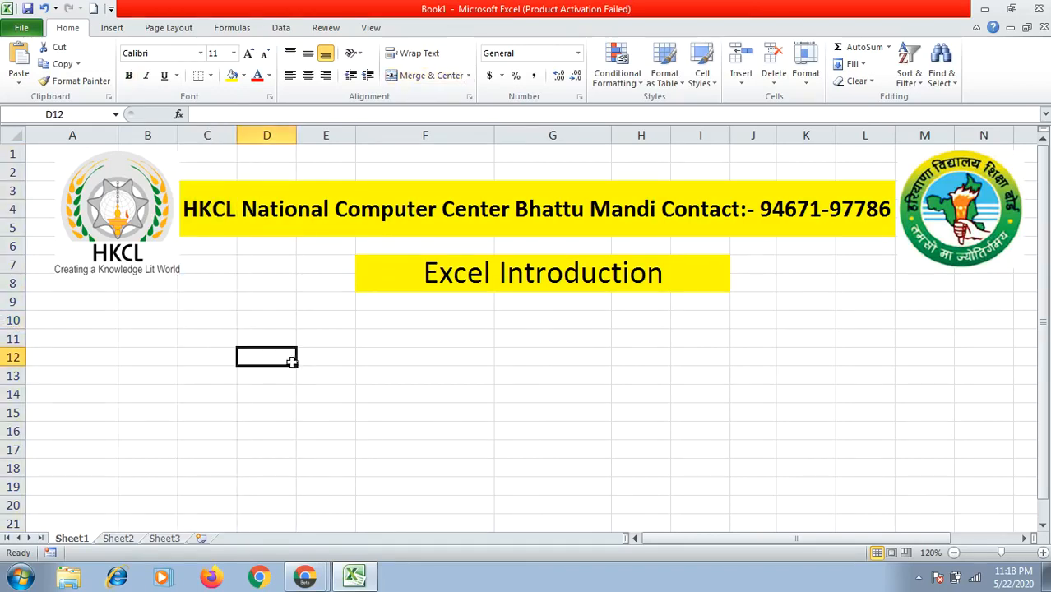
pyautogui.click(171, 336)
pyautogui.click(196, 335)
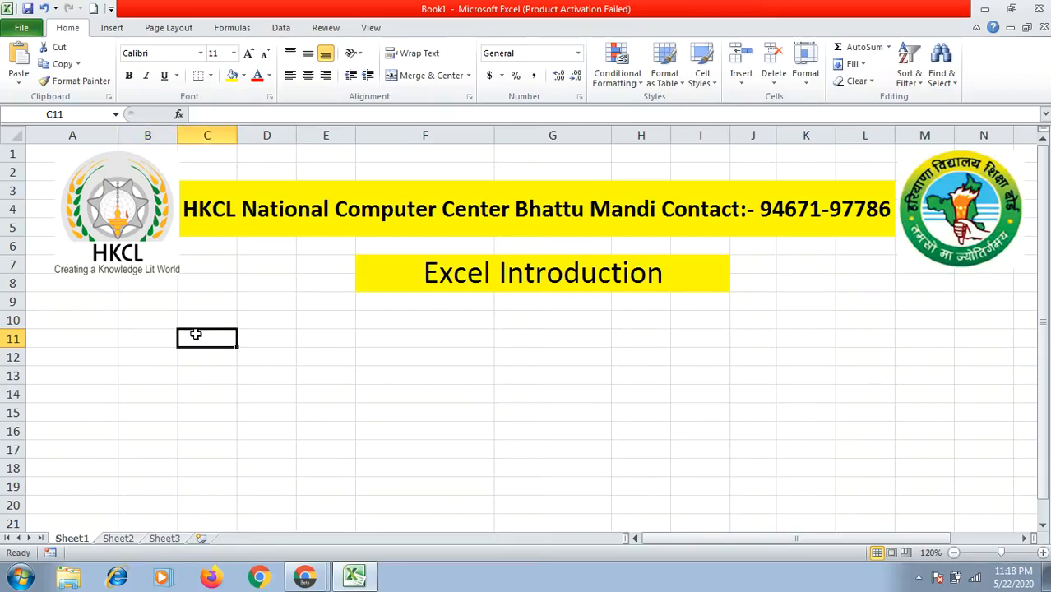
pyautogui.click(151, 334)
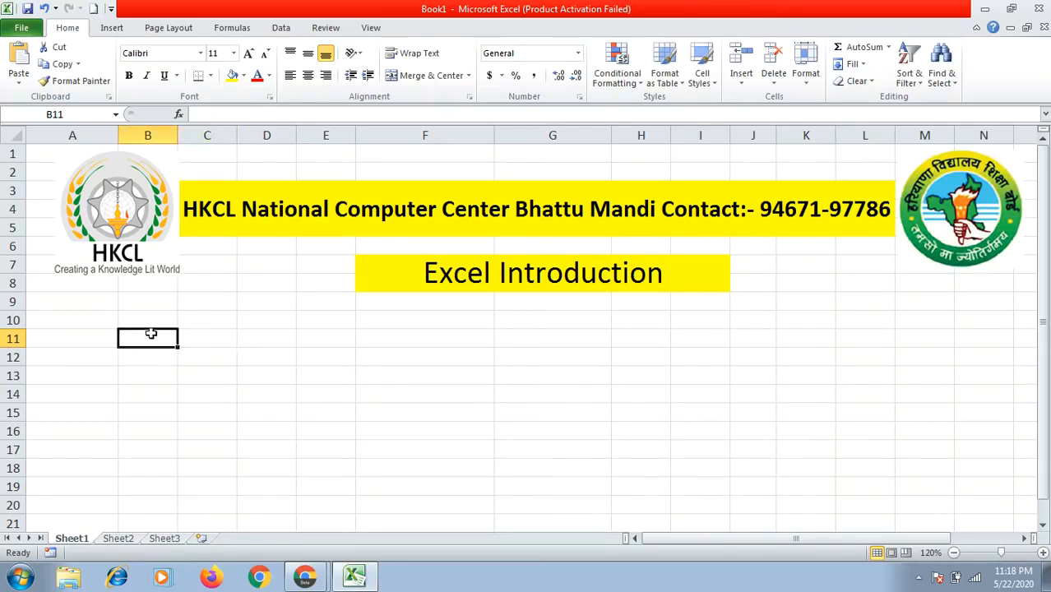
pyautogui.click(206, 337)
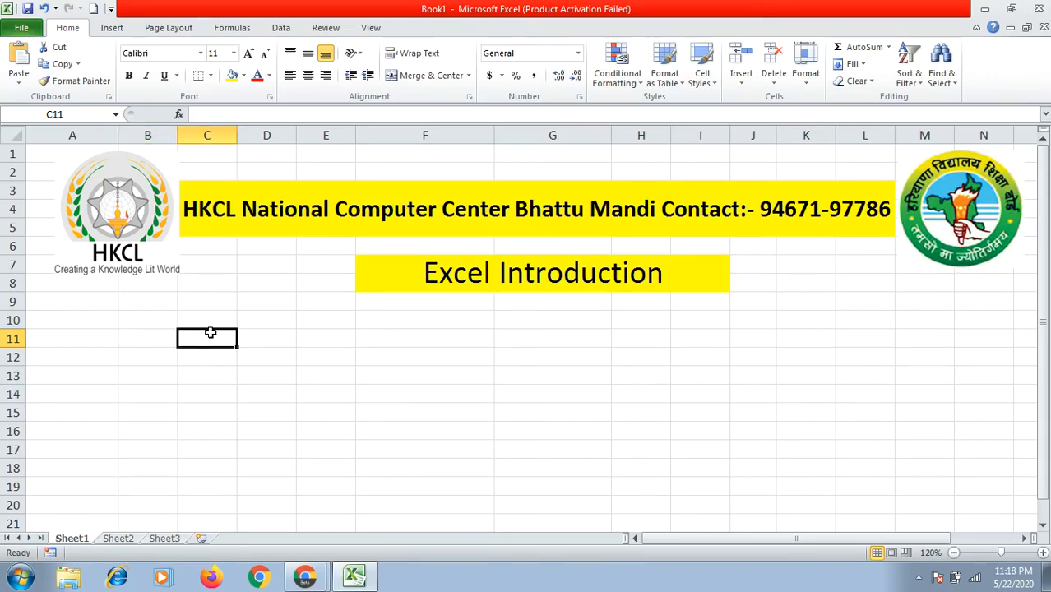
pyautogui.click(210, 320)
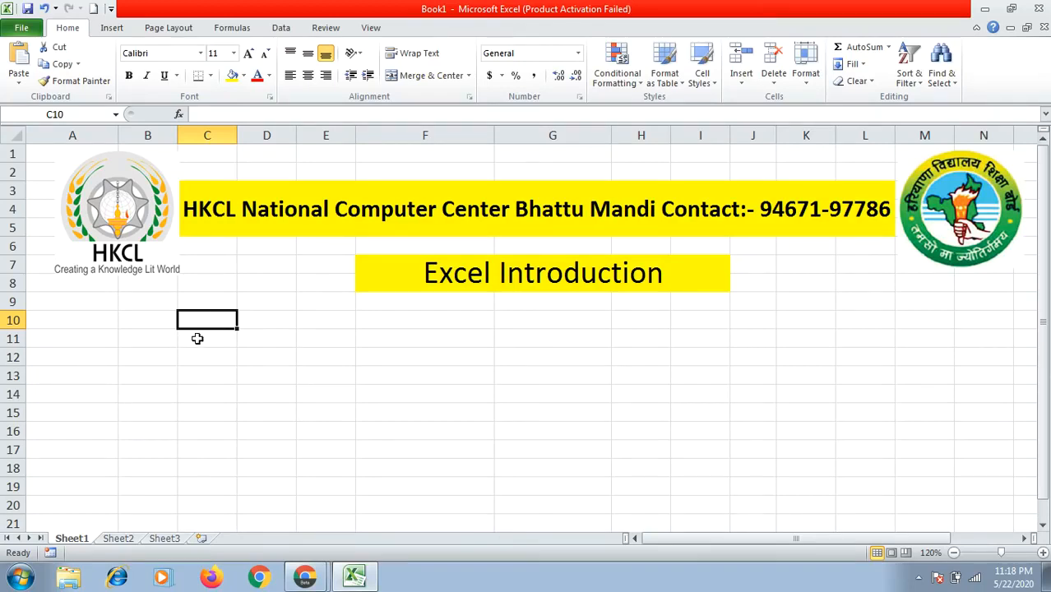
pyautogui.click(198, 338)
pyautogui.click(159, 322)
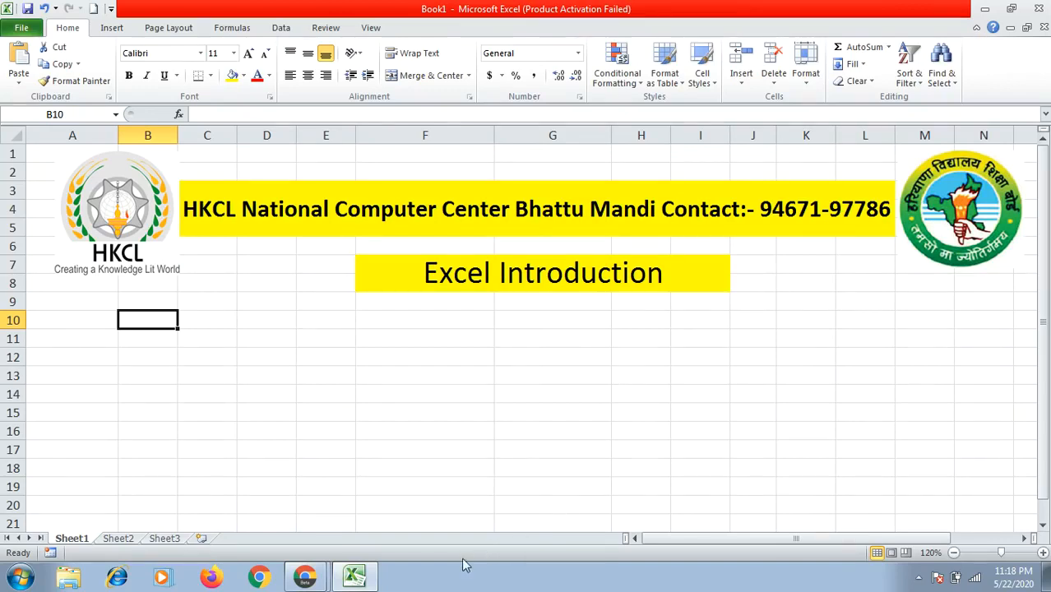
# Minimize the workbook and launch Microsoft Excel 2010 from the Microsoft Office group of installed programs
pyautogui.click(354, 578)
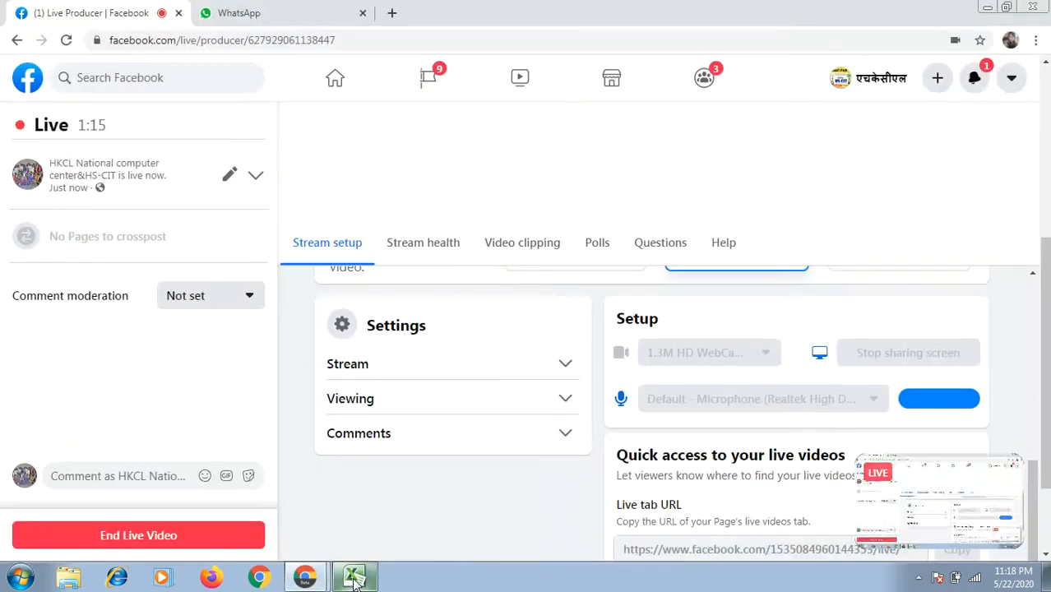
pyautogui.click(18, 578)
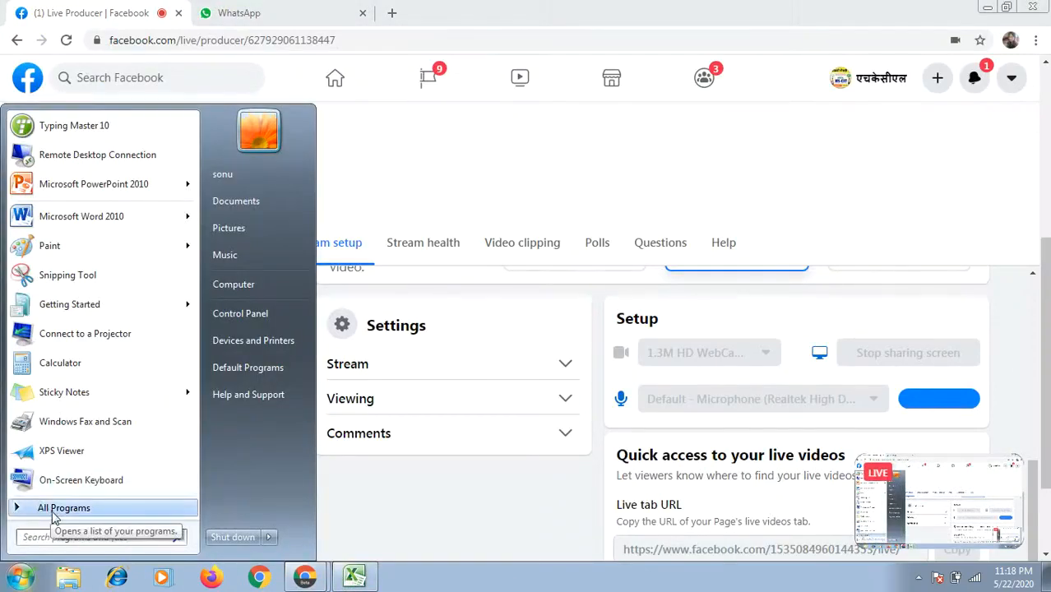
pyautogui.click(53, 510)
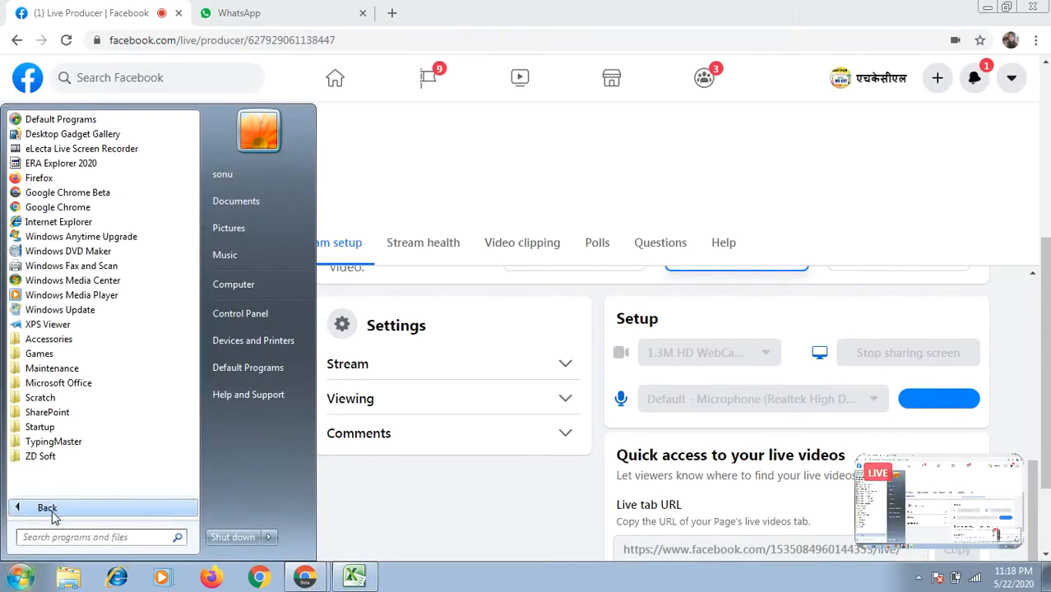
pyautogui.click(85, 384)
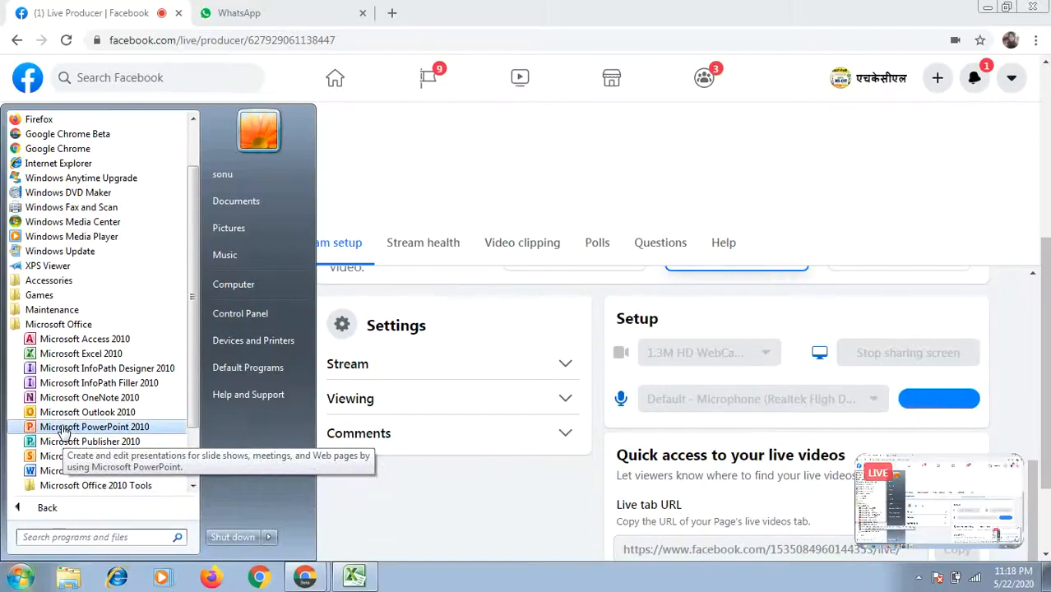
pyautogui.click(80, 355)
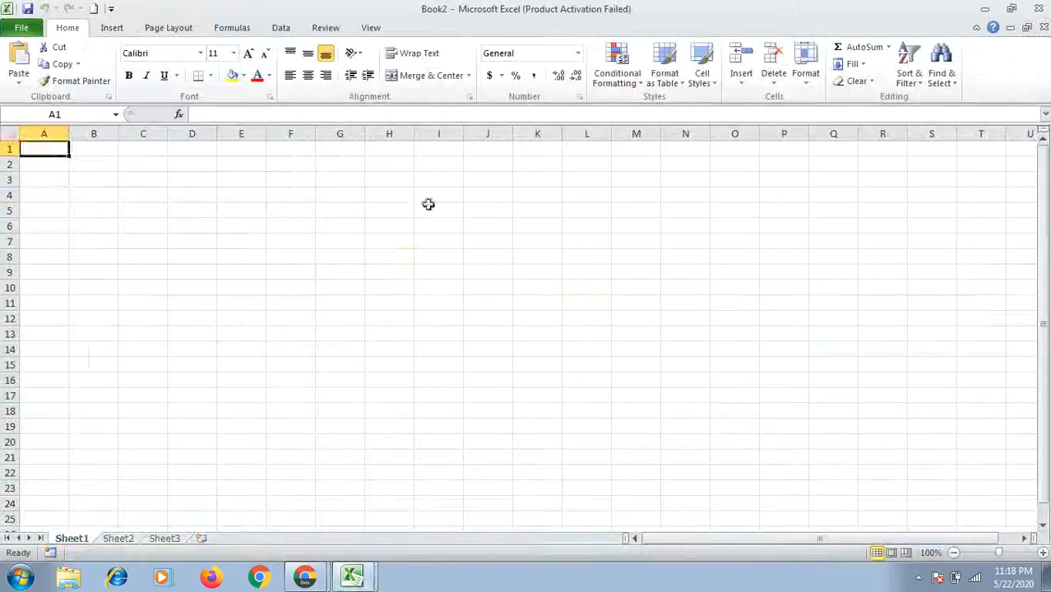
pyautogui.click(428, 208)
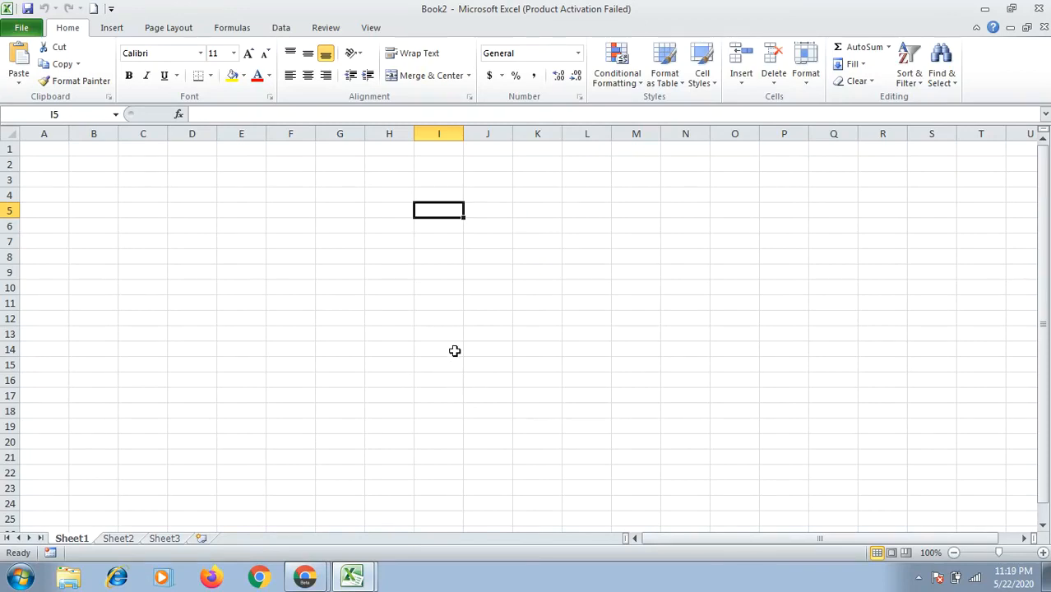
# Launch another Excel instance by executing the command excel through the Windows Run dialog
pyautogui.press('super+r')
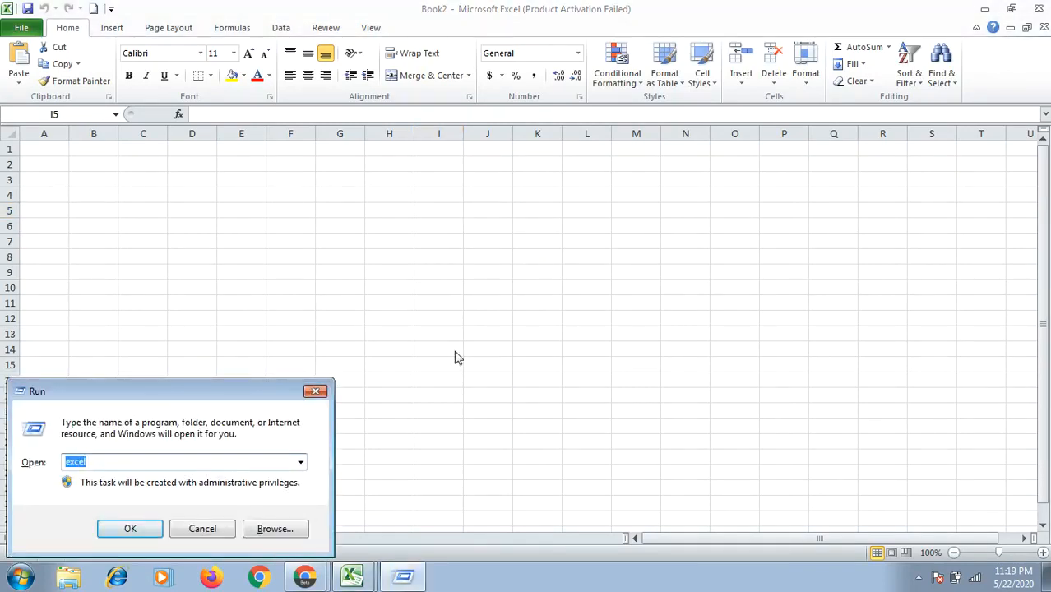
pyautogui.write('e')
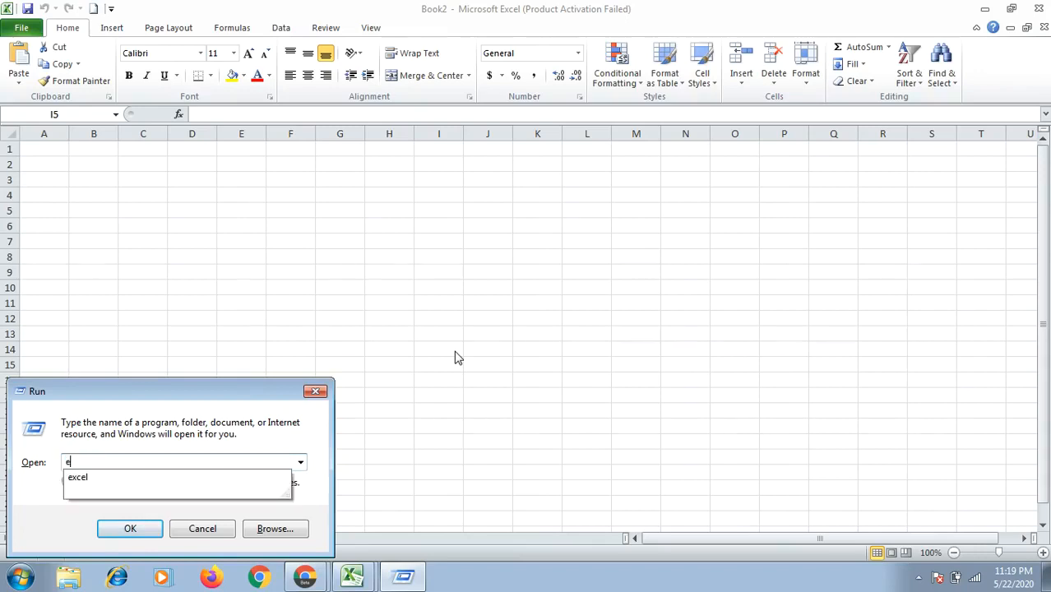
pyautogui.write('xcel')
pyautogui.press('Return')
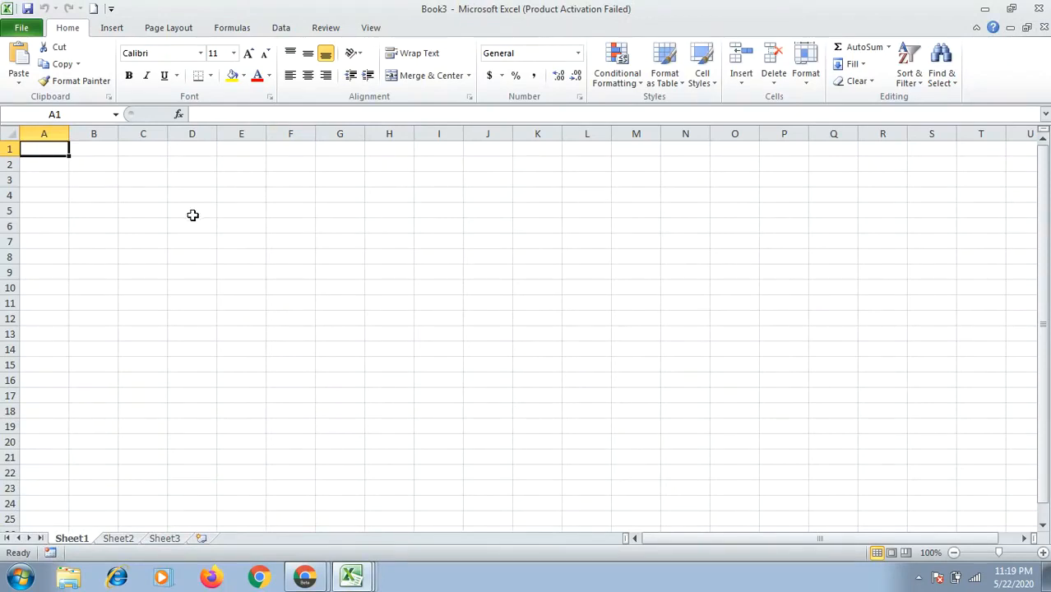
pyautogui.click(191, 212)
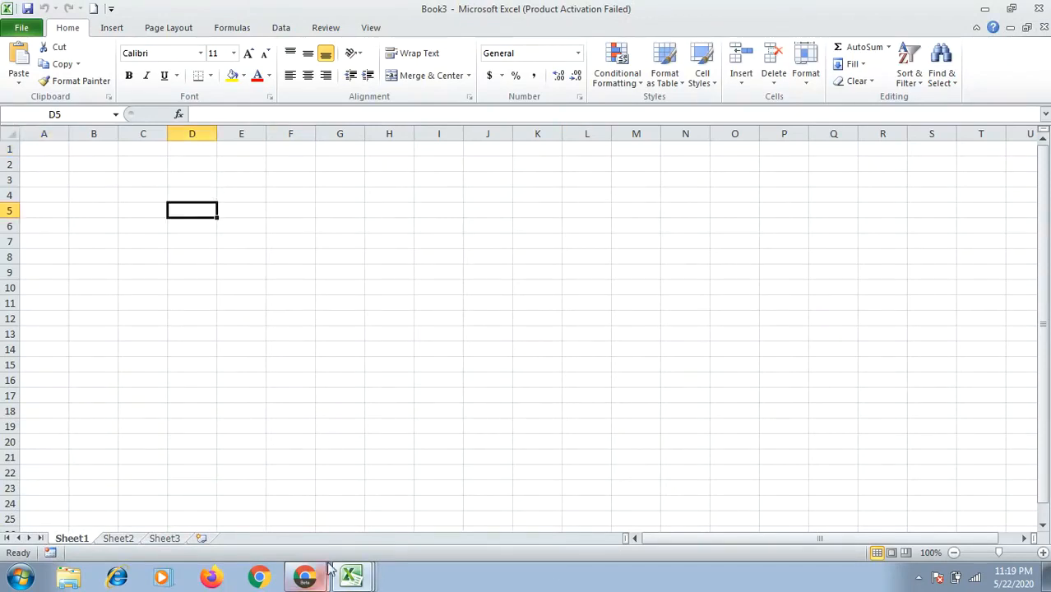
# Close the blank workbooks Book3 and Book2, dismissing the Office Activation Wizard, and return to Book1
pyautogui.click(355, 579)
pyautogui.click(471, 542)
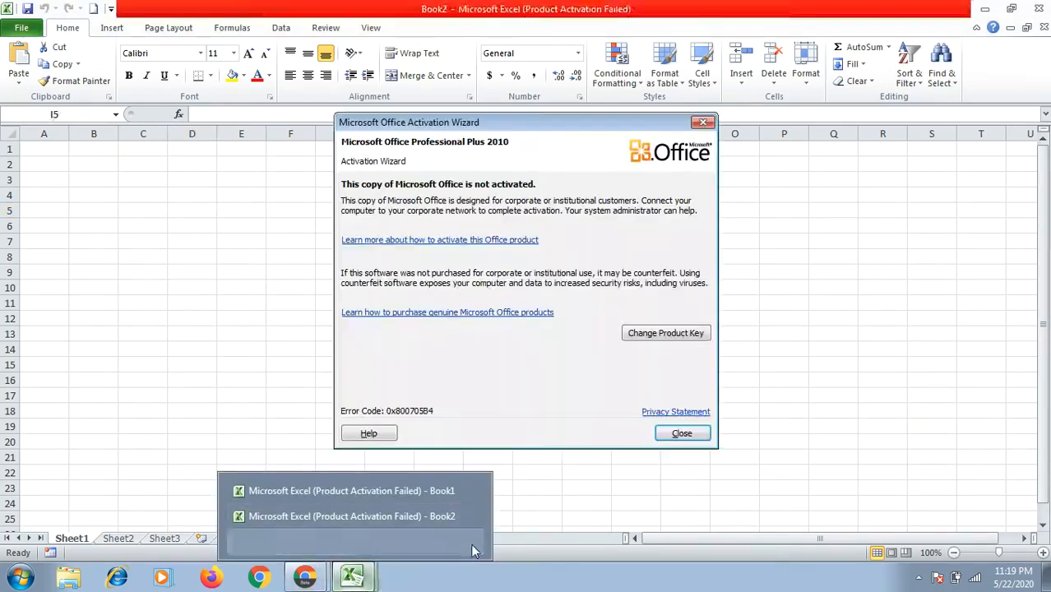
pyautogui.click(682, 434)
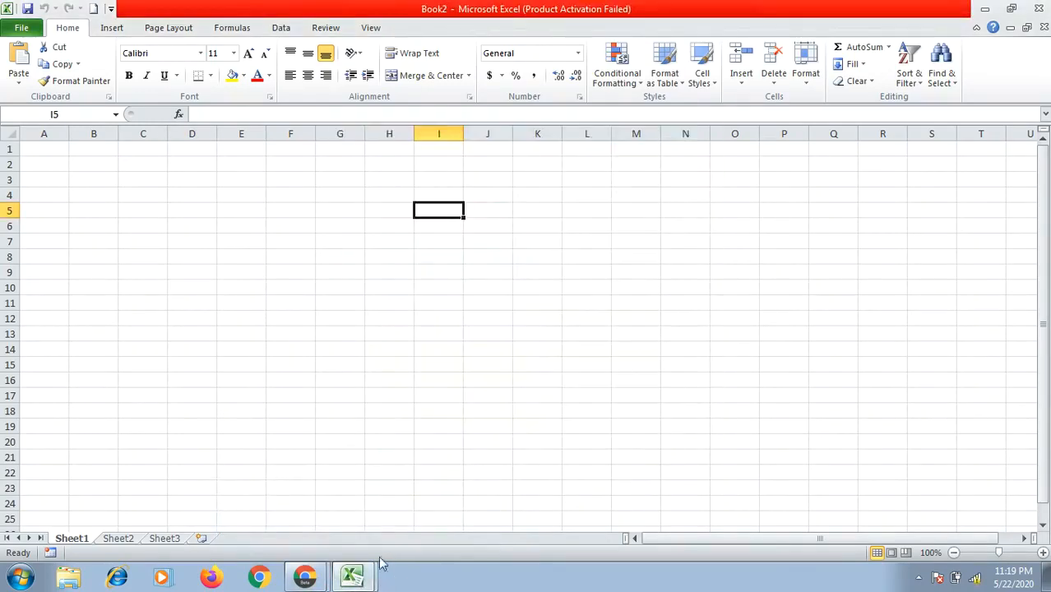
pyautogui.click(1037, 9)
pyautogui.click(355, 579)
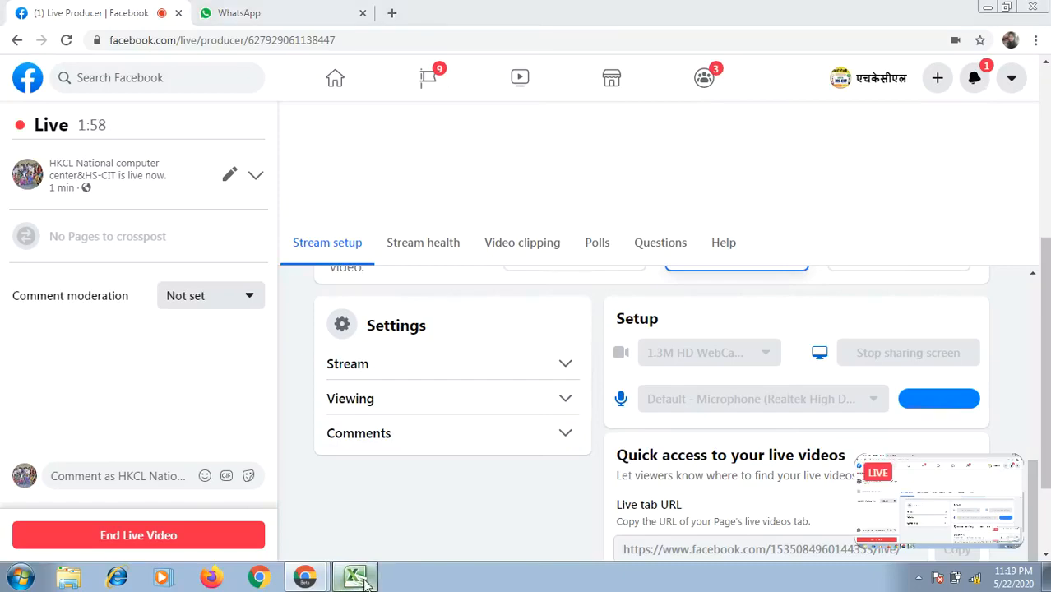
pyautogui.click(309, 371)
pyautogui.click(378, 326)
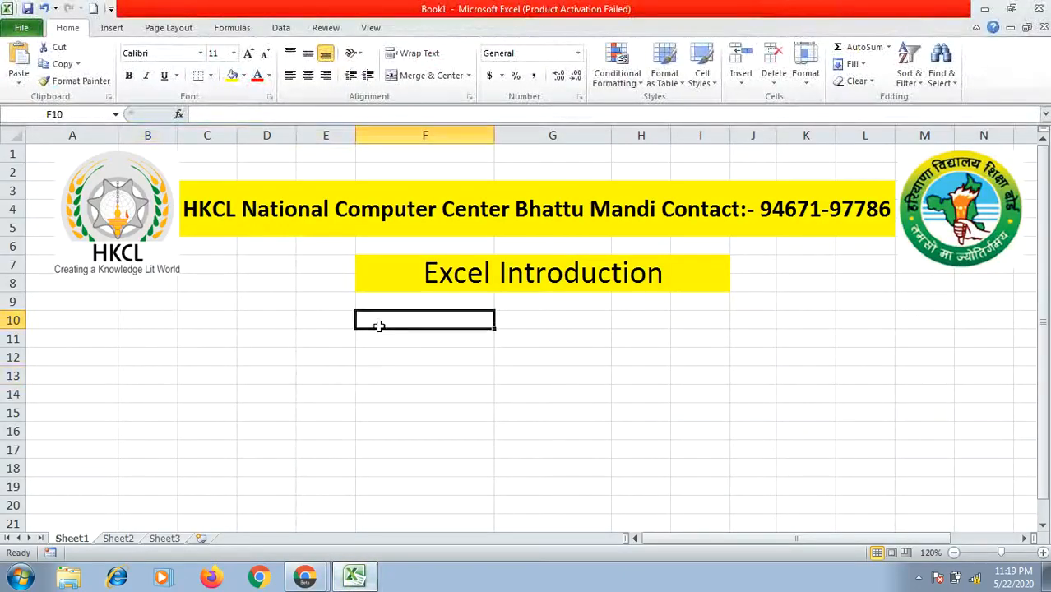
# Examine the commands available for customizing the Quick Access Toolbar, without changing any of them
pyautogui.click(219, 336)
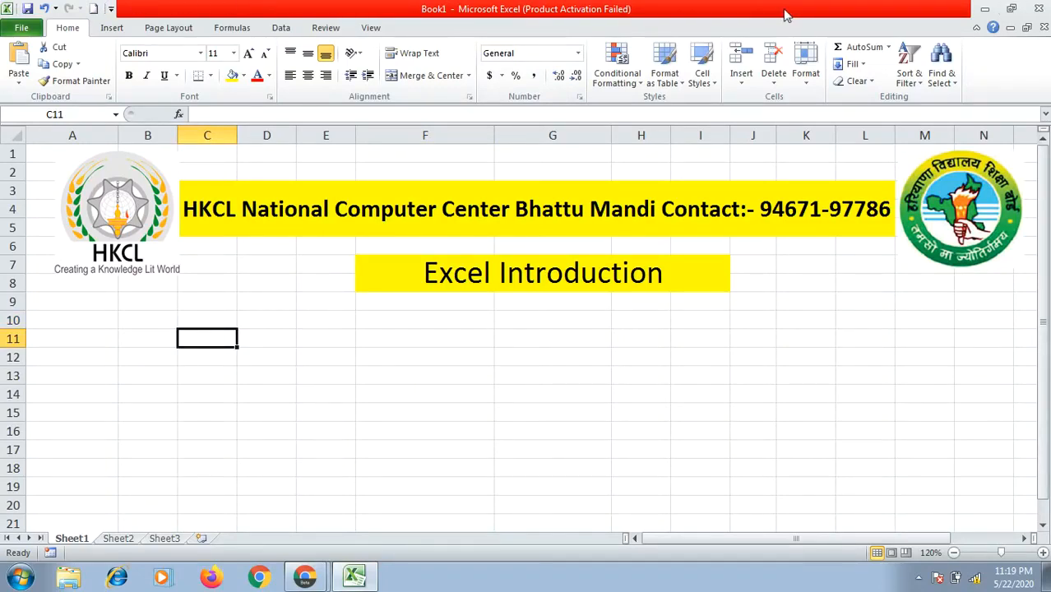
pyautogui.click(112, 8)
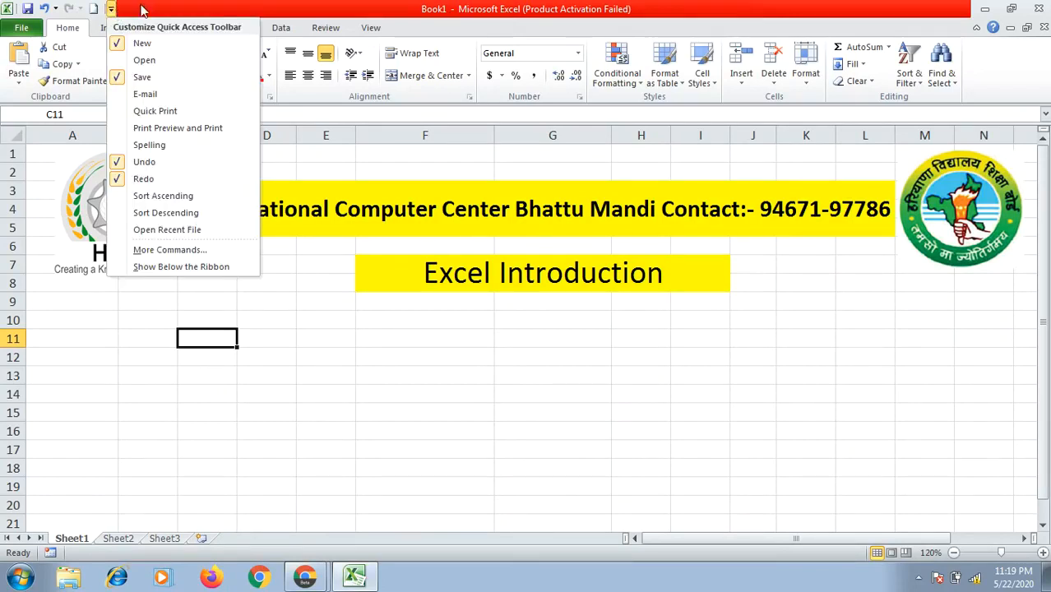
pyautogui.click(188, 7)
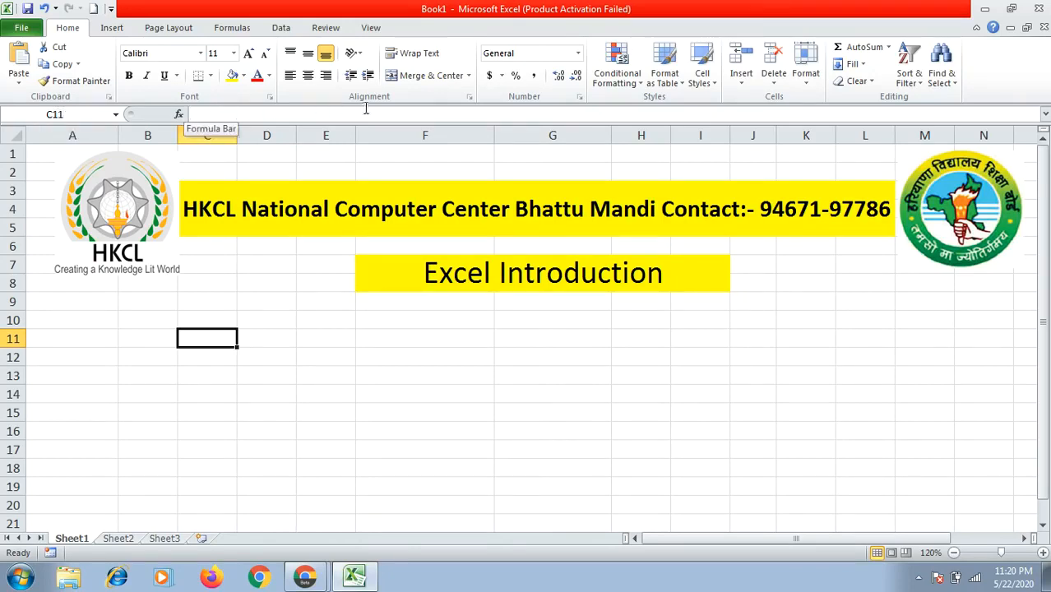
# Enter a person's first name in lowercase in cell E12 and reselect that cell to view its content in the formula bar
pyautogui.click(312, 393)
pyautogui.click(311, 360)
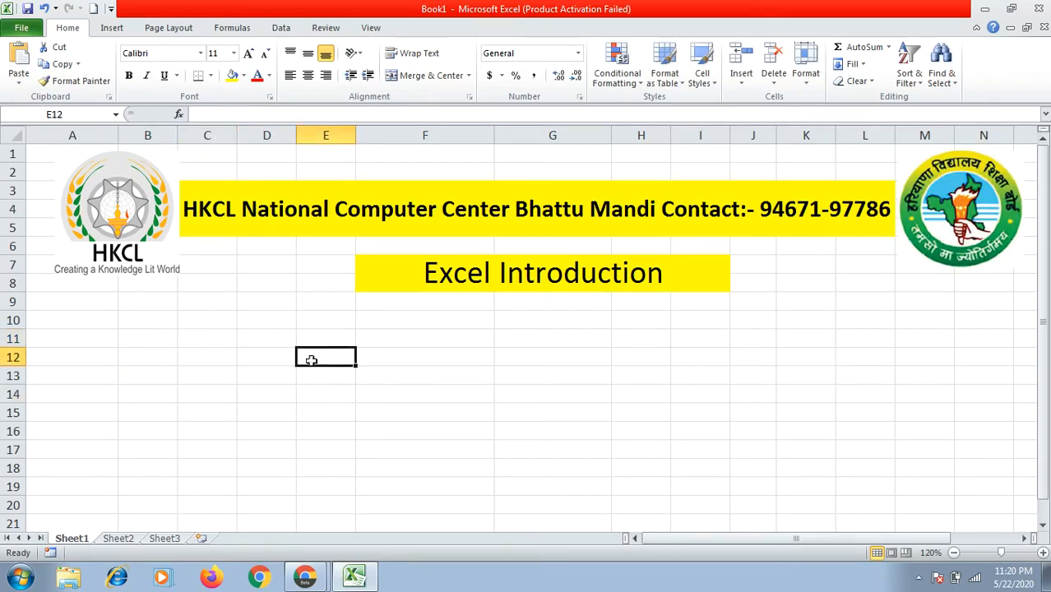
pyautogui.write('kiran')
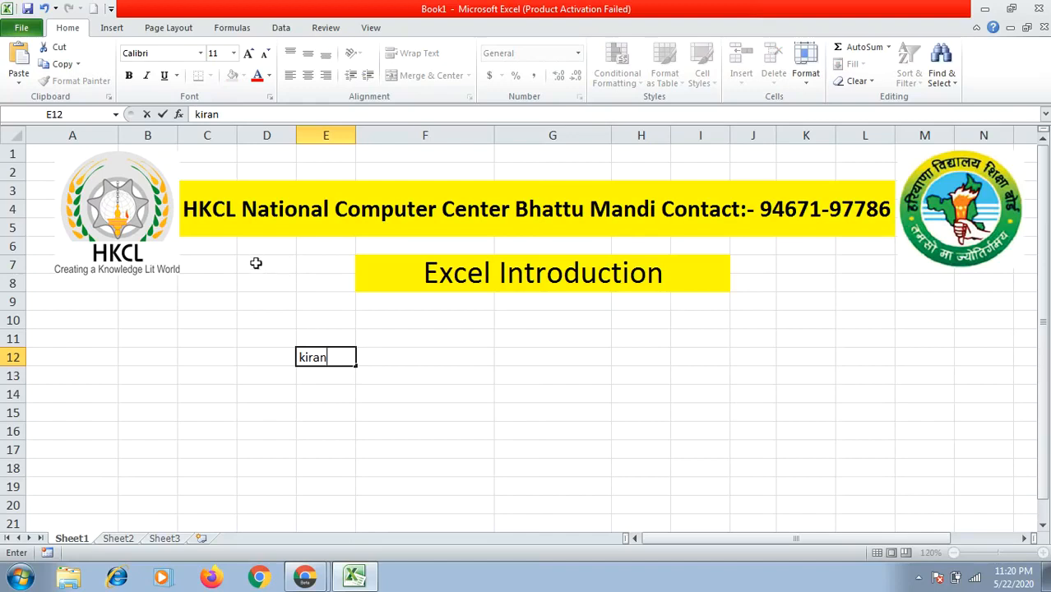
pyautogui.click(404, 372)
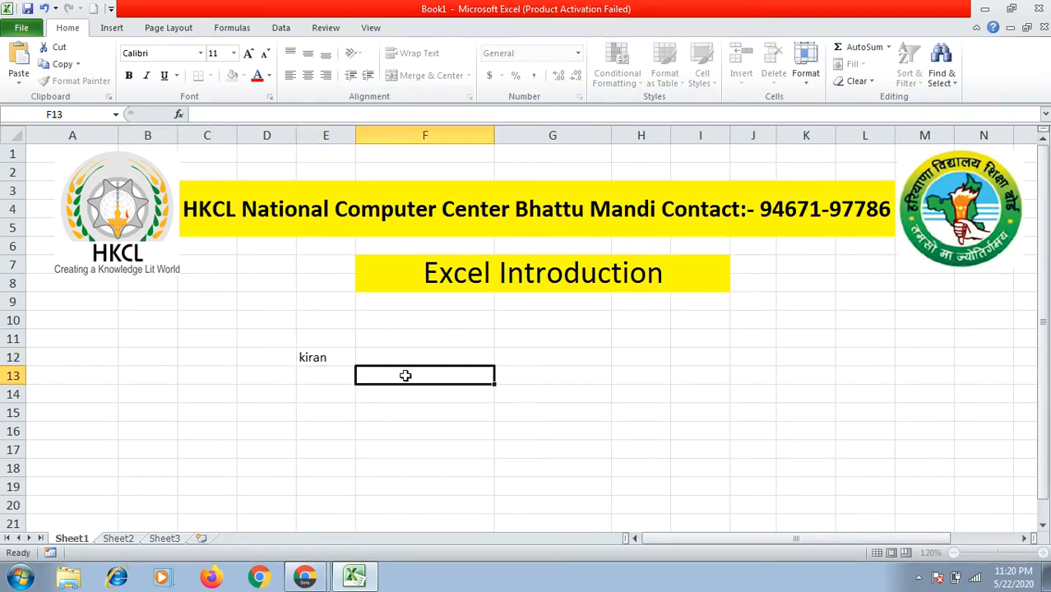
pyautogui.click(322, 358)
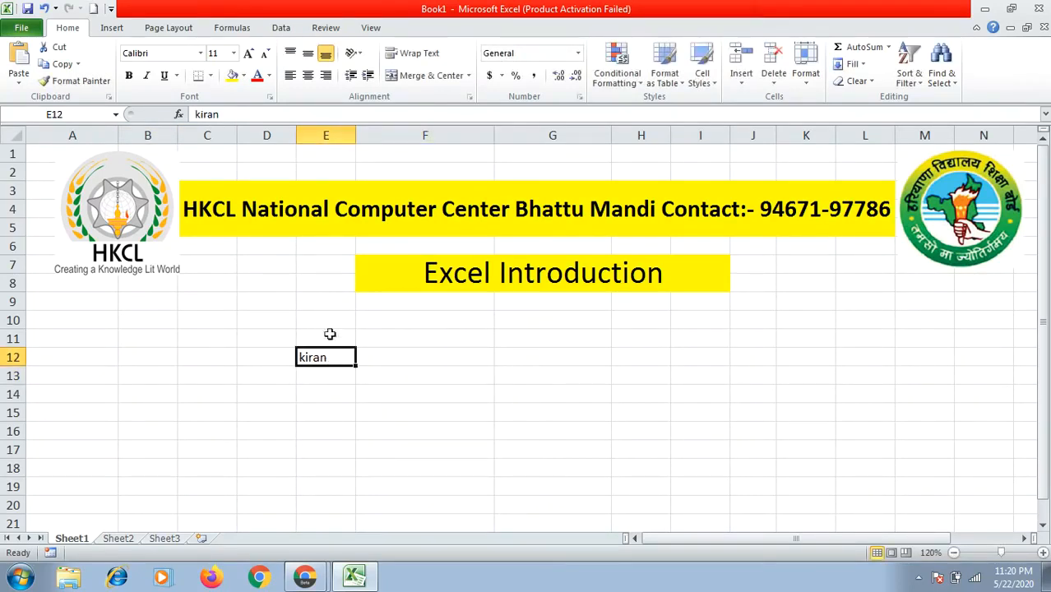
# Clear the content of cell E12 and select the whole of row 11 to demonstrate a row
pyautogui.press('BackSpace')
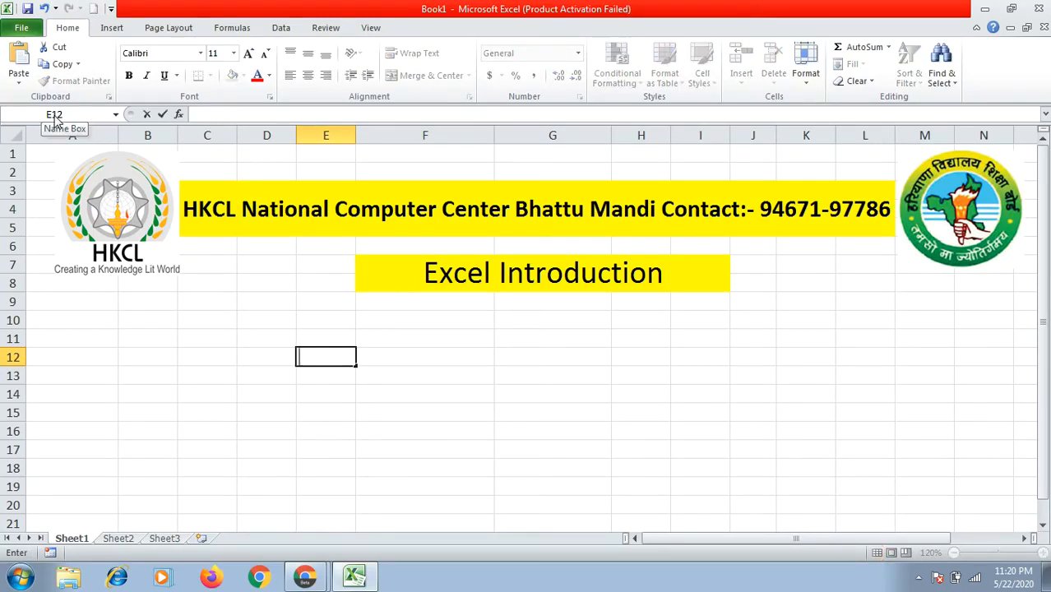
pyautogui.click(192, 427)
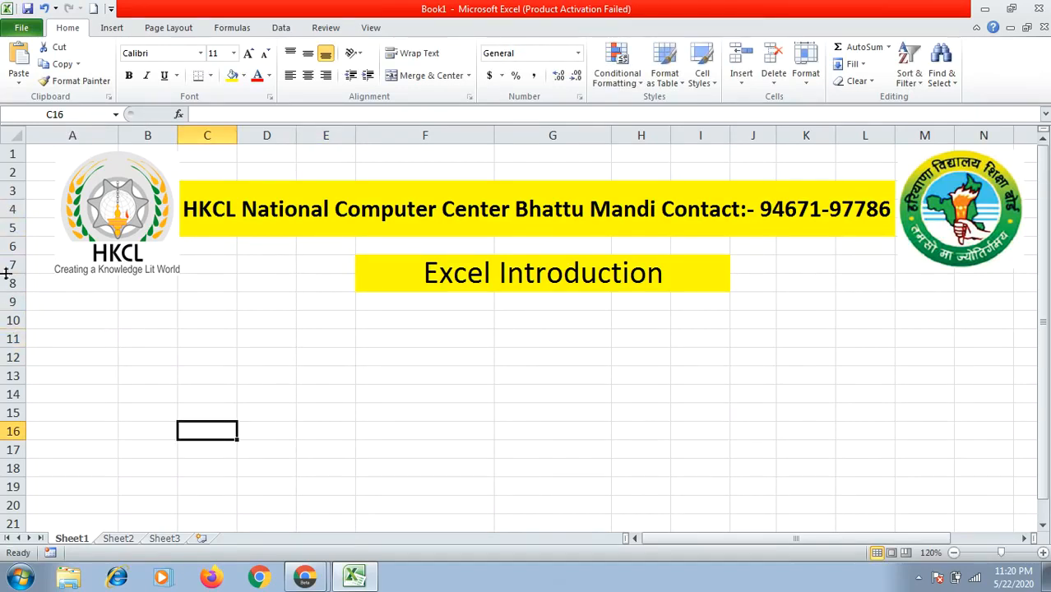
pyautogui.click(5, 339)
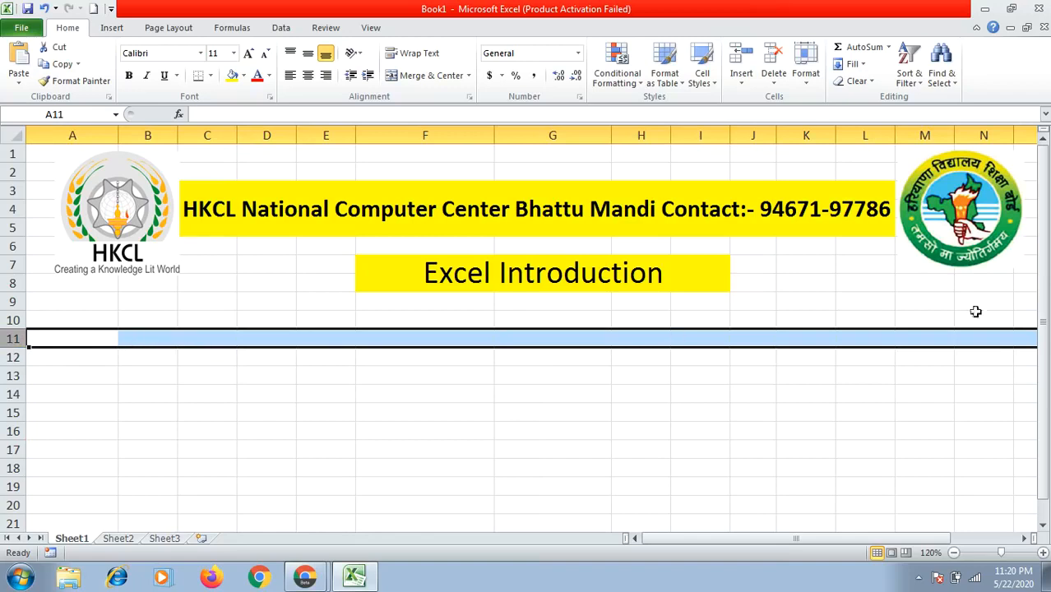
pyautogui.click(50, 410)
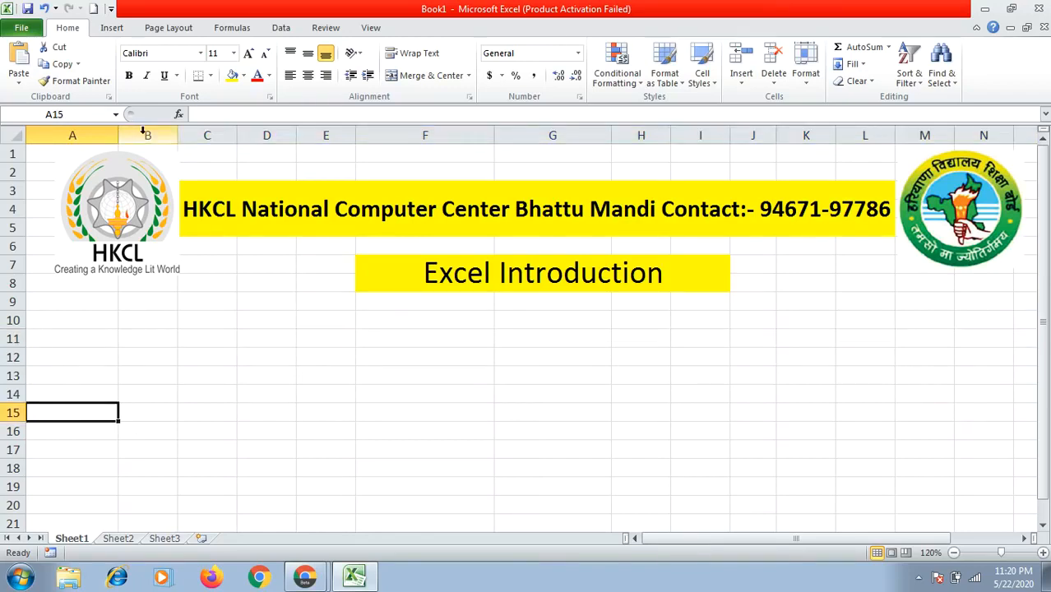
# Select column B, cell E12 and row 12 in turn to demonstrate columns, cells and rows, finishing on cell E13
pyautogui.click(145, 135)
pyautogui.click(298, 356)
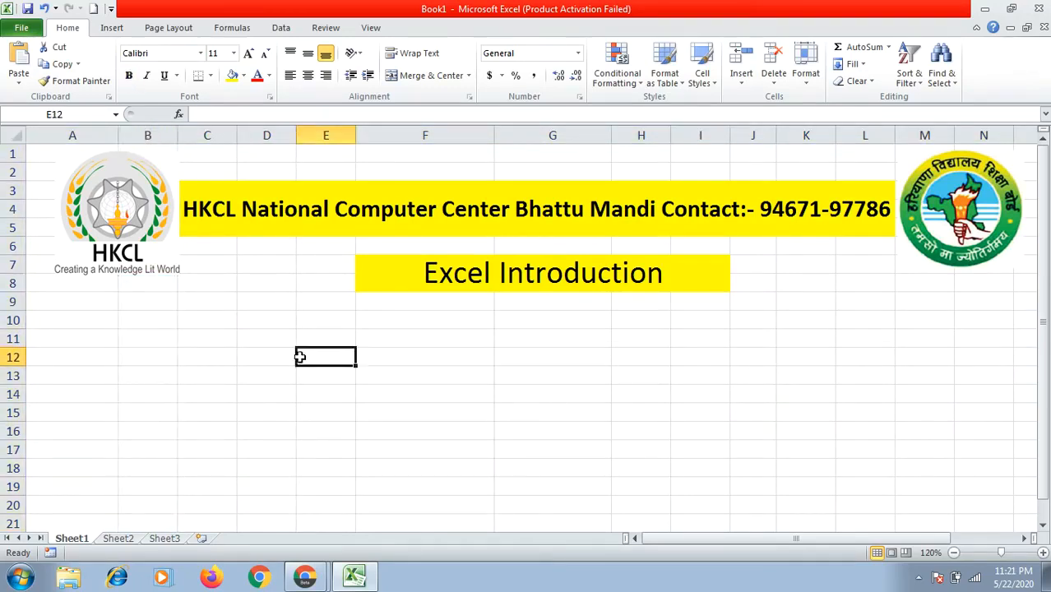
pyautogui.click(14, 360)
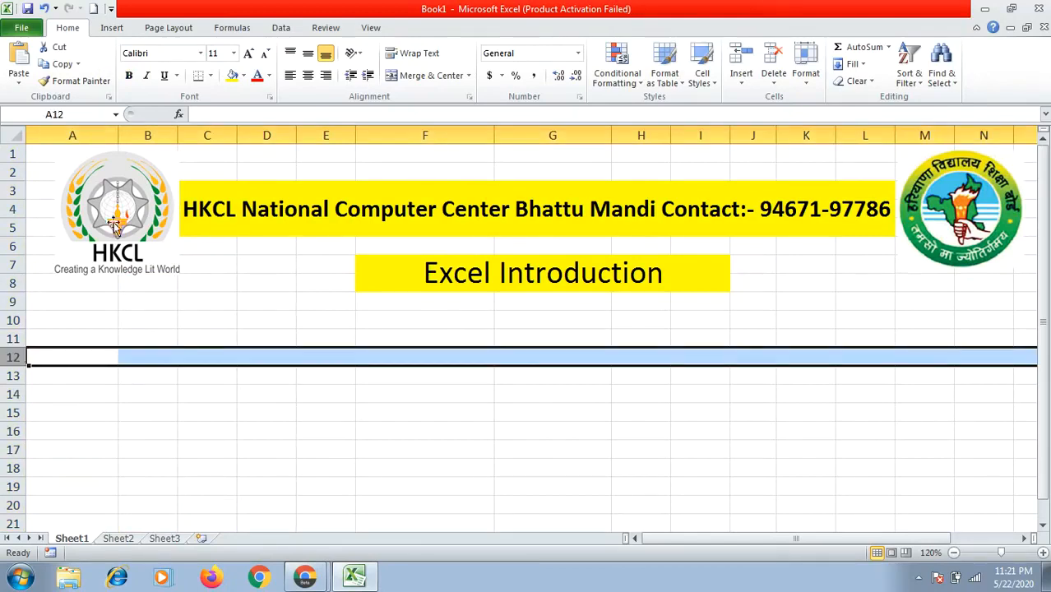
pyautogui.click(155, 353)
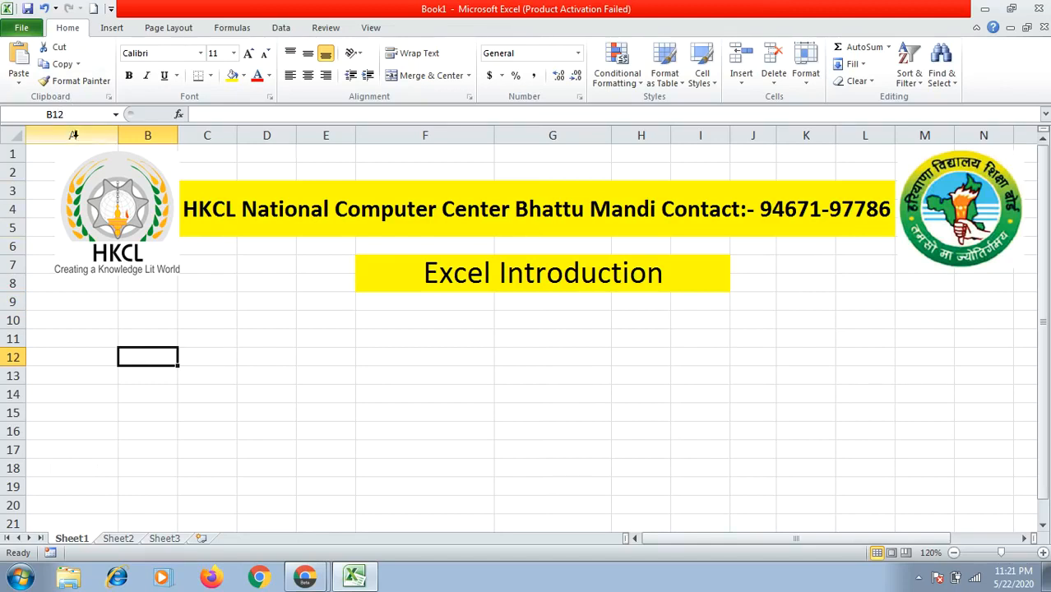
pyautogui.click(336, 372)
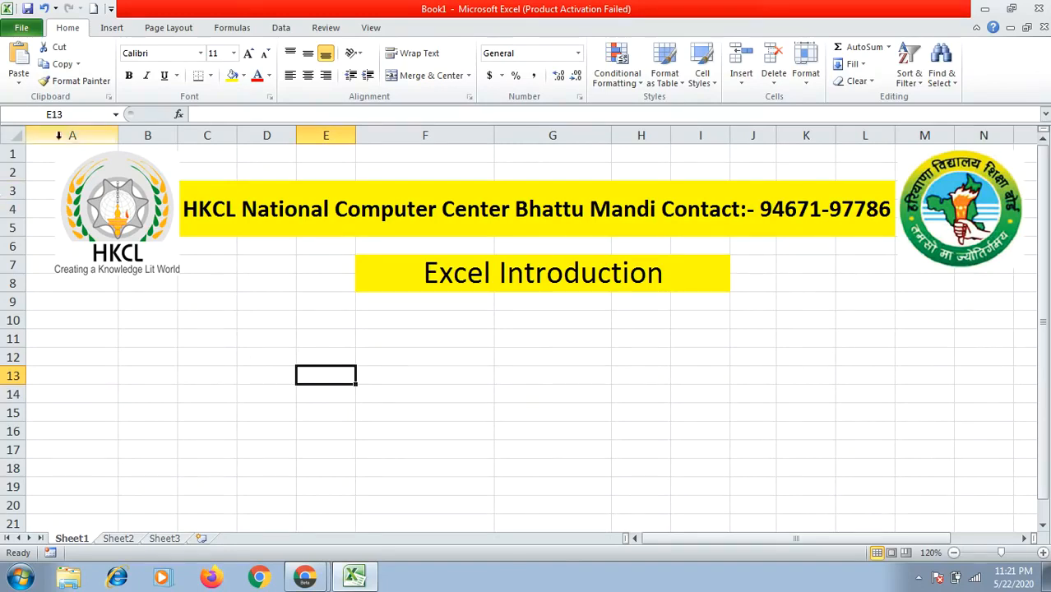
# View the Name Box list for cell E13 and for the range D12:E15, leaving cell D12 selected
pyautogui.click(116, 115)
pyautogui.click(312, 461)
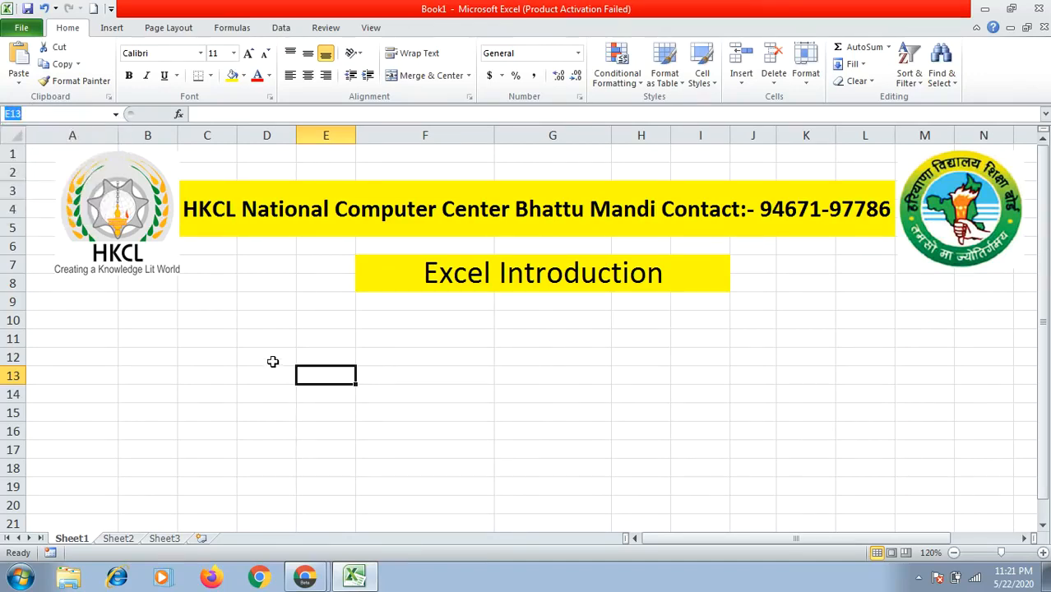
pyautogui.moveTo(275, 362); pyautogui.dragTo(299, 410)
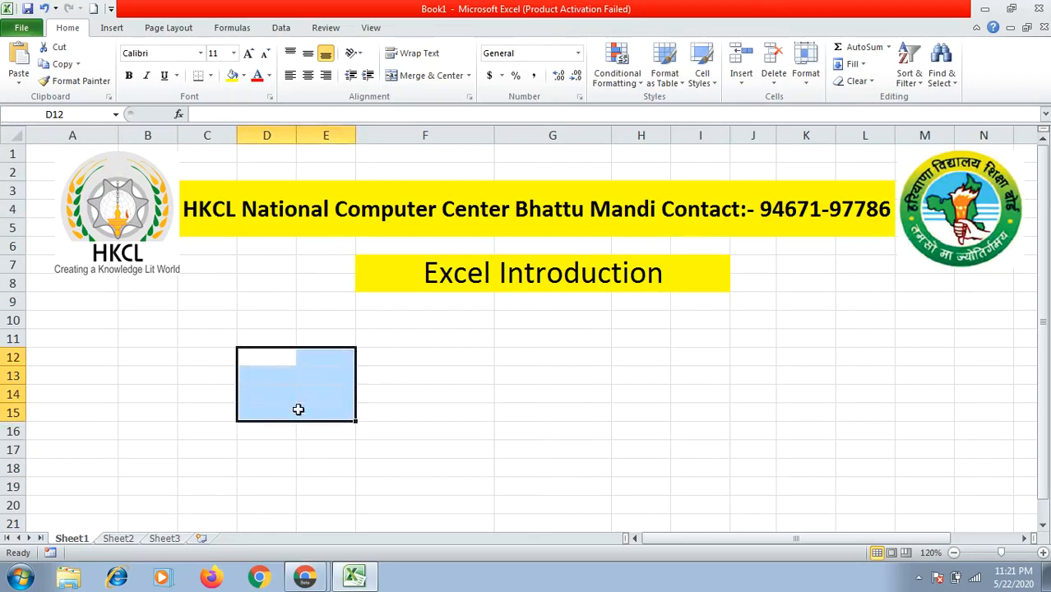
pyautogui.click(116, 114)
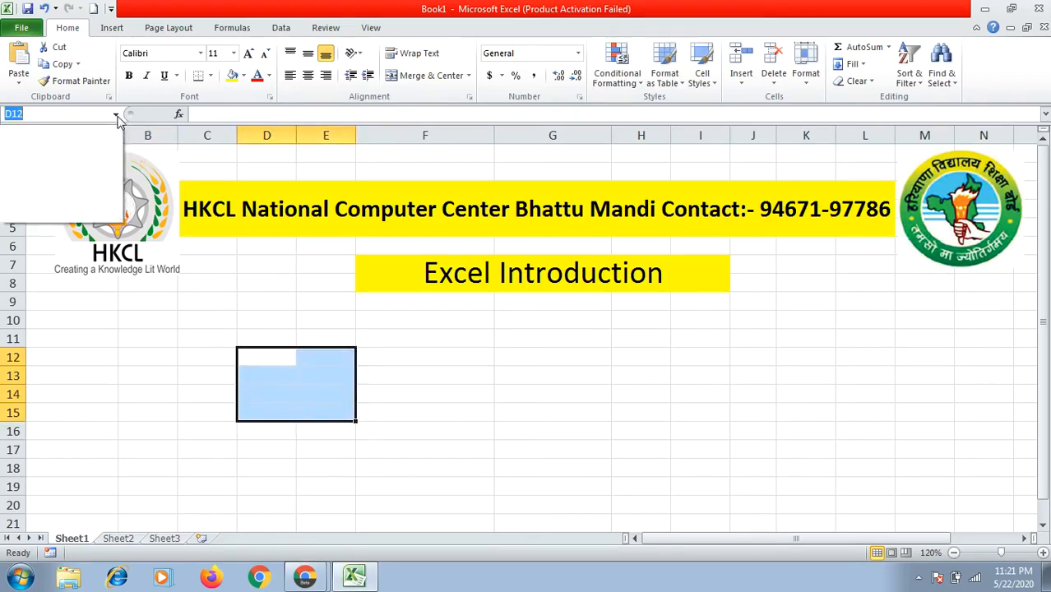
pyautogui.click(289, 397)
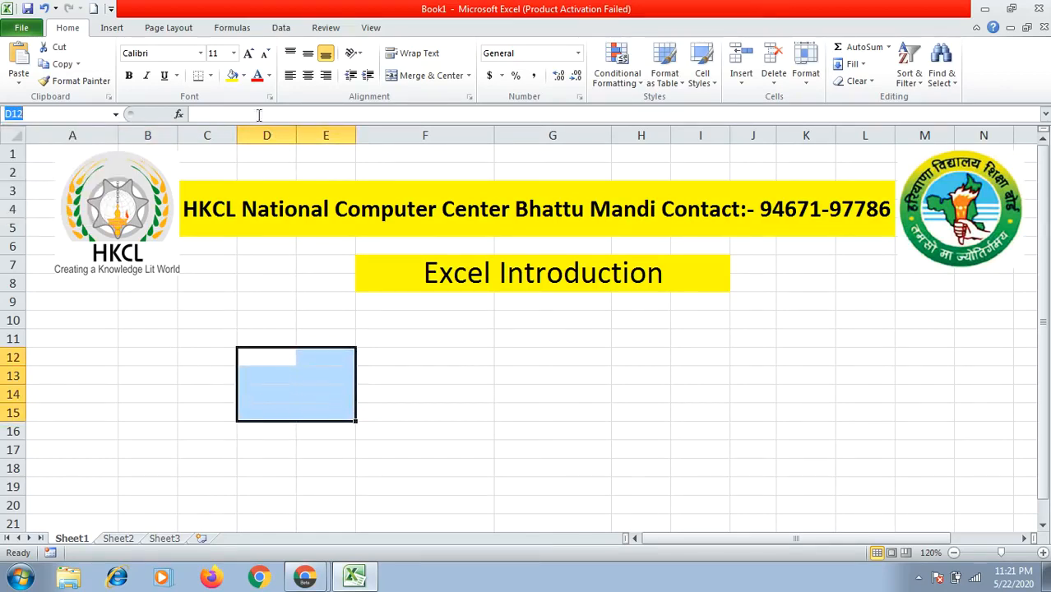
pyautogui.click(269, 355)
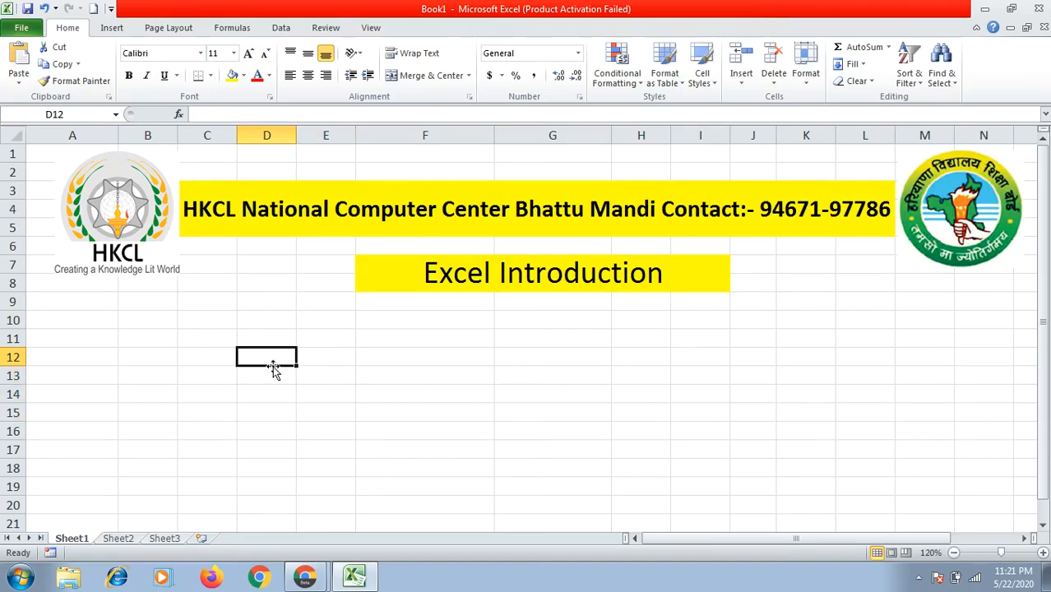
# Select cell D15, all of row 13 and all of column C in turn, finishing on cell E14
pyautogui.click(276, 407)
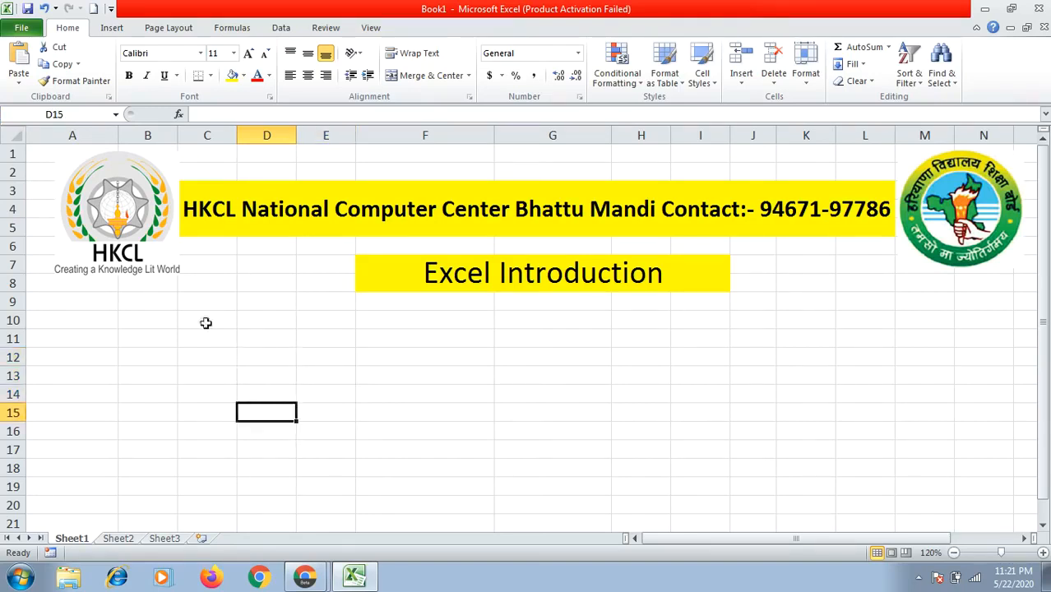
pyautogui.click(15, 375)
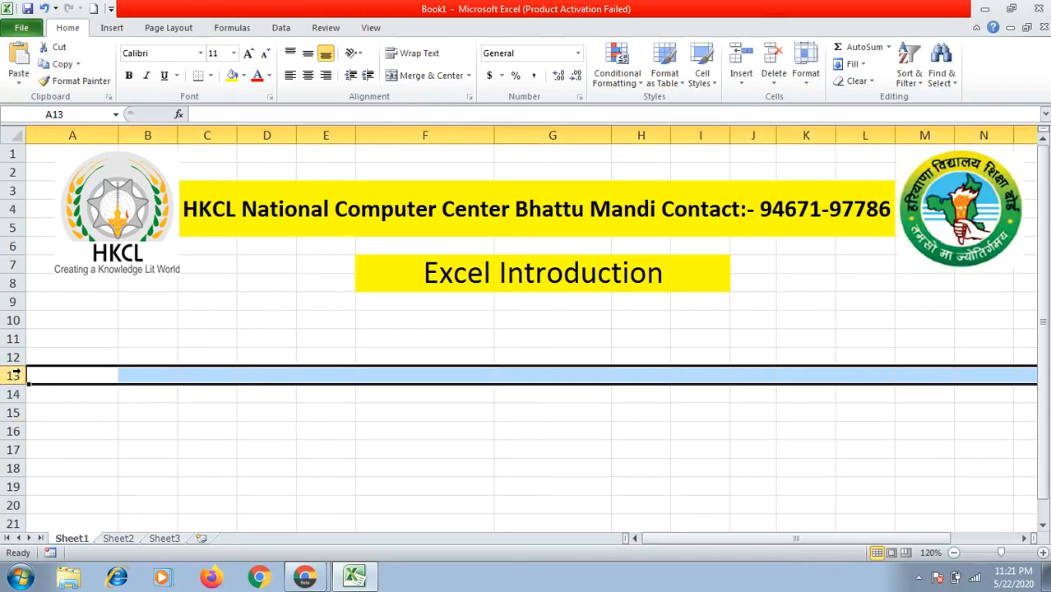
pyautogui.click(199, 135)
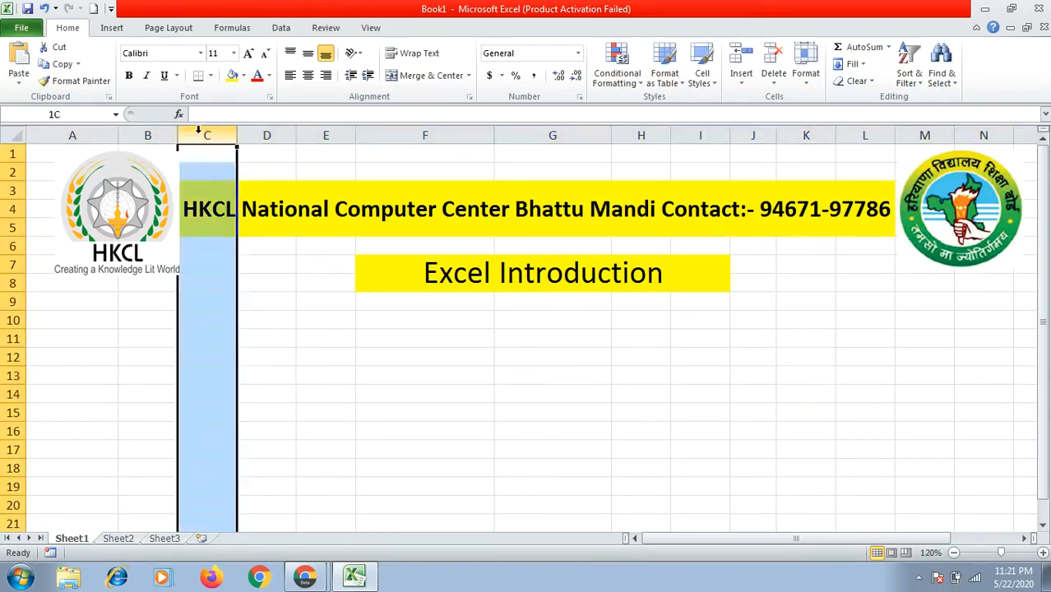
pyautogui.click(329, 392)
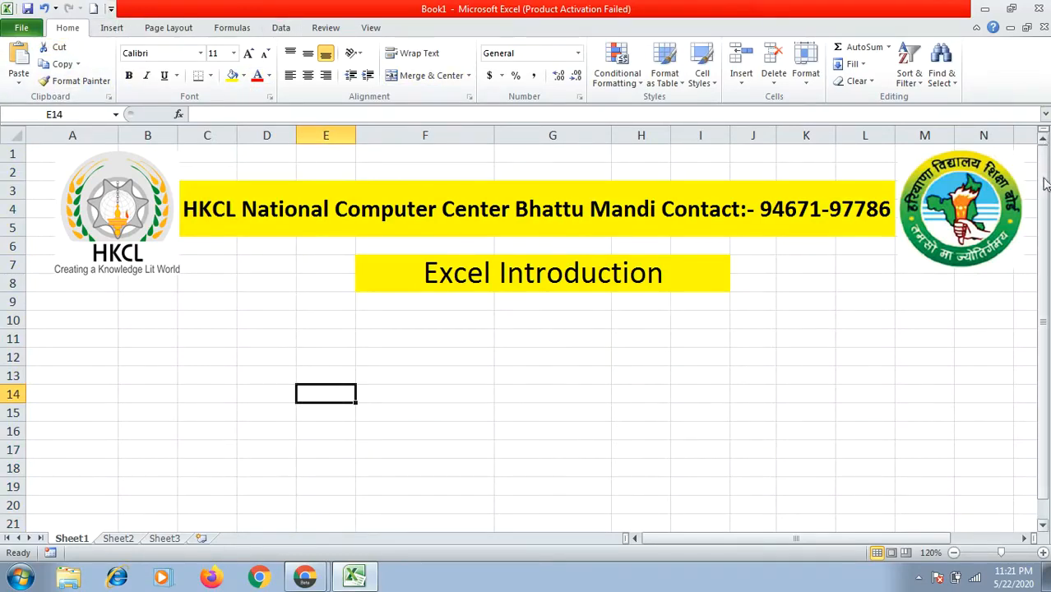
pyautogui.moveTo(1044, 179)
pyautogui.mouseDown()
pyautogui.moveTo(1042, 222)
pyautogui.moveTo(1041, 168)
pyautogui.mouseUp()
pyautogui.click(138, 466)
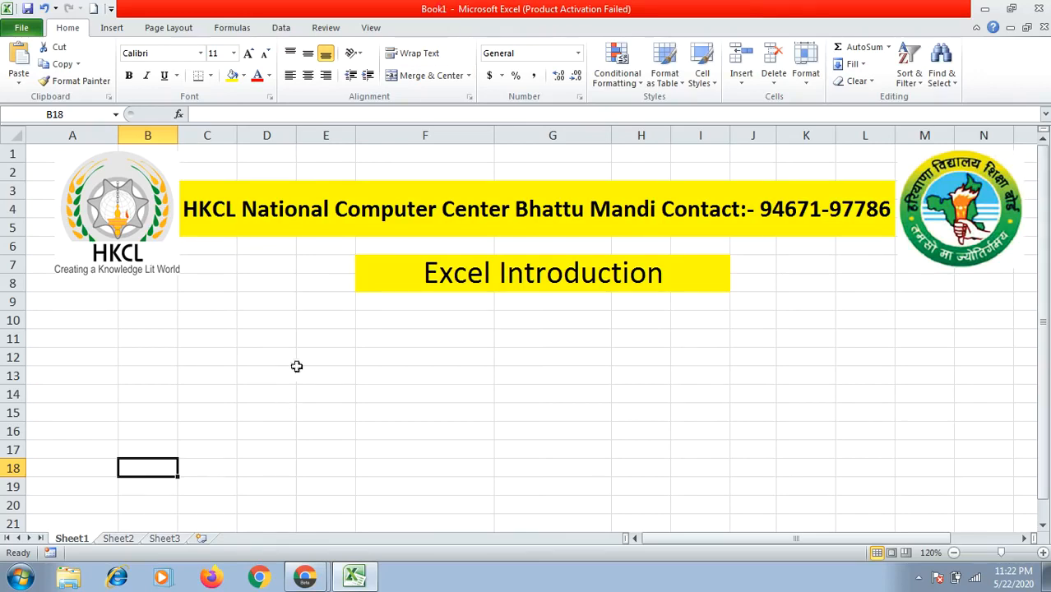
pyautogui.click(318, 344)
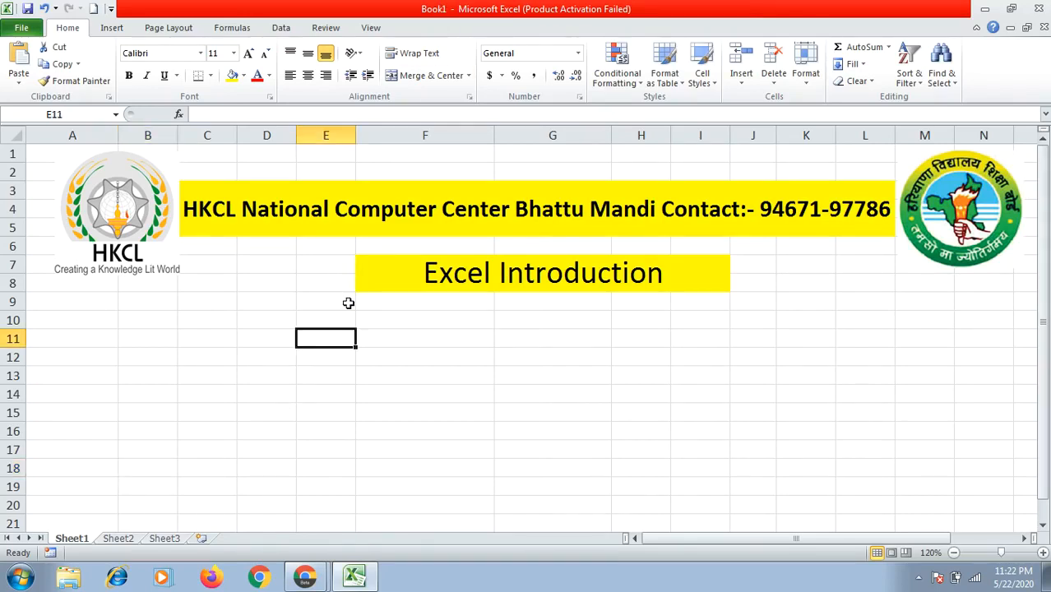
# View the Sheet2 and Sheet3 worksheets and return to Sheet1, selecting cell D12
pyautogui.click(114, 539)
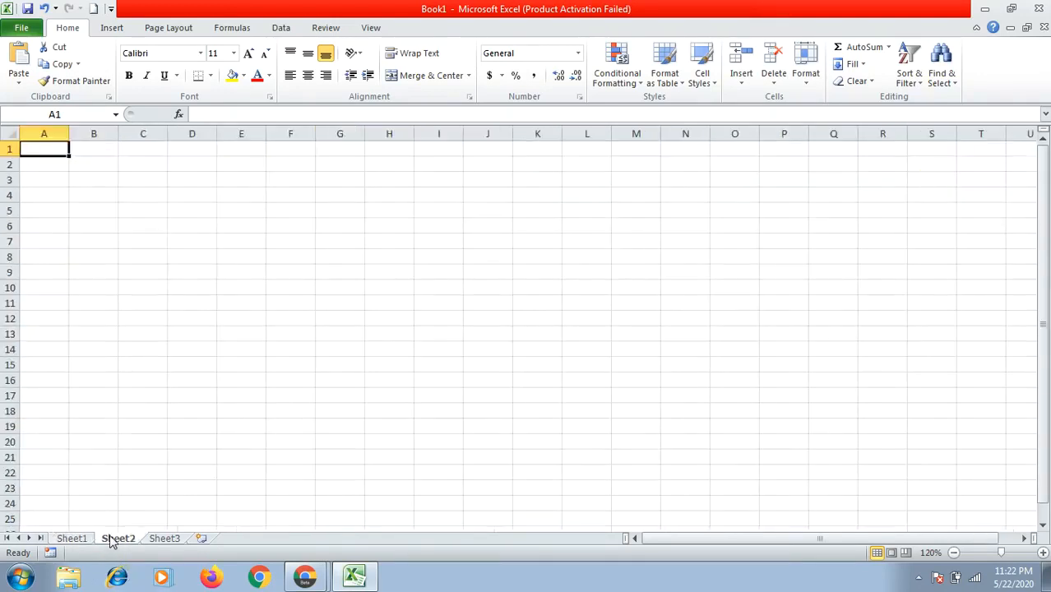
pyautogui.click(177, 538)
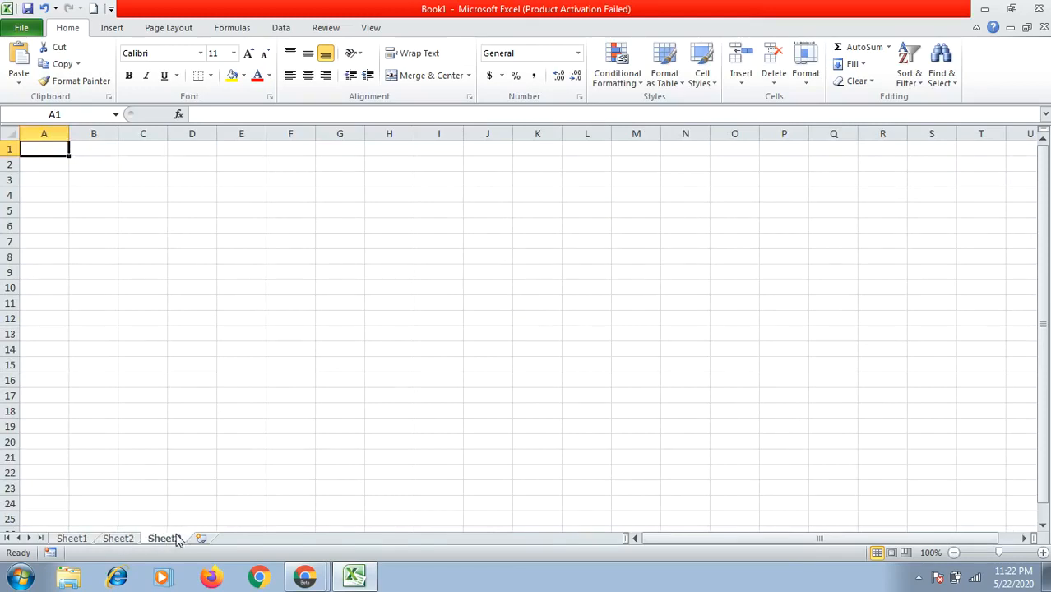
pyautogui.click(71, 538)
pyautogui.click(284, 372)
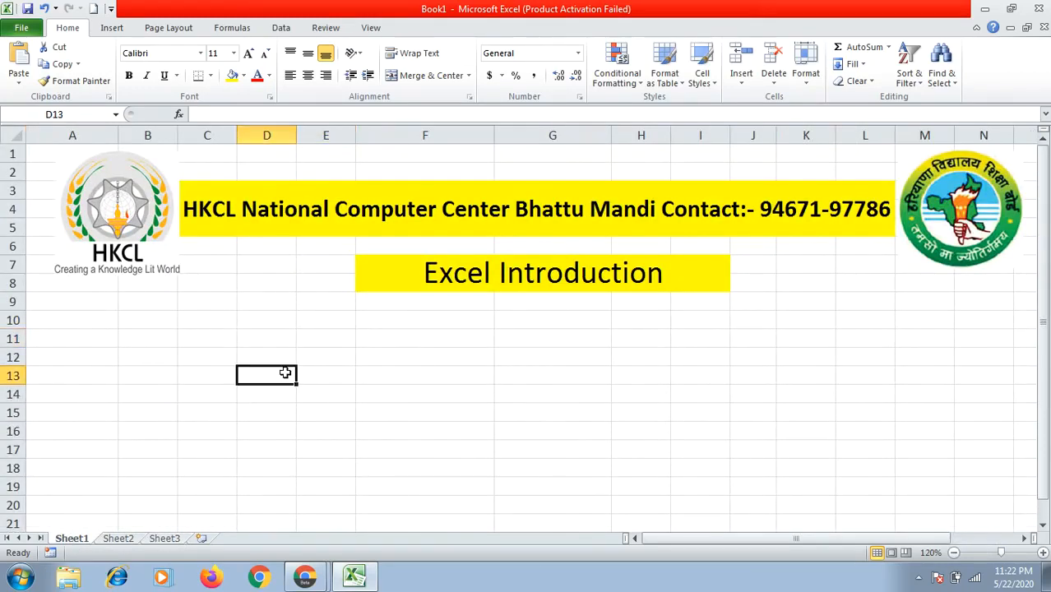
pyautogui.click(281, 353)
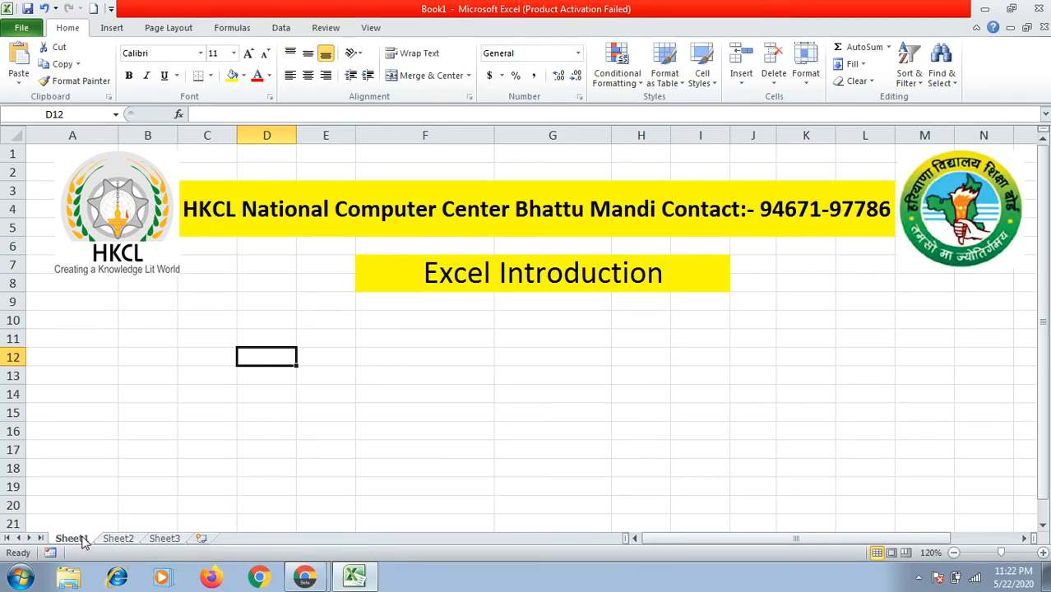
# Insert a new worksheet before Sheet3 and delete that new sheet again
pyautogui.click(120, 541)
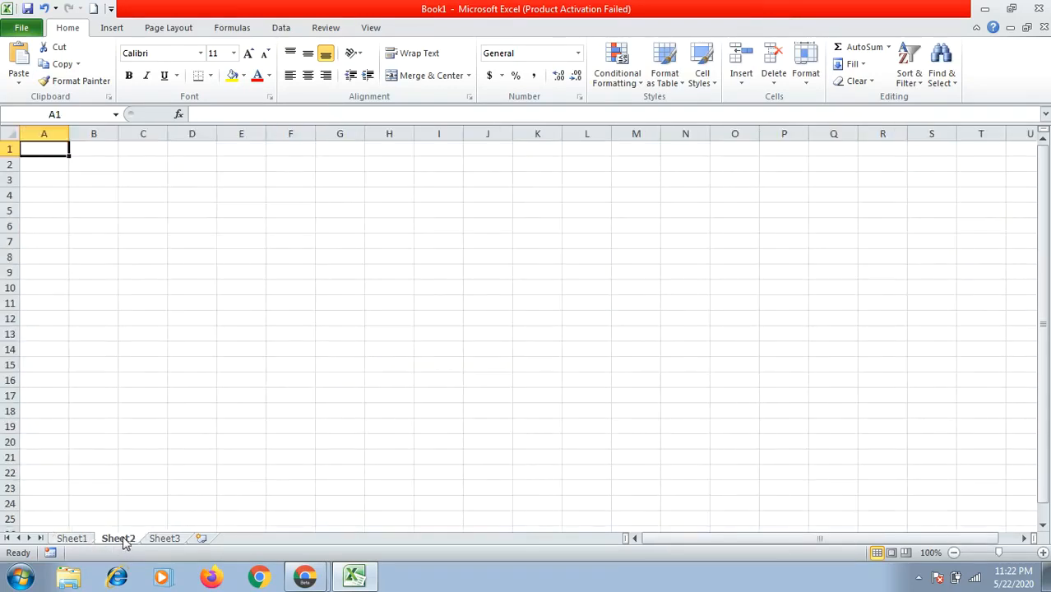
pyautogui.click(167, 540)
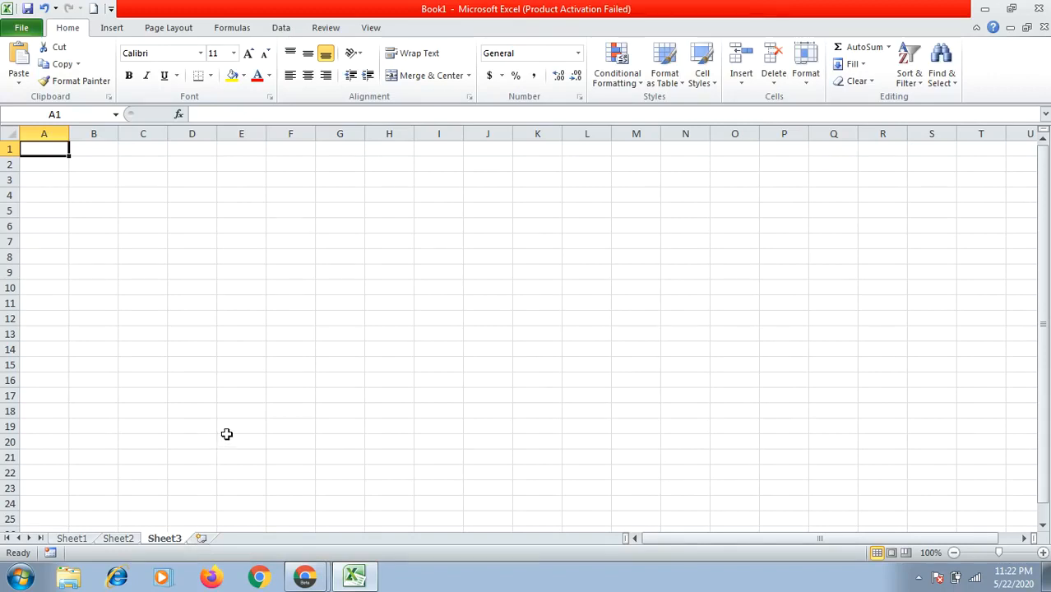
pyautogui.hotkey('shift', 'F11')
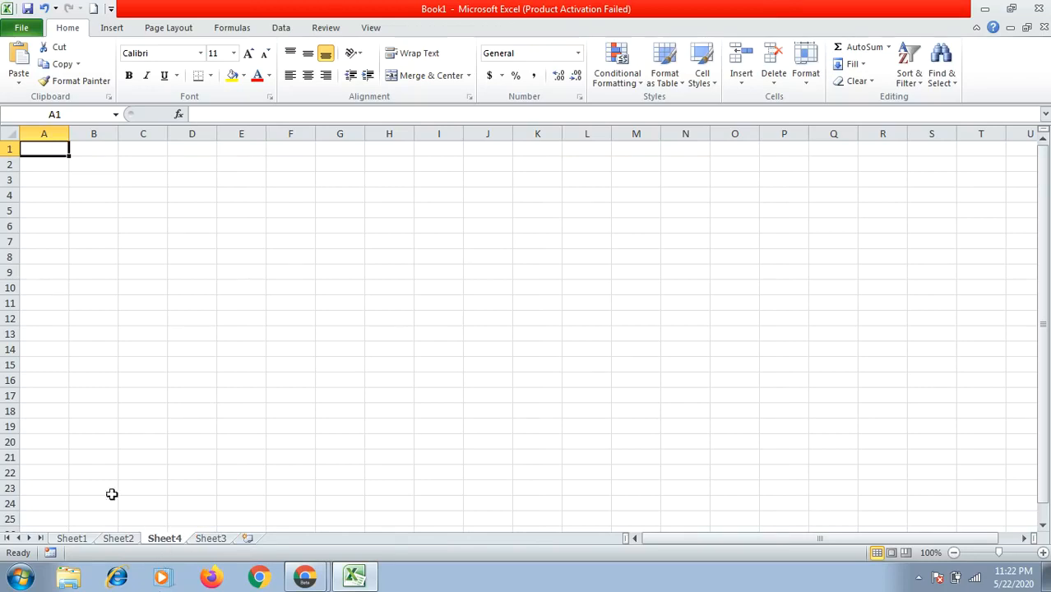
pyautogui.rightClick(165, 542)
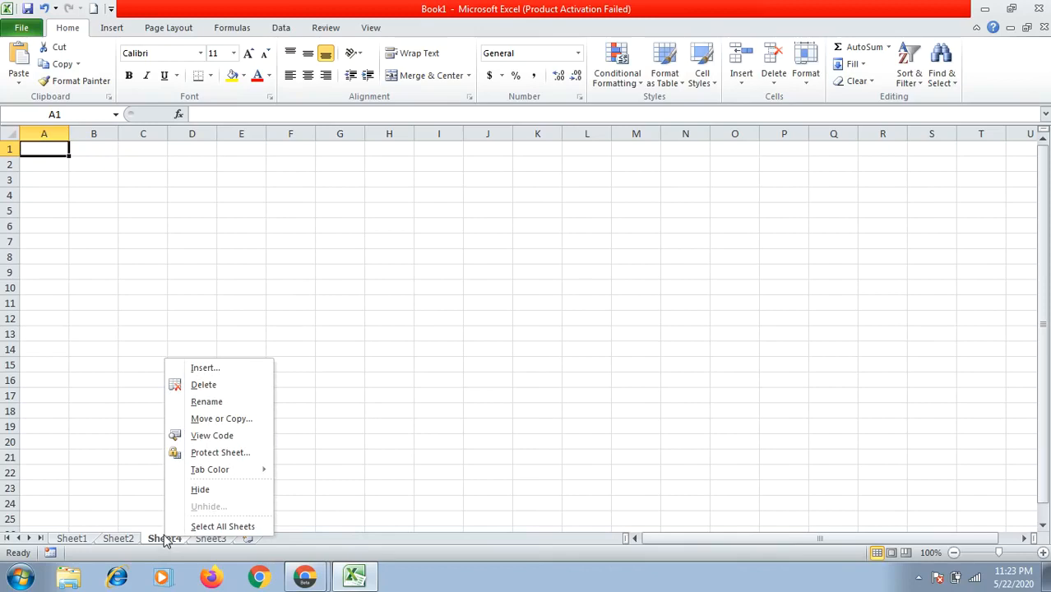
pyautogui.click(235, 386)
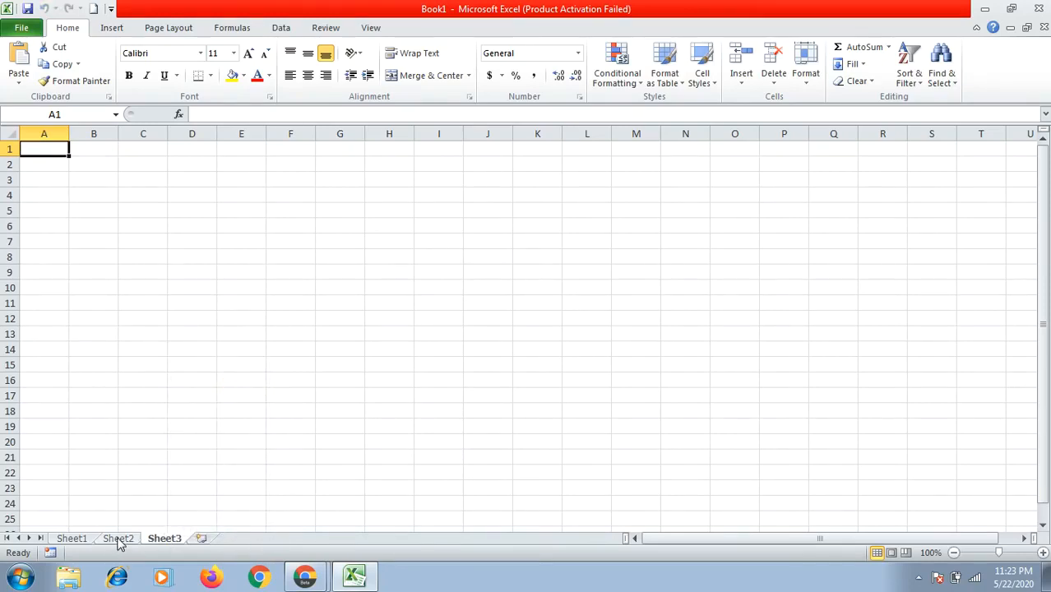
# Return to Sheet1 and jump from cell A13 to the last row of column A
pyautogui.click(85, 541)
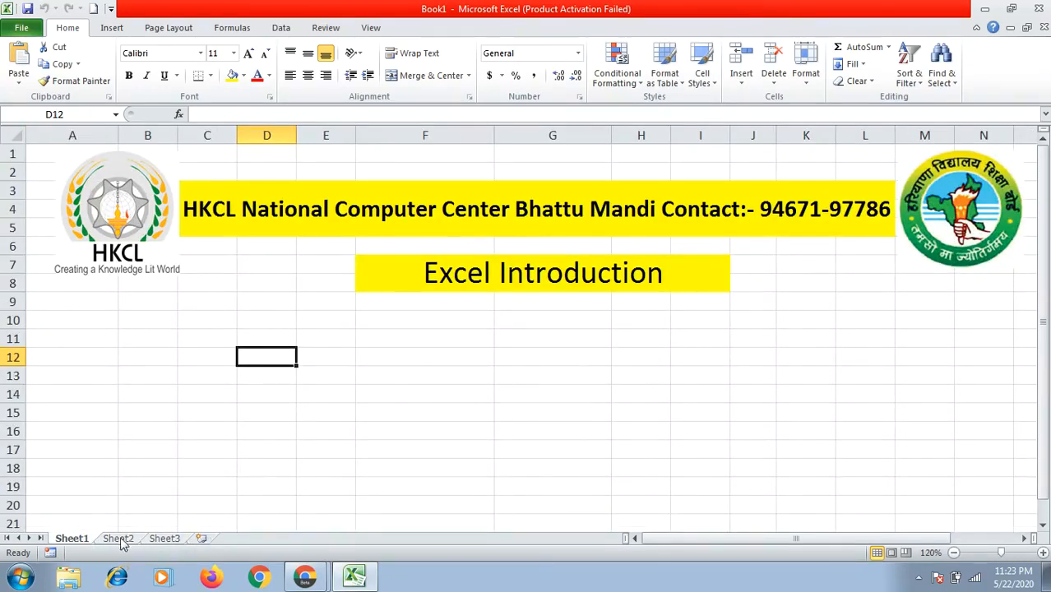
pyautogui.click(144, 417)
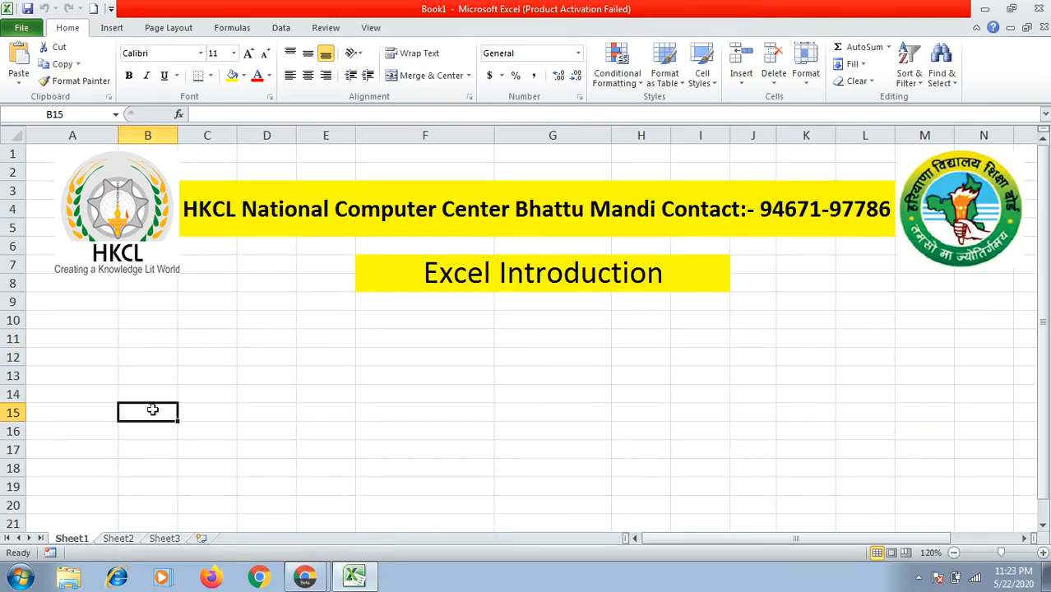
pyautogui.click(192, 355)
pyautogui.click(102, 371)
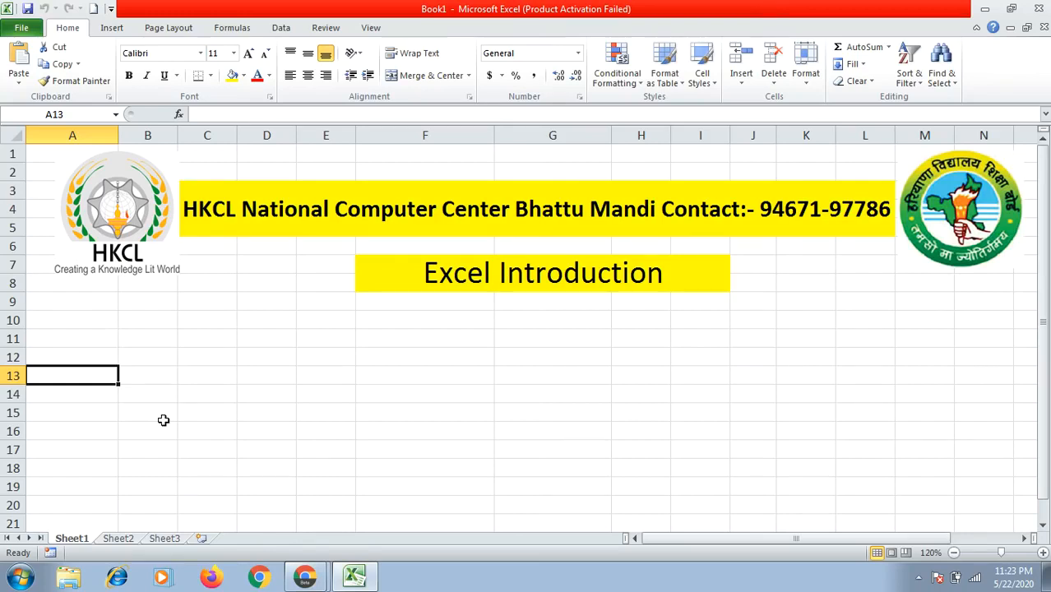
pyautogui.hotkey('ctrl', 'Down')
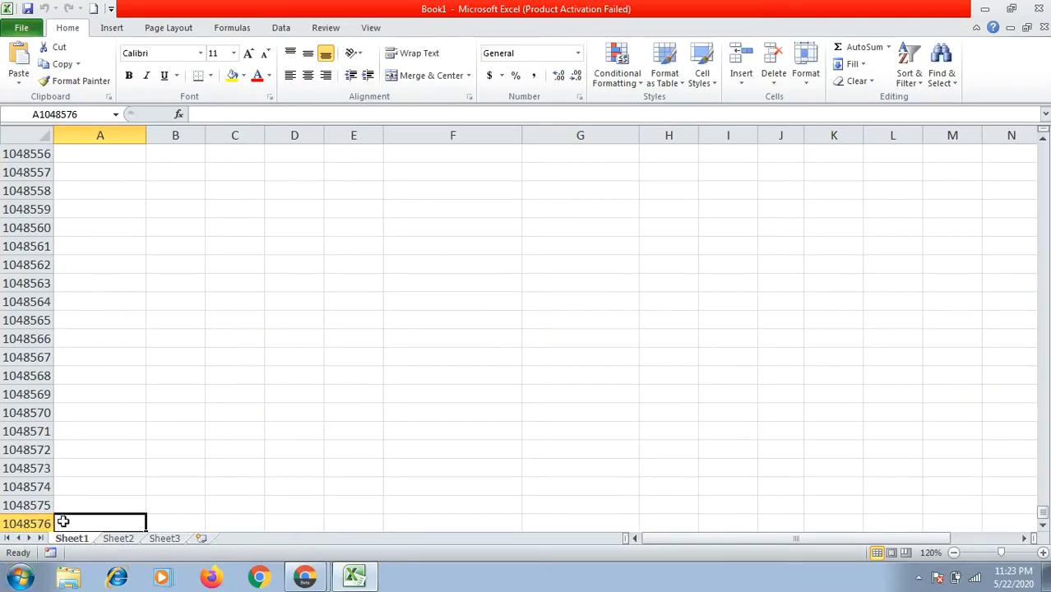
pyautogui.click(475, 300)
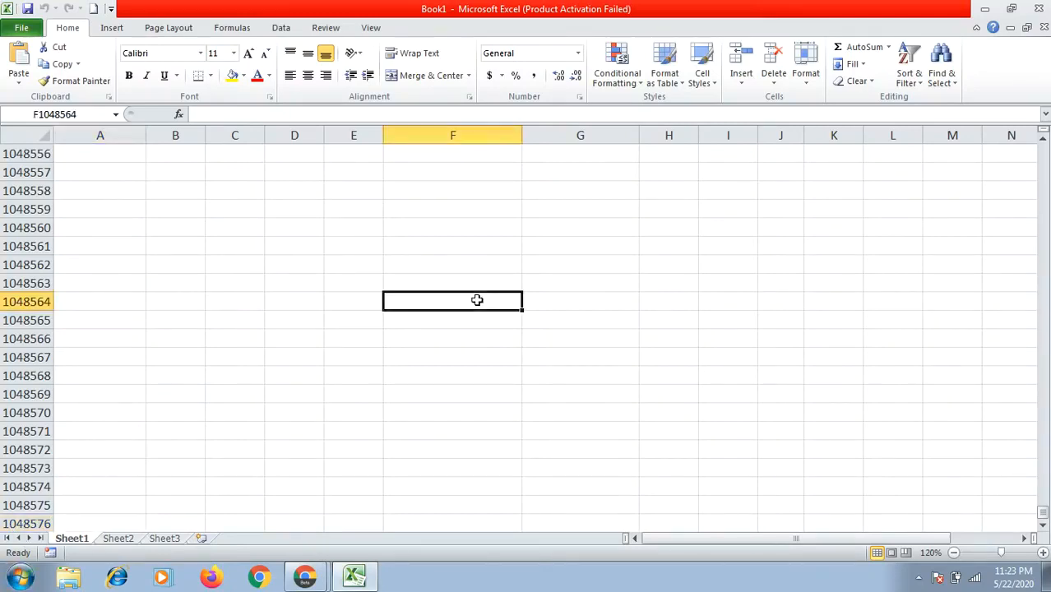
pyautogui.click(436, 266)
pyautogui.click(309, 278)
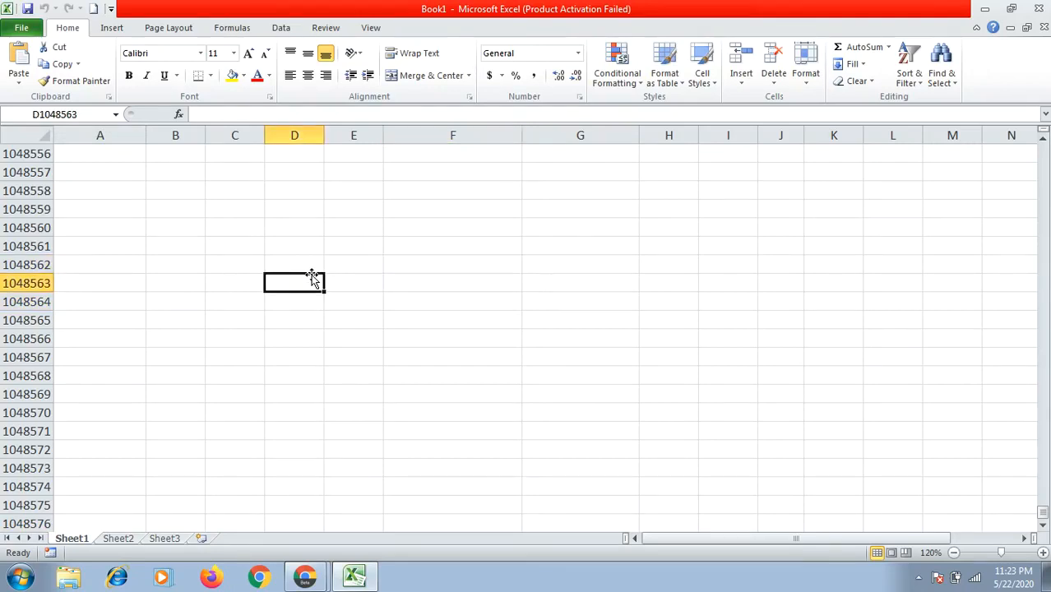
pyautogui.click(216, 319)
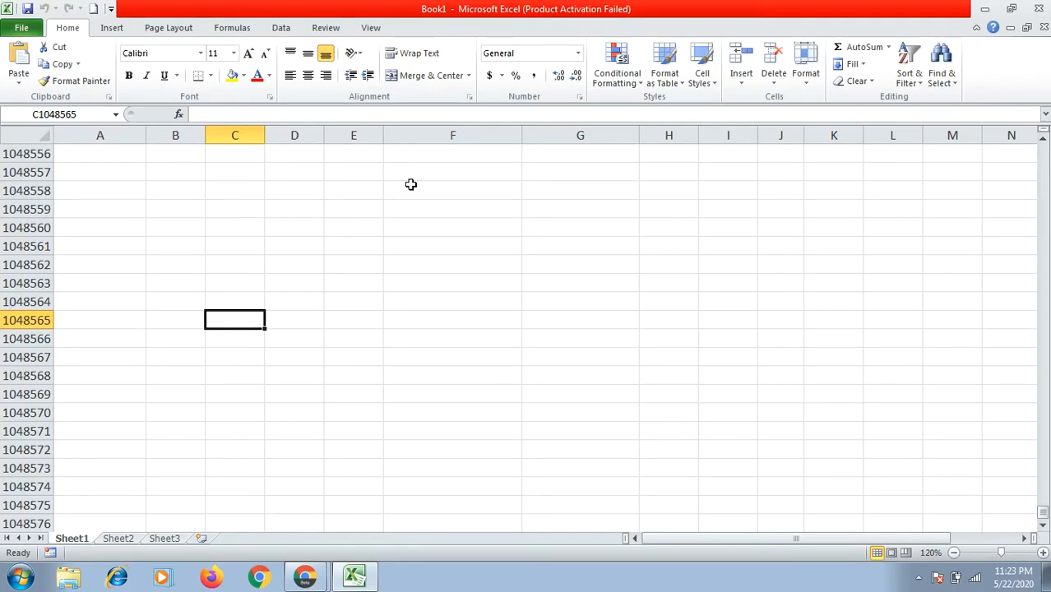
# Jump to the last column of the worksheet, return to cell A1 and select cell B12
pyautogui.hotkey('ctrl', 'Right')
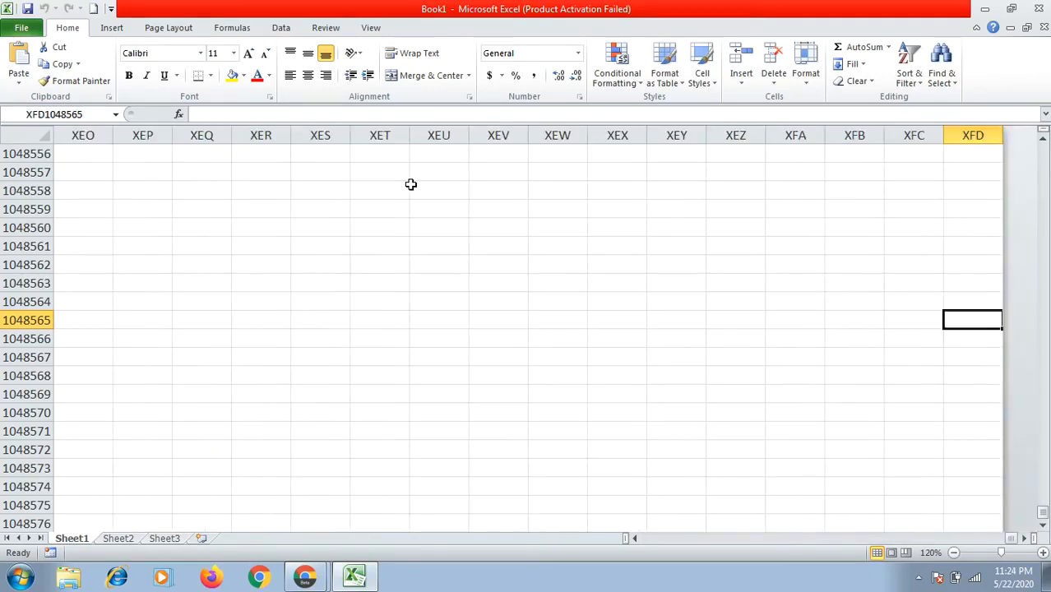
pyautogui.hotkey('ctrl', 'Up')
pyautogui.hotkey('ctrl', 'Home')
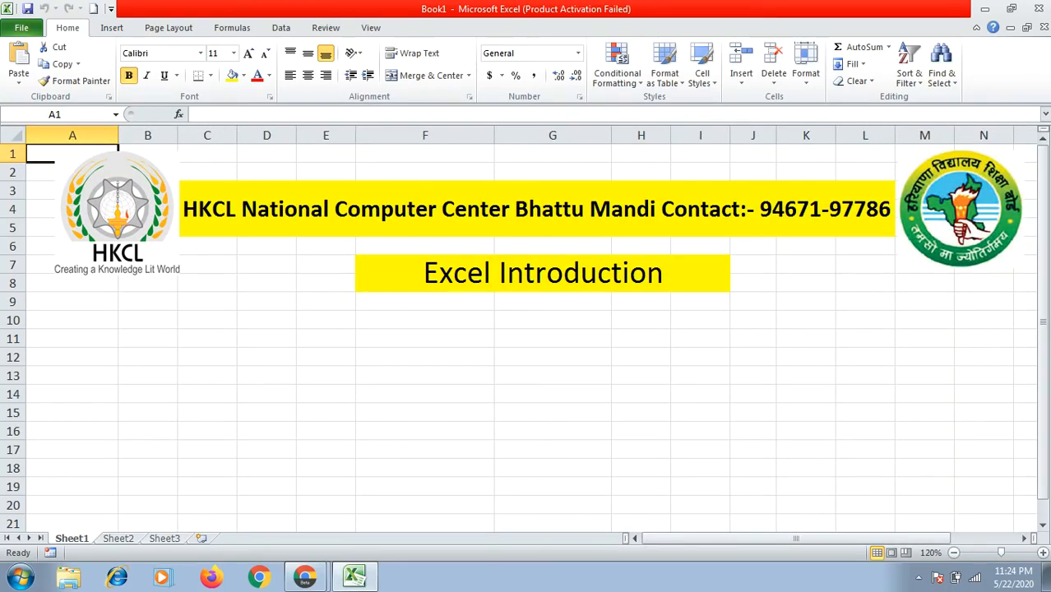
pyautogui.click(146, 356)
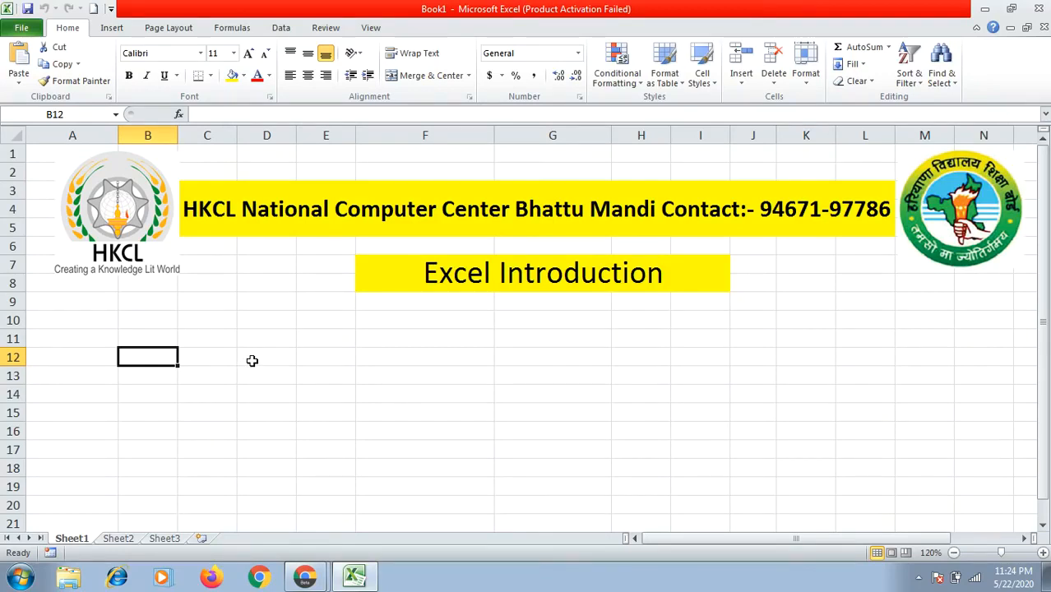
# Zoom the worksheet in to 150%
pyautogui.click(1041, 553)
pyautogui.click(1041, 554)
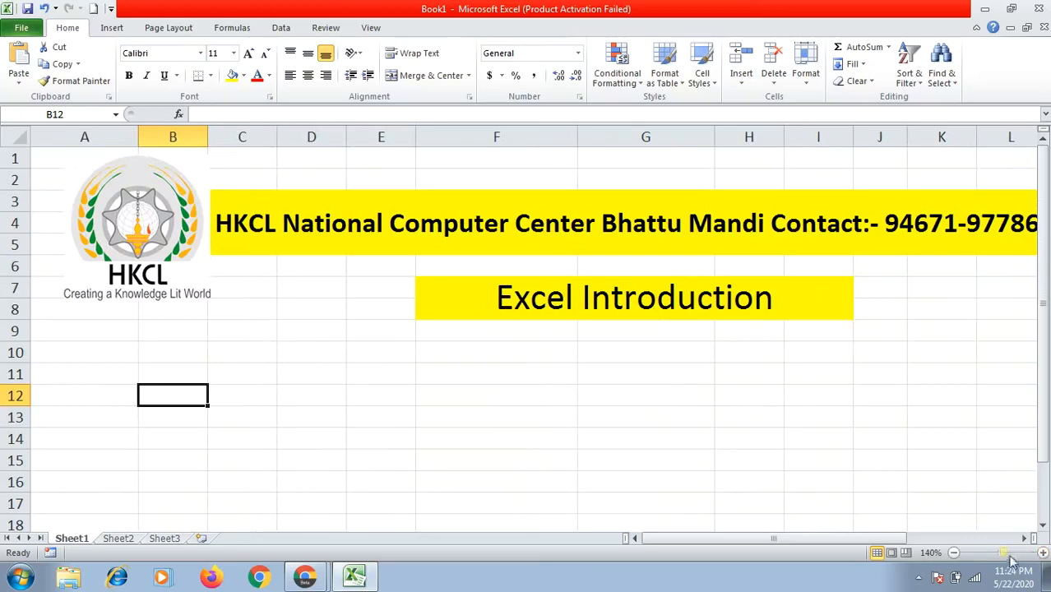
pyautogui.click(1042, 553)
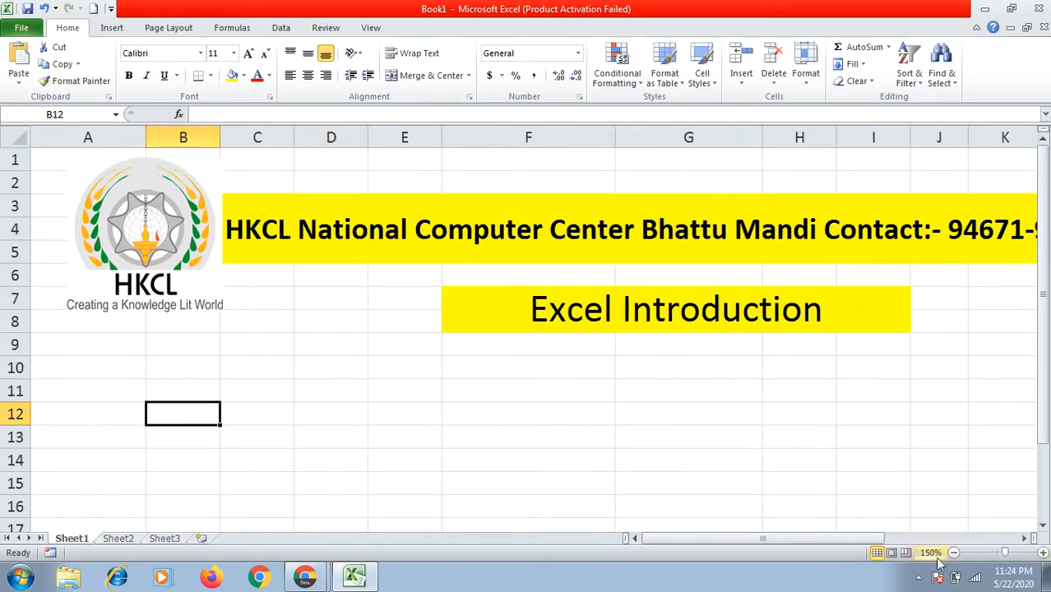
# Zoom the worksheet out to 40%
pyautogui.click(954, 552)
pyautogui.click(954, 553)
pyautogui.click(954, 553)
pyautogui.click(954, 552)
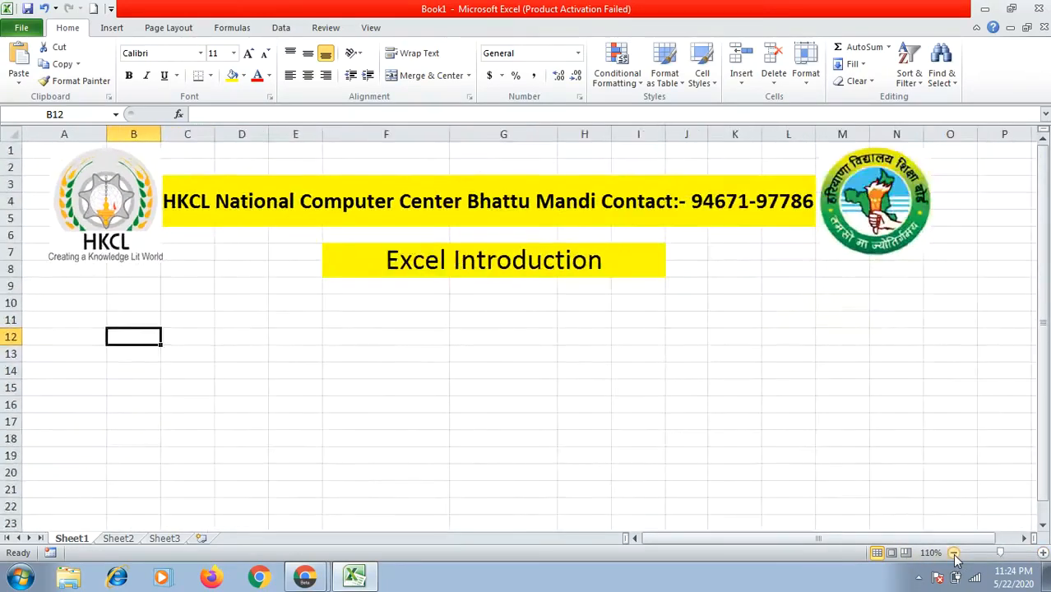
pyautogui.click(954, 552)
pyautogui.click(954, 553)
pyautogui.click(954, 553)
pyautogui.click(953, 552)
pyautogui.click(954, 552)
pyautogui.click(953, 553)
pyautogui.click(953, 553)
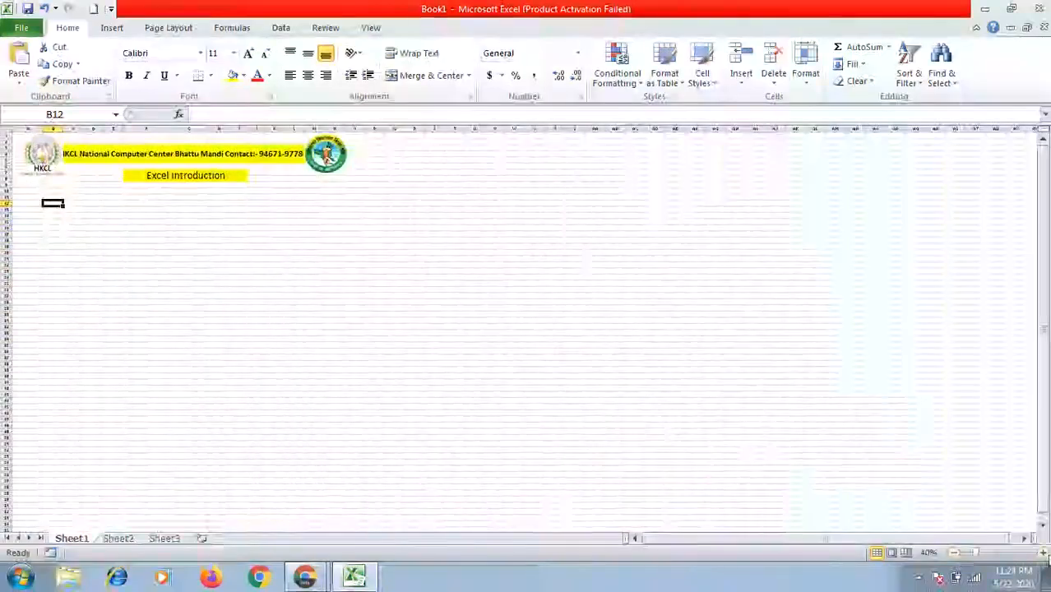
# Set the worksheet zoom to 100%
pyautogui.click(1042, 554)
pyautogui.click(1042, 553)
pyautogui.click(1042, 553)
pyautogui.click(1041, 554)
pyautogui.click(1041, 554)
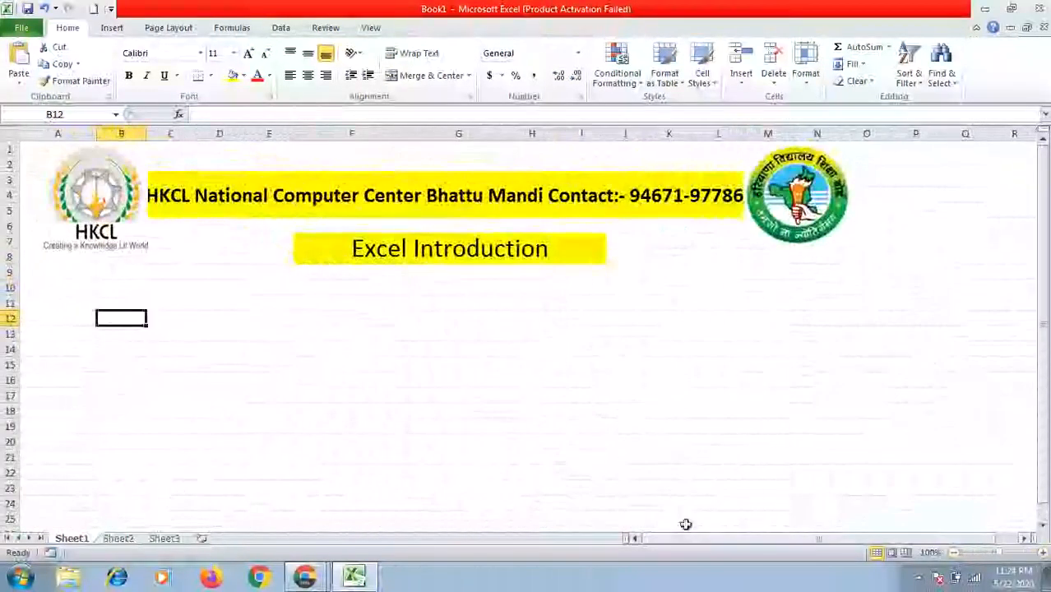
# Select cell C11, all of row 11, all of column C and cell D11 in turn, finishing on cell E12
pyautogui.click(670, 504)
pyautogui.click(153, 306)
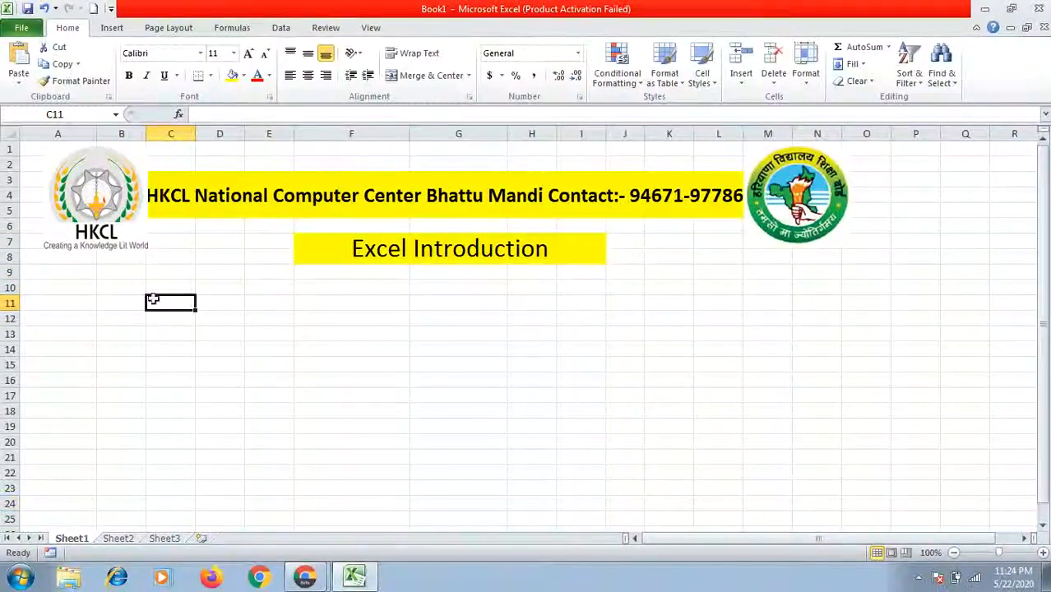
pyautogui.click(10, 303)
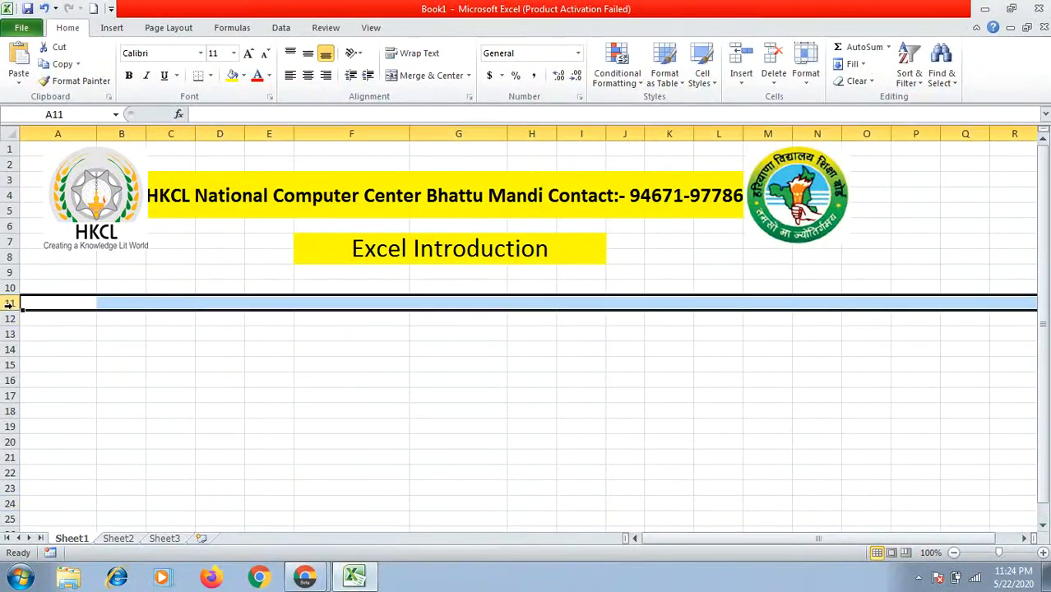
pyautogui.click(172, 133)
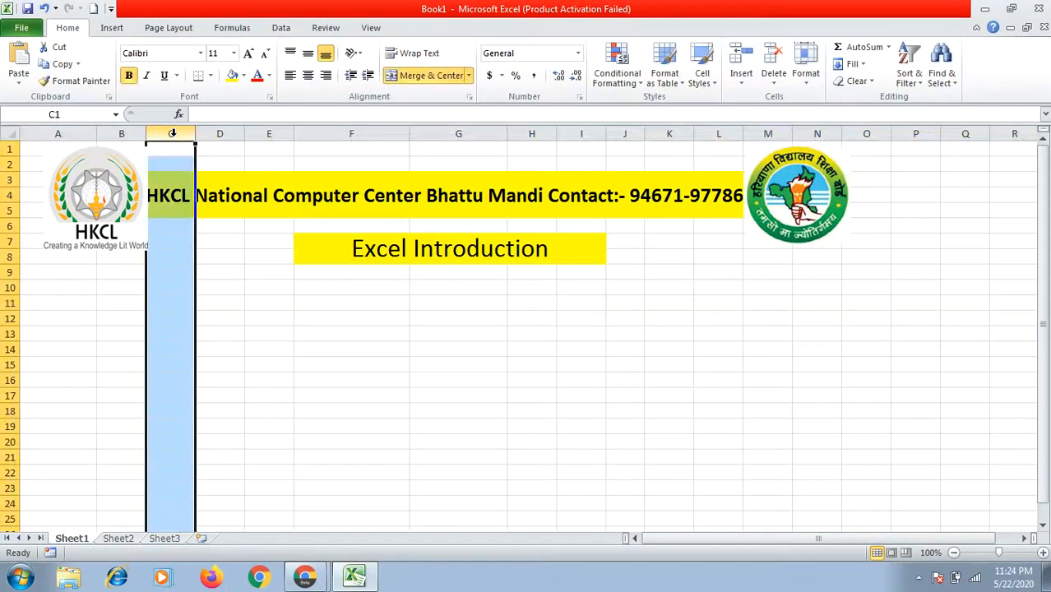
pyautogui.click(224, 305)
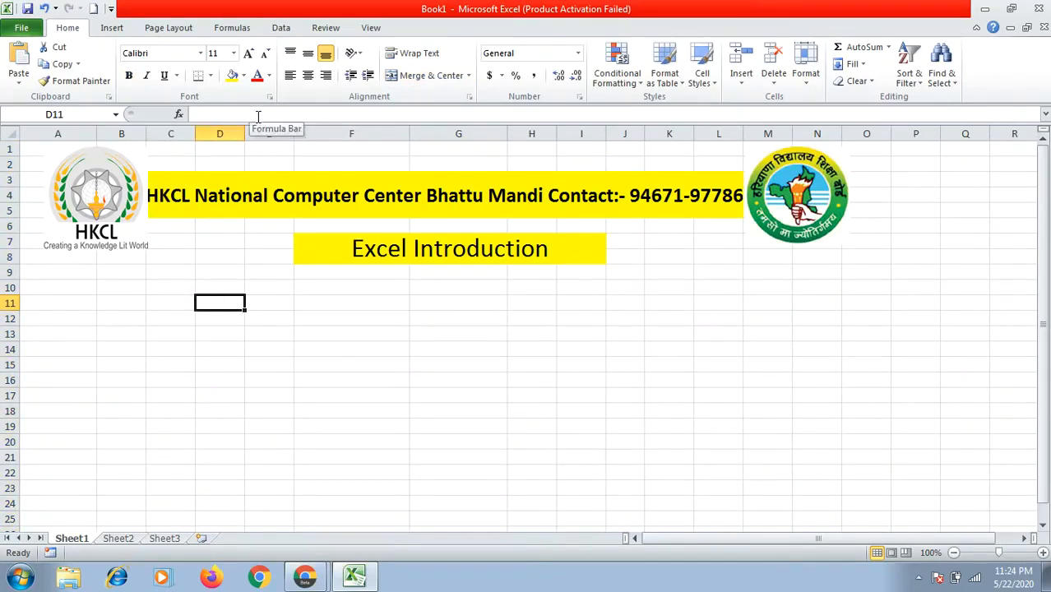
pyautogui.click(272, 363)
pyautogui.click(261, 318)
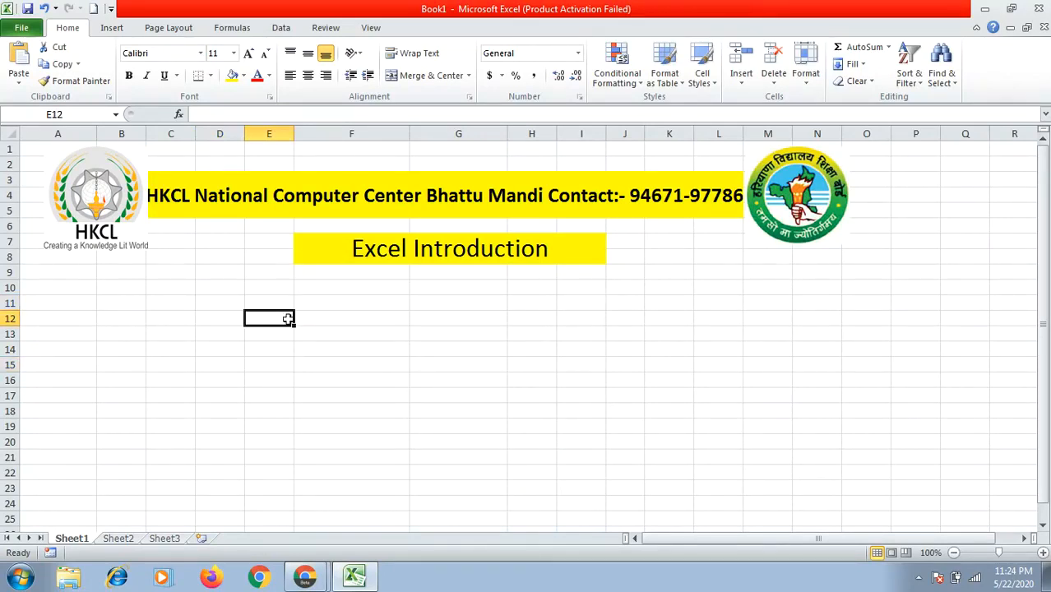
# Enter the text "this is a great women" in cell D11
pyautogui.click(236, 299)
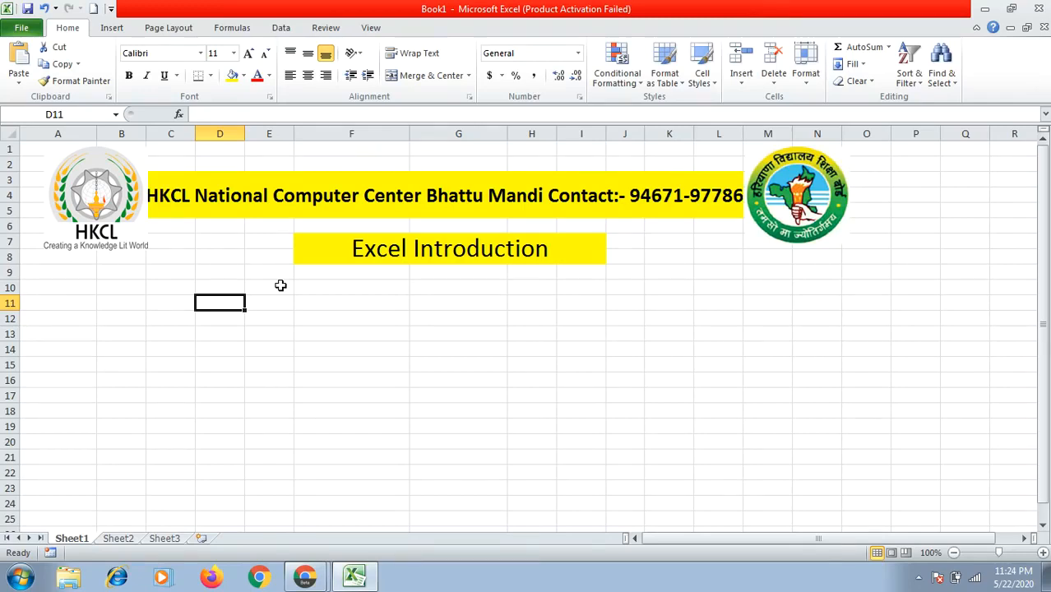
pyautogui.write('this is a ')
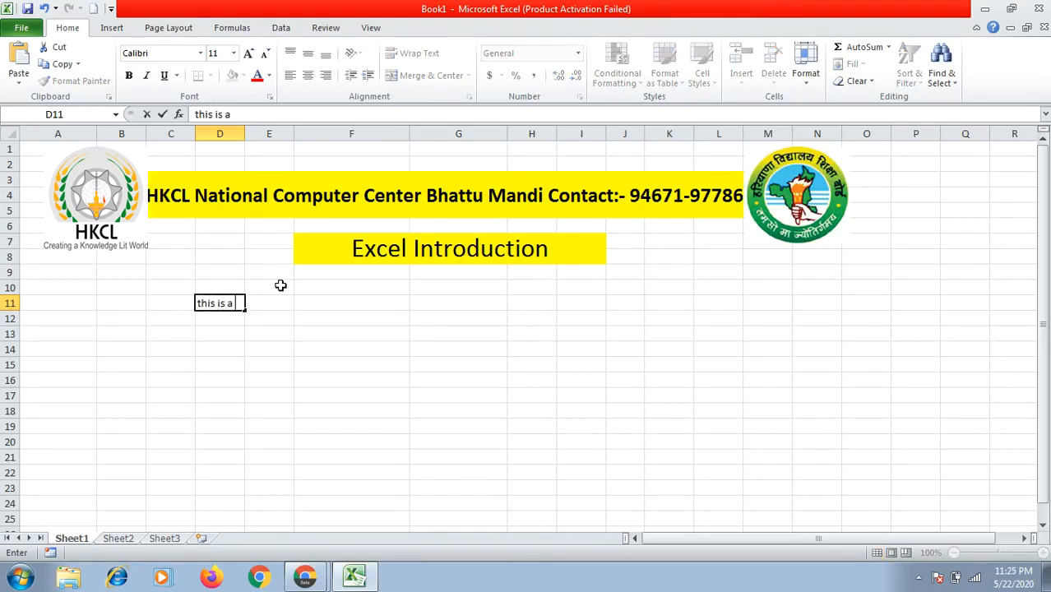
pyautogui.write('great womer')
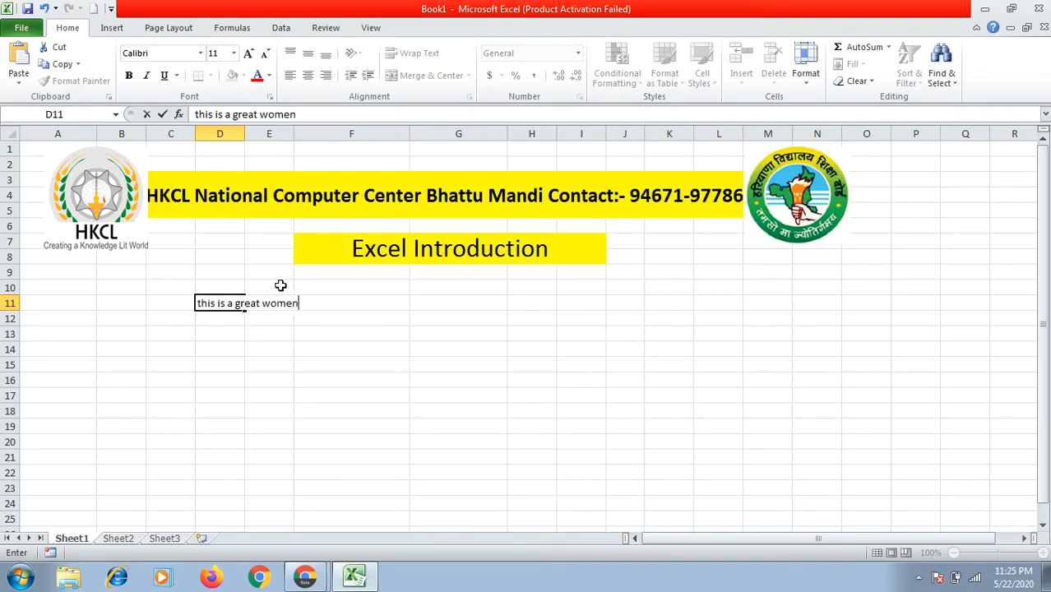
pyautogui.click(302, 368)
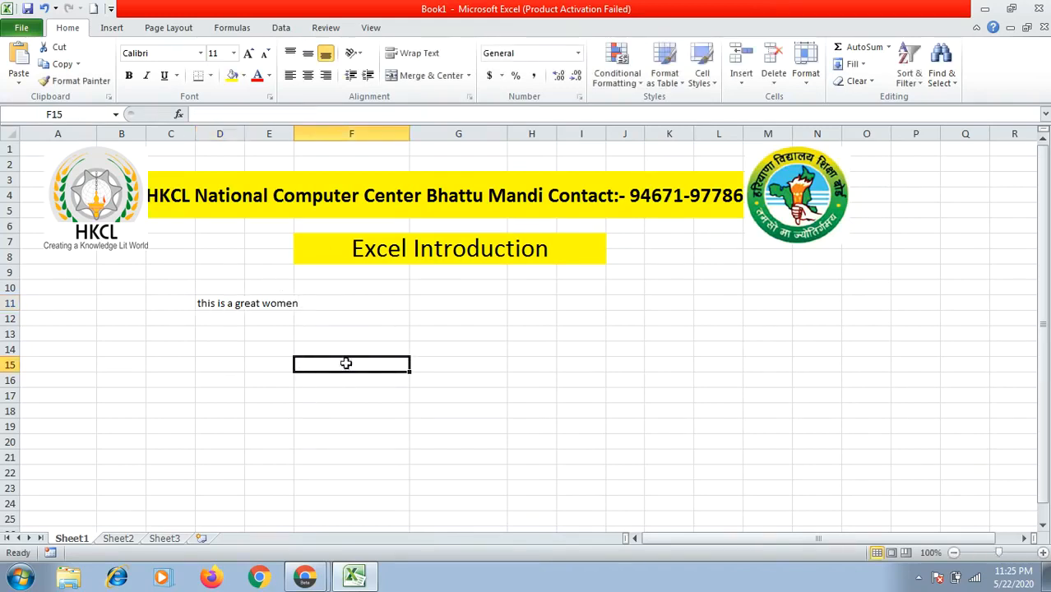
# Clear cell D11 and enter "this is a great men" there instead
pyautogui.click(216, 300)
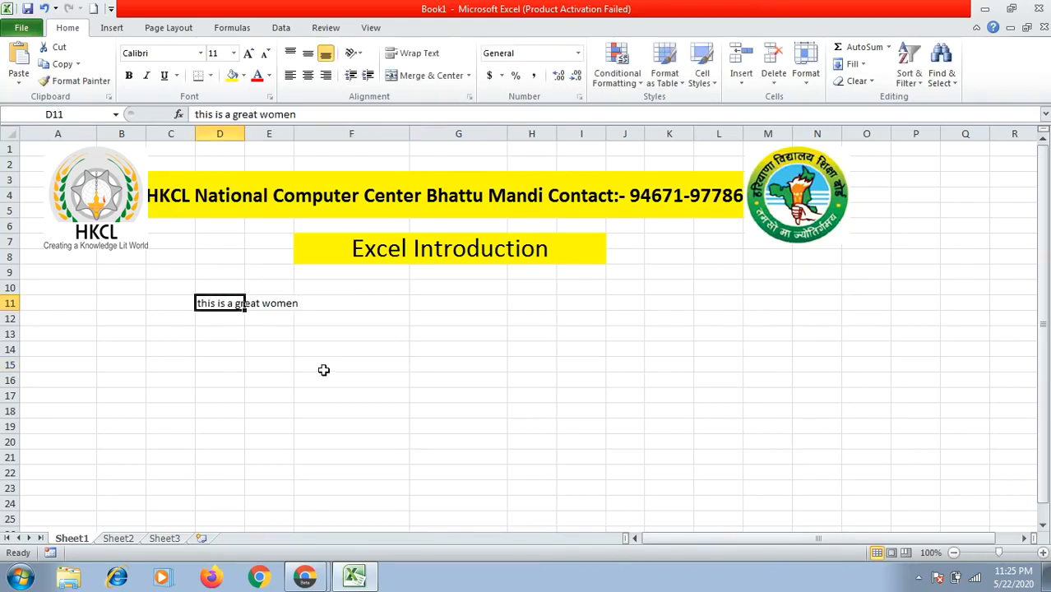
pyautogui.press('Delete')
pyautogui.write('this')
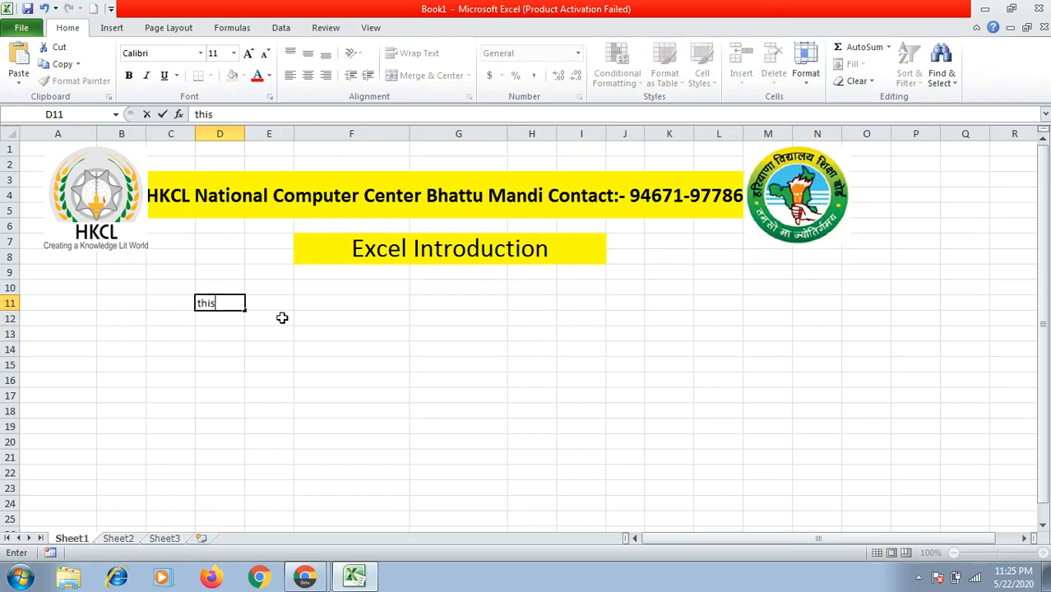
pyautogui.write(' is a great')
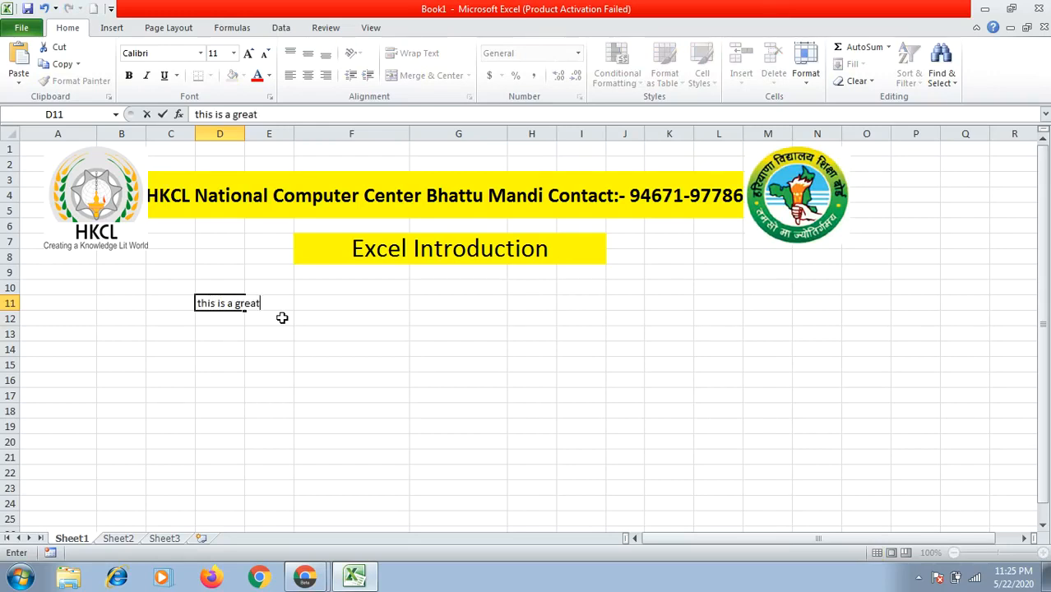
pyautogui.write(' men')
pyautogui.press('Return')
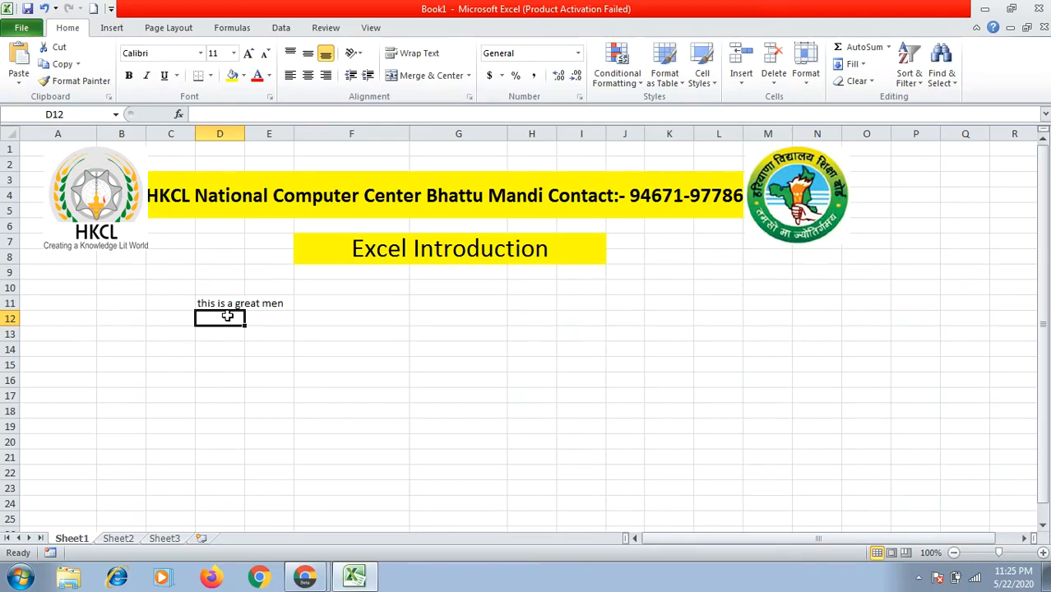
# Compare cells E11 and D11 to see which holds the sentence, opening D11 for editing and cancelling the edit
pyautogui.click(280, 301)
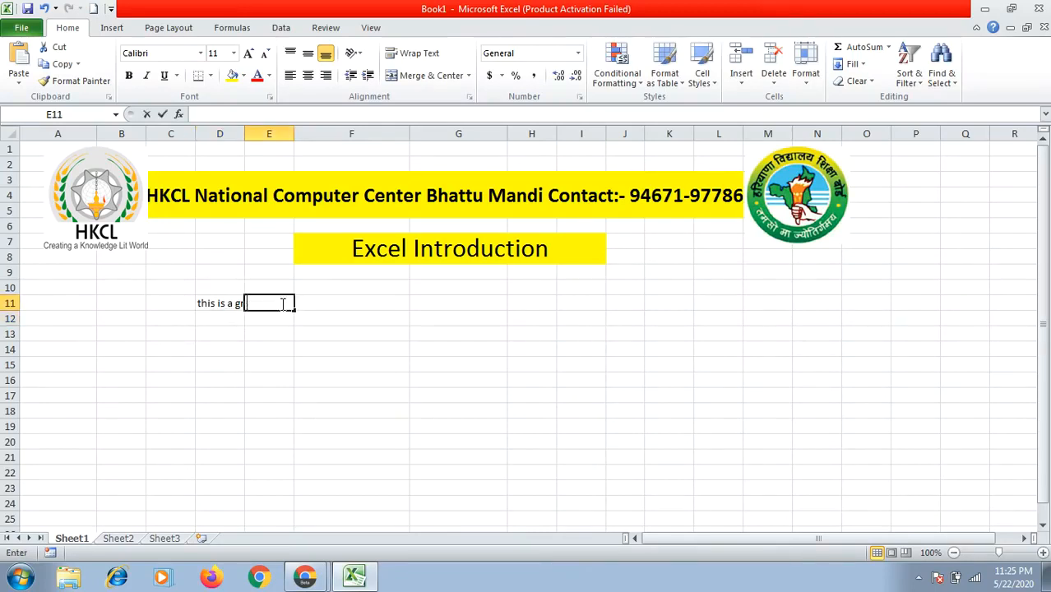
pyautogui.doubleClick(227, 303)
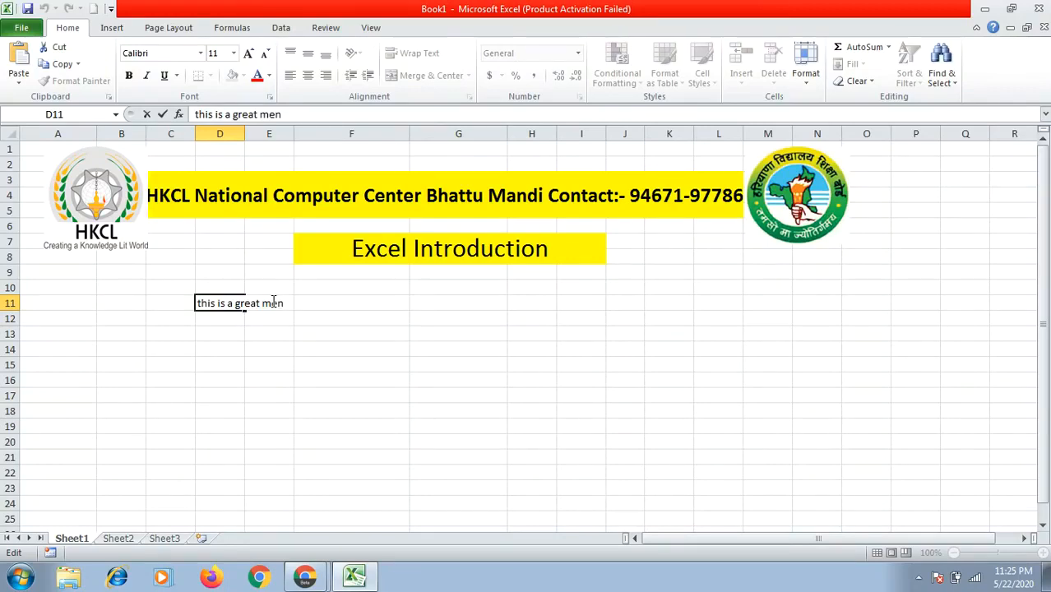
pyautogui.click(272, 302)
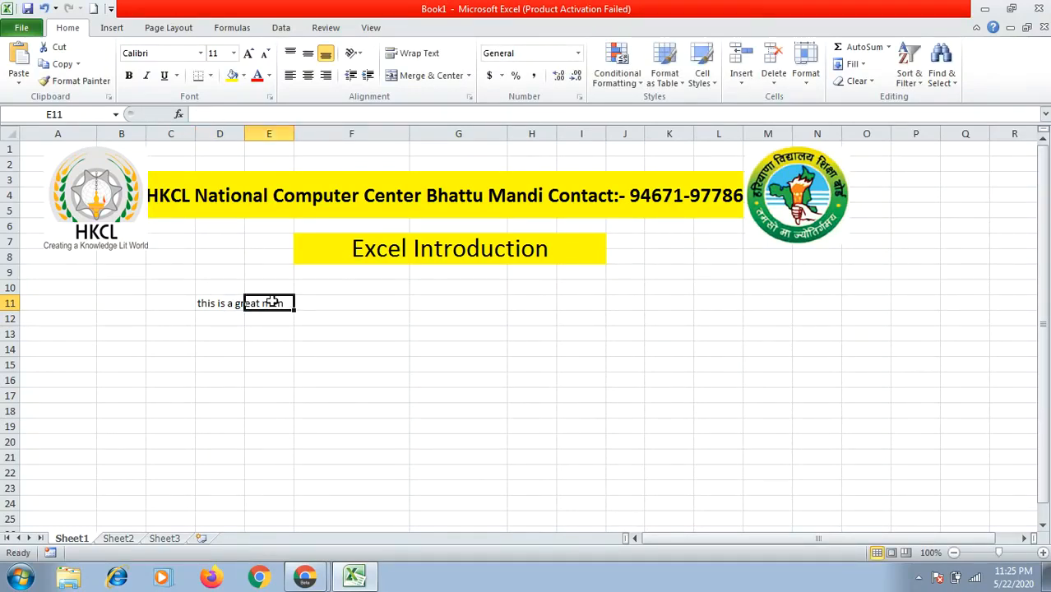
pyautogui.click(212, 303)
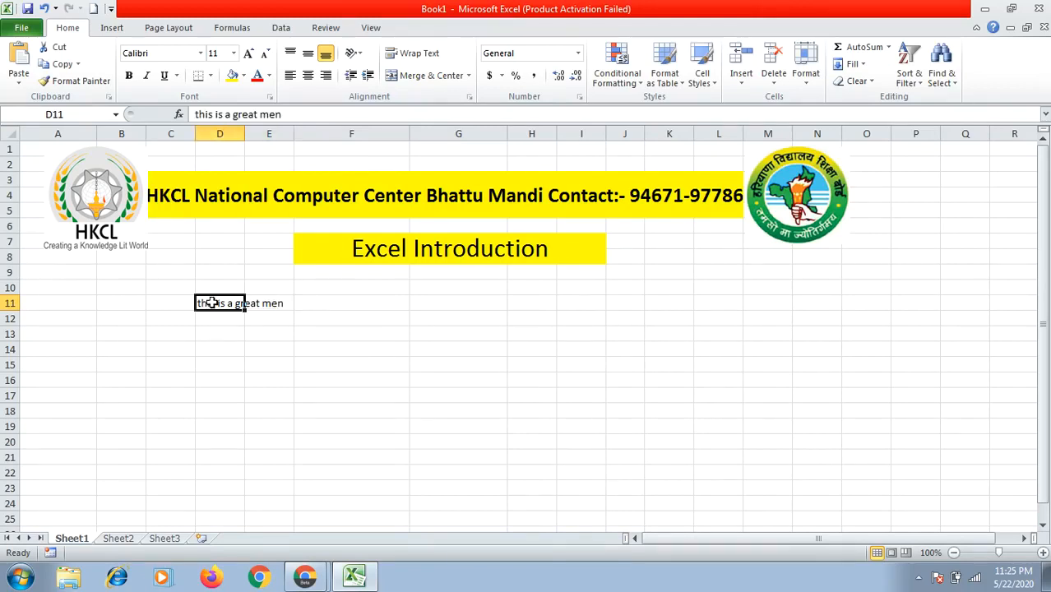
pyautogui.doubleClick(218, 304)
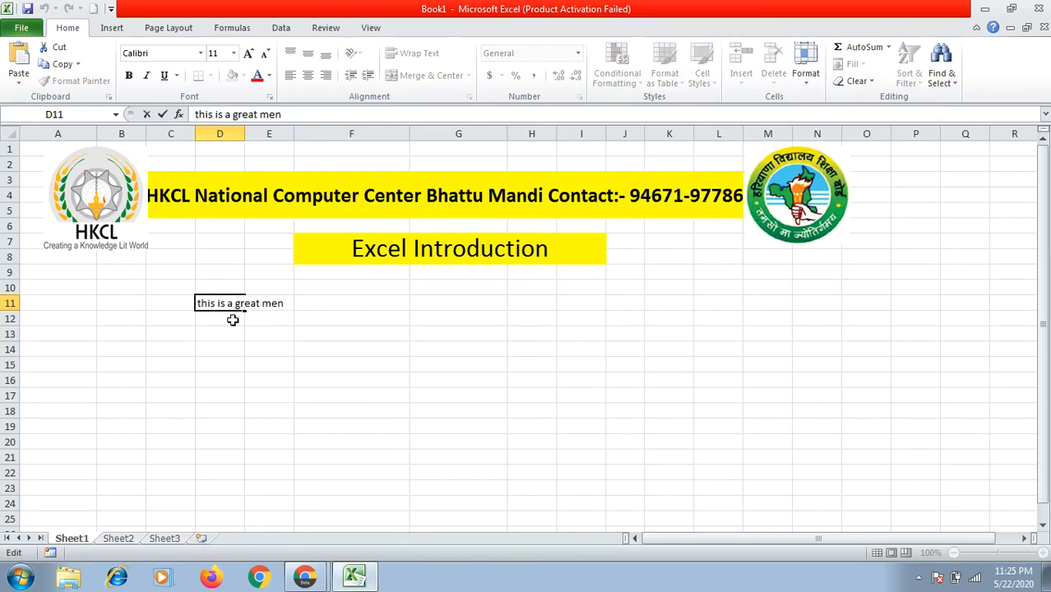
pyautogui.press('Escape')
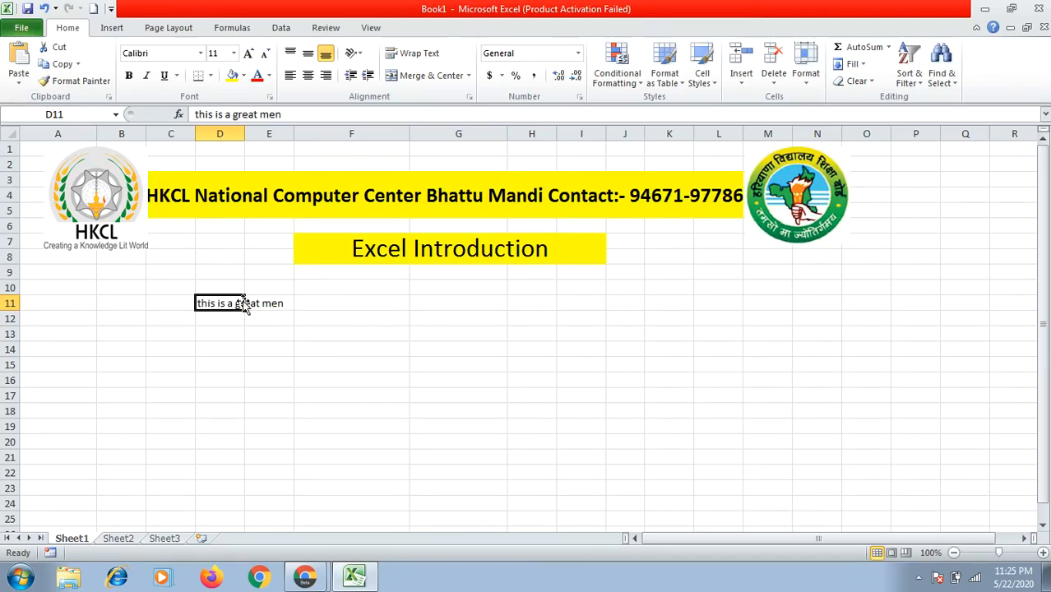
# Select blank cells around the sentence, such as D13 and C13:C14, and finish on cell D11 to compare contents
pyautogui.click(204, 328)
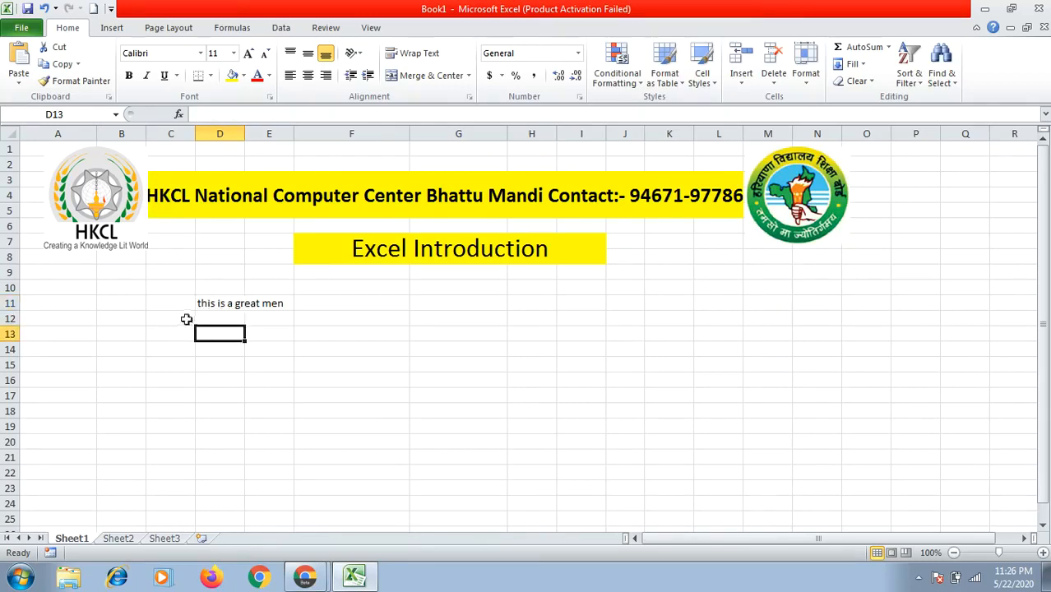
pyautogui.click(183, 319)
pyautogui.click(212, 302)
pyautogui.moveTo(191, 351); pyautogui.dragTo(188, 338)
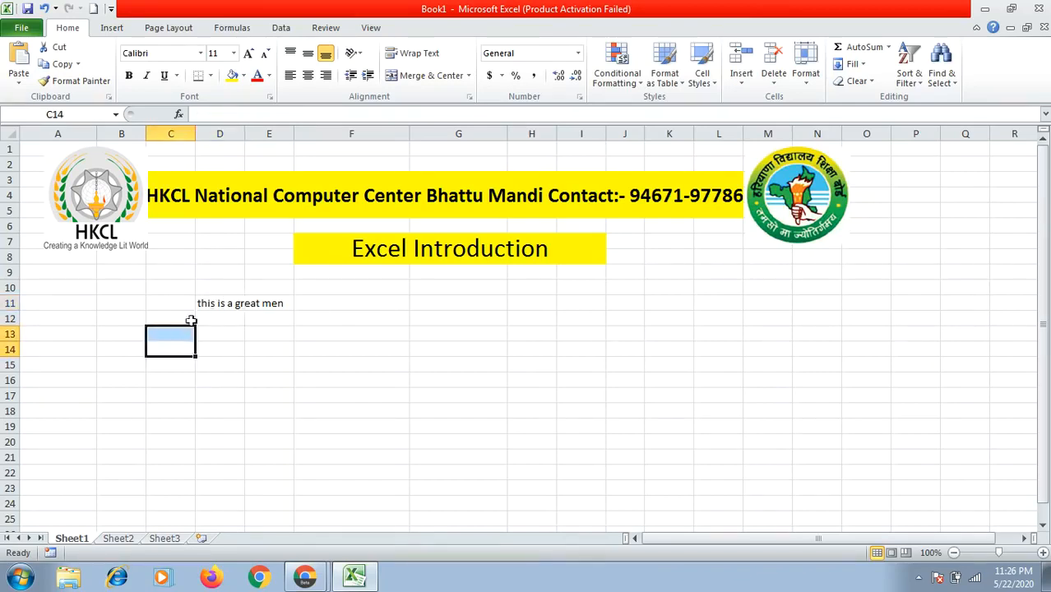
pyautogui.click(218, 316)
pyautogui.click(218, 303)
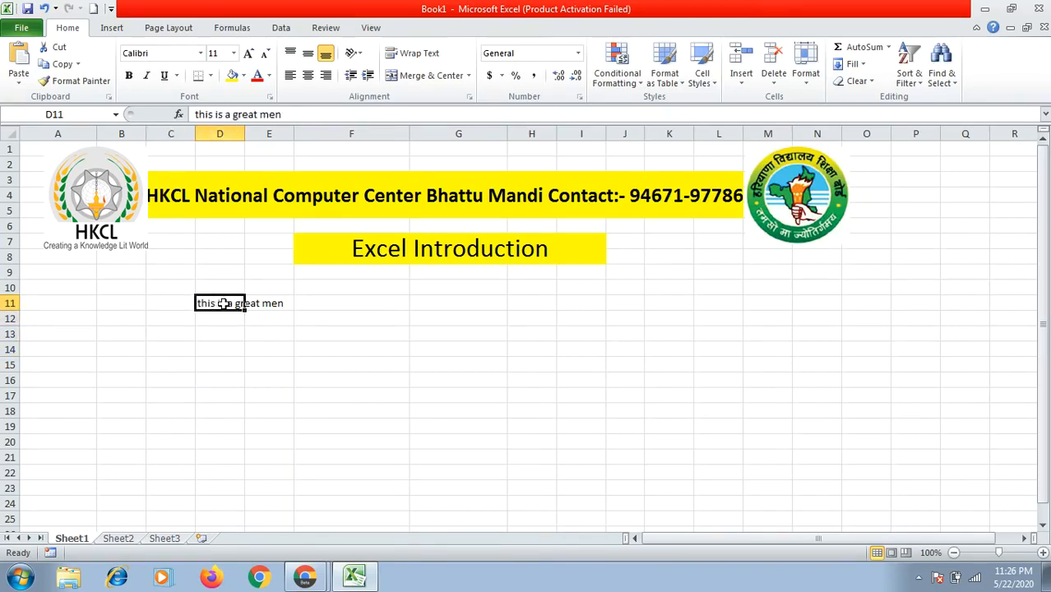
pyautogui.click(238, 350)
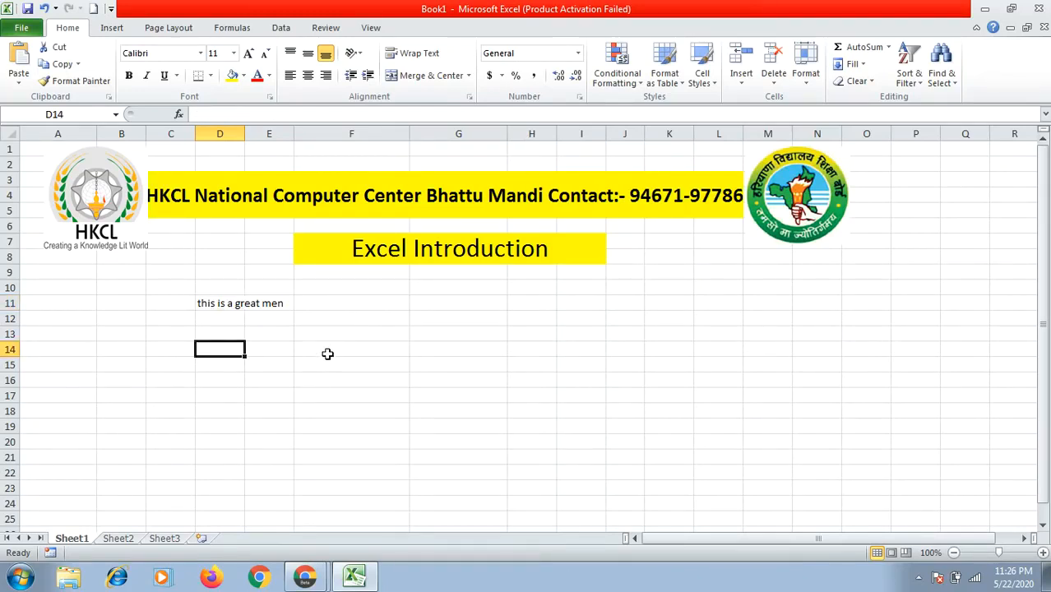
pyautogui.click(325, 352)
pyautogui.click(245, 370)
pyautogui.click(380, 348)
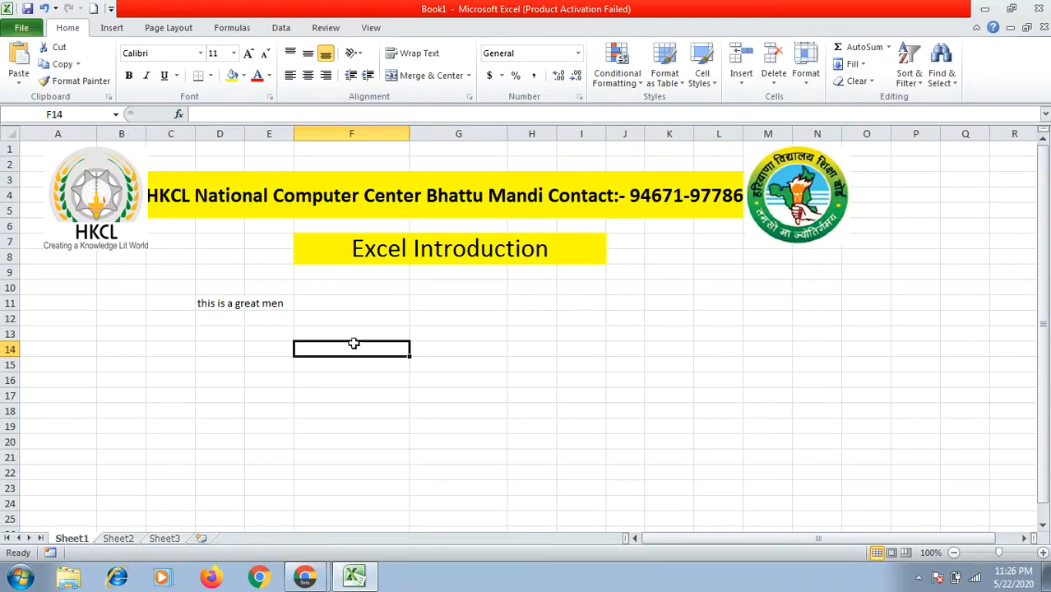
pyautogui.click(382, 362)
pyautogui.click(191, 376)
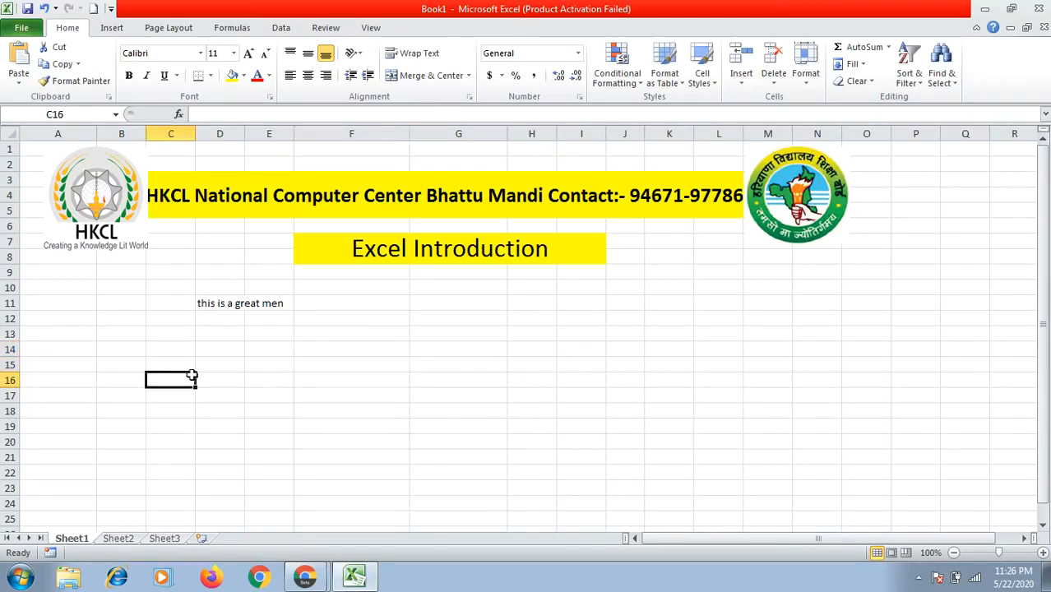
# Delete the contents of the range C10:E13 and select cell E15
pyautogui.click(106, 300)
pyautogui.moveTo(183, 287); pyautogui.dragTo(272, 335)
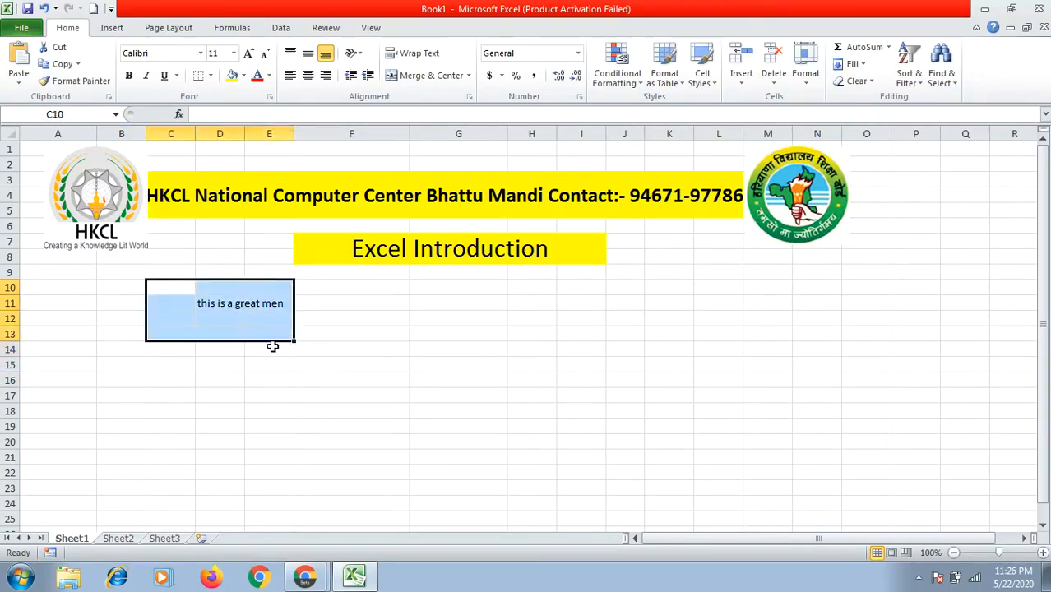
pyautogui.press('Delete')
pyautogui.click(270, 362)
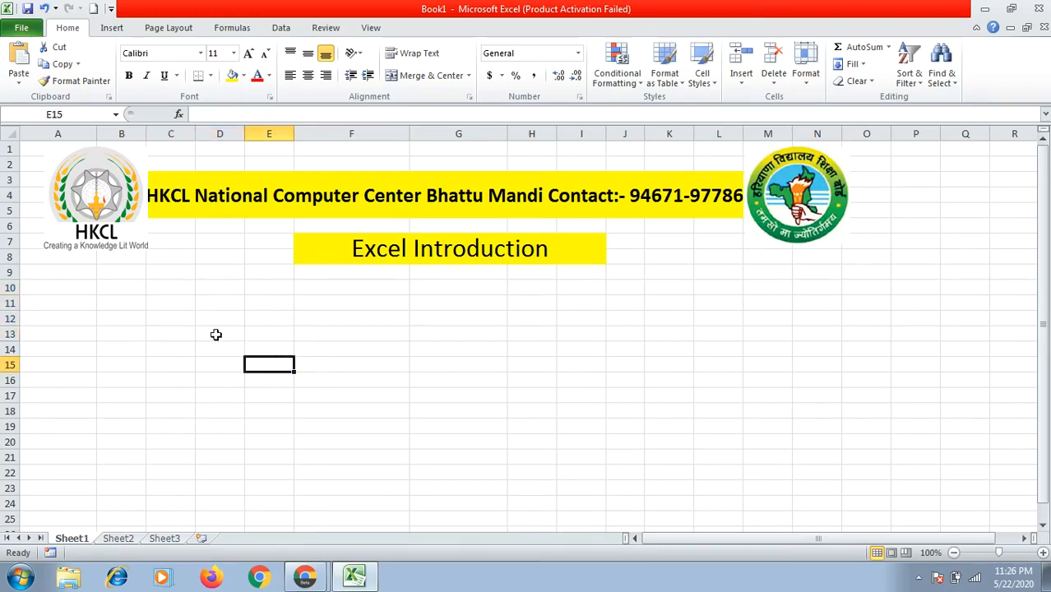
# Undo the deletion of the sentence, compare cells E11 and D11, and enlarge the worksheet view to 120%
pyautogui.click(189, 332)
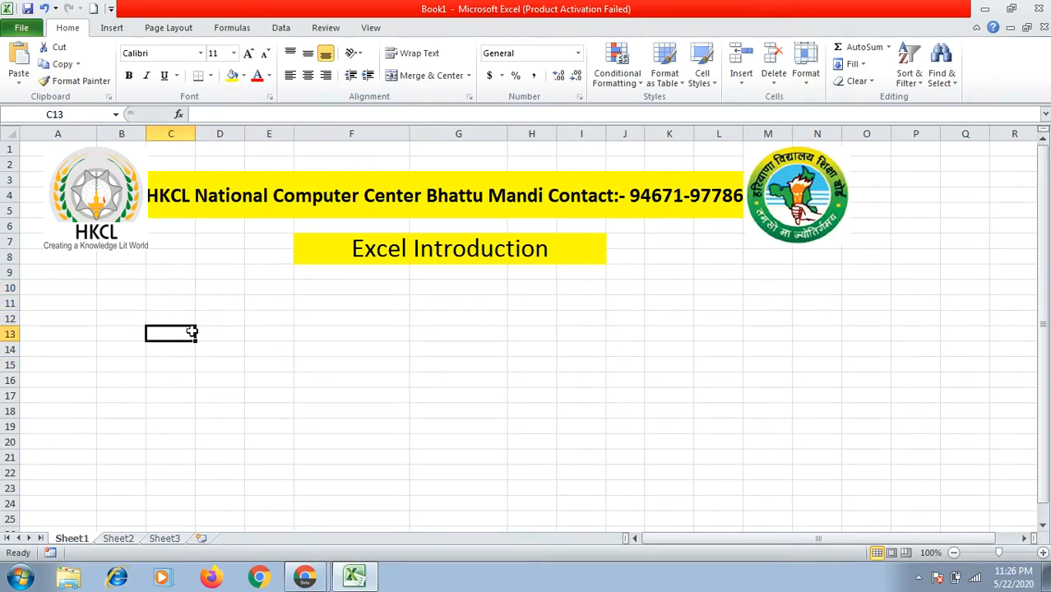
pyautogui.hotkey('ctrl', 'z')
pyautogui.click(278, 304)
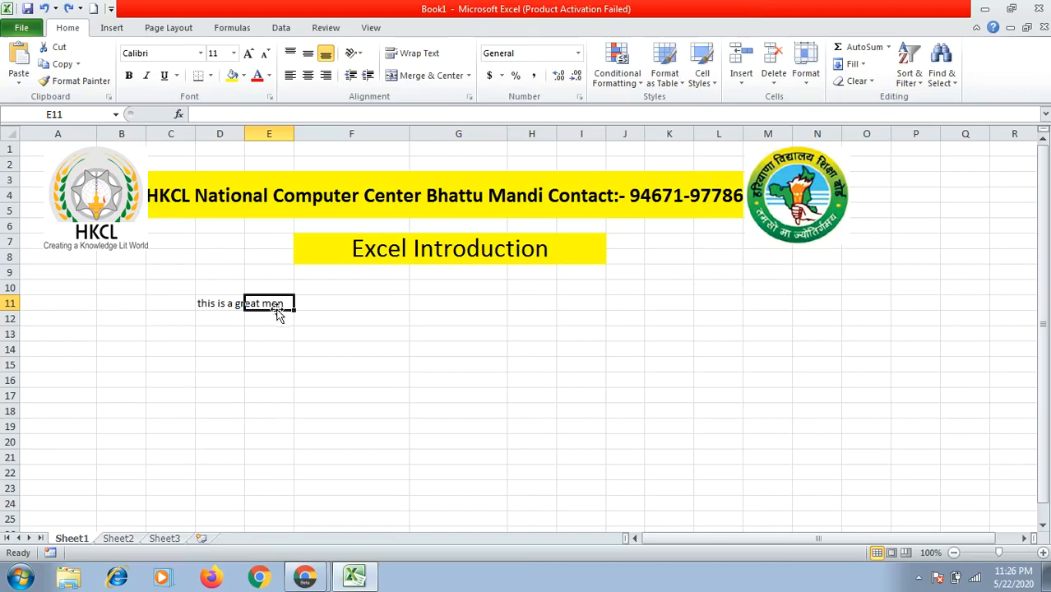
pyautogui.click(236, 301)
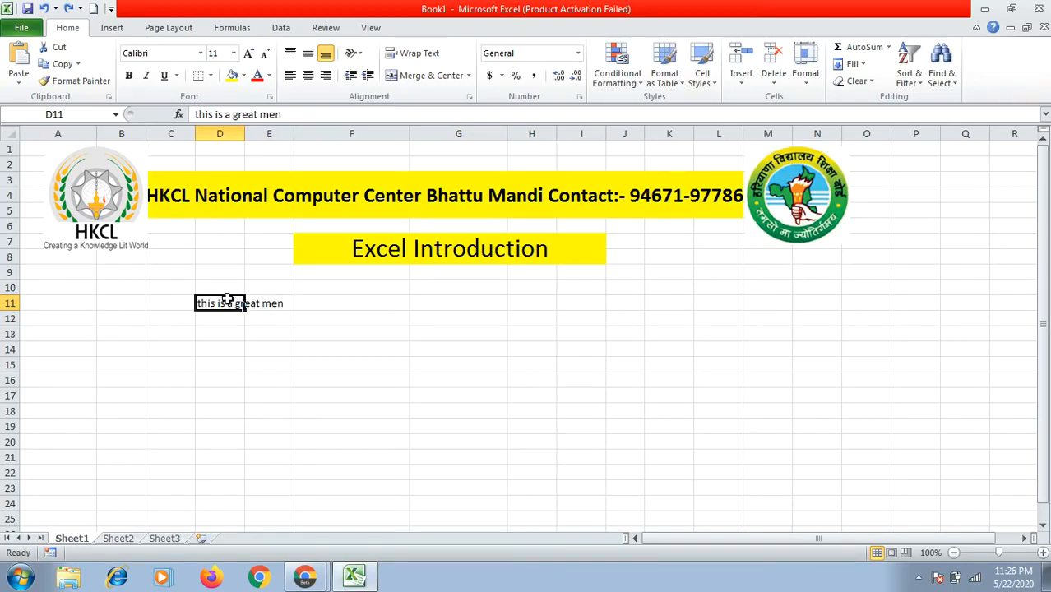
pyautogui.click(1043, 552)
pyautogui.click(1042, 552)
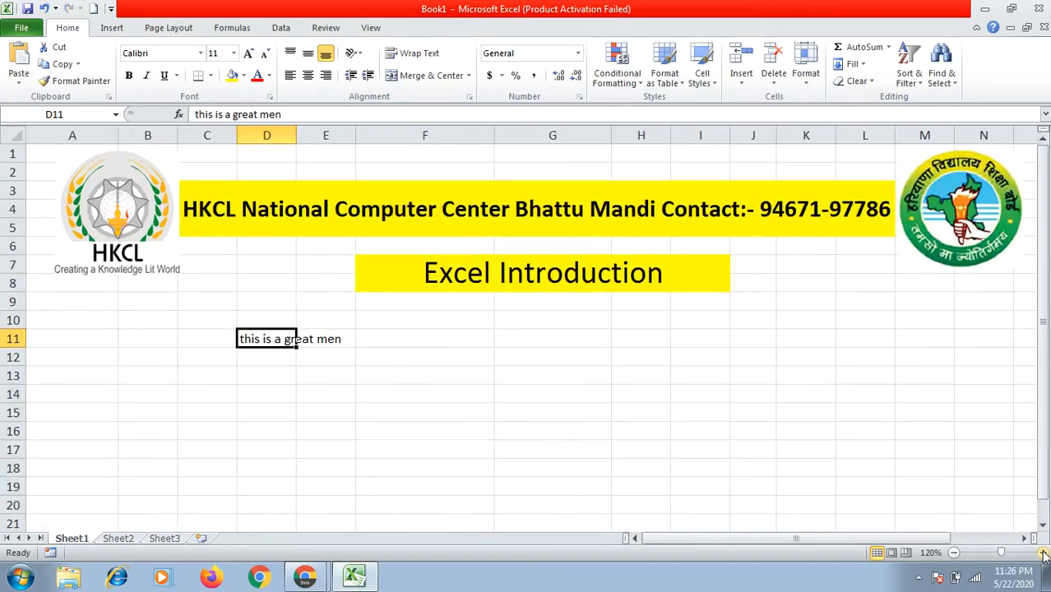
# Try to select the cells that depend on the range C10:E12
pyautogui.moveTo(218, 319); pyautogui.dragTo(330, 356)
pyautogui.hotkey('ctrl', ']')
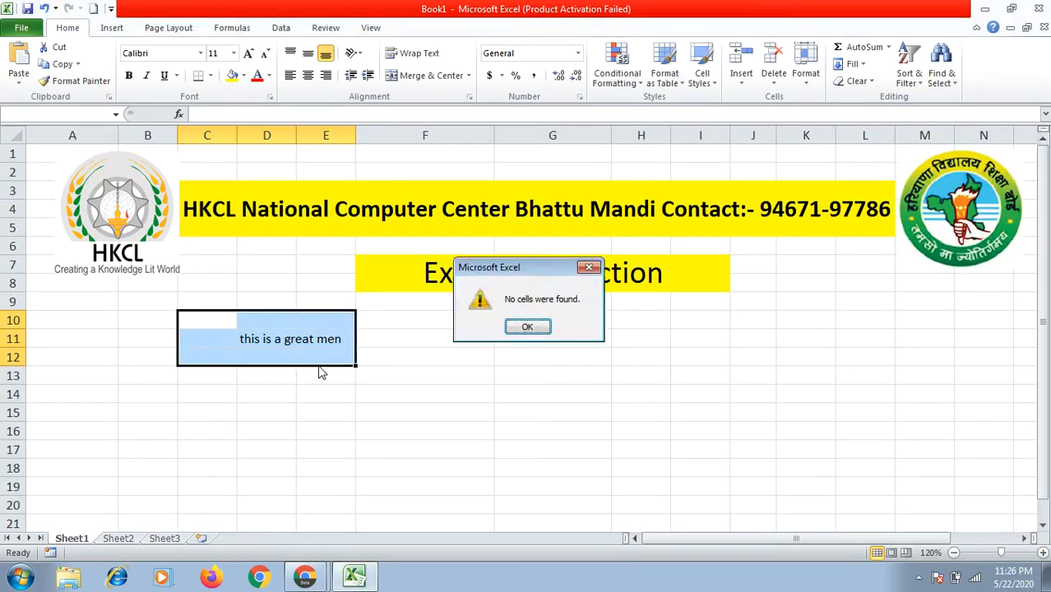
pyautogui.click(527, 326)
# Move the sentence from cell D11 to C13, and from there to E11
pyautogui.click(234, 341)
pyautogui.click(244, 338)
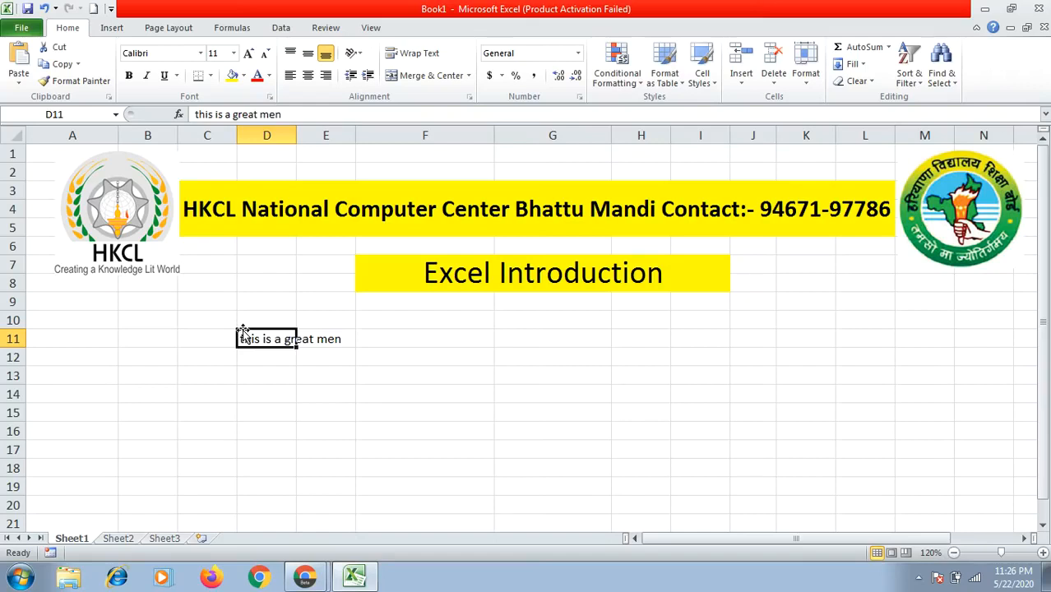
pyautogui.moveTo(241, 329); pyautogui.dragTo(204, 374)
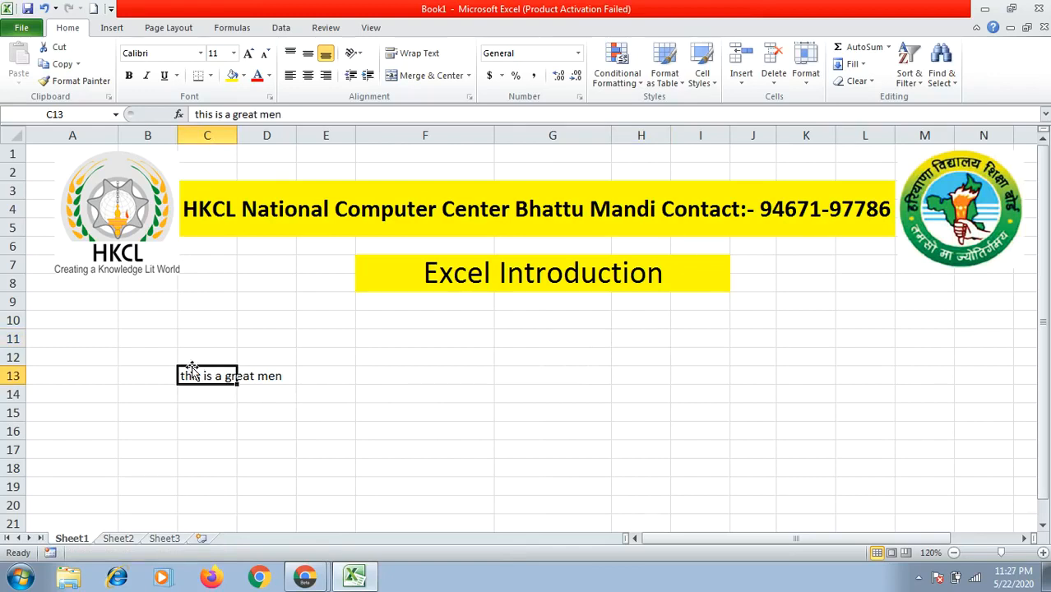
pyautogui.moveTo(197, 368); pyautogui.dragTo(324, 350)
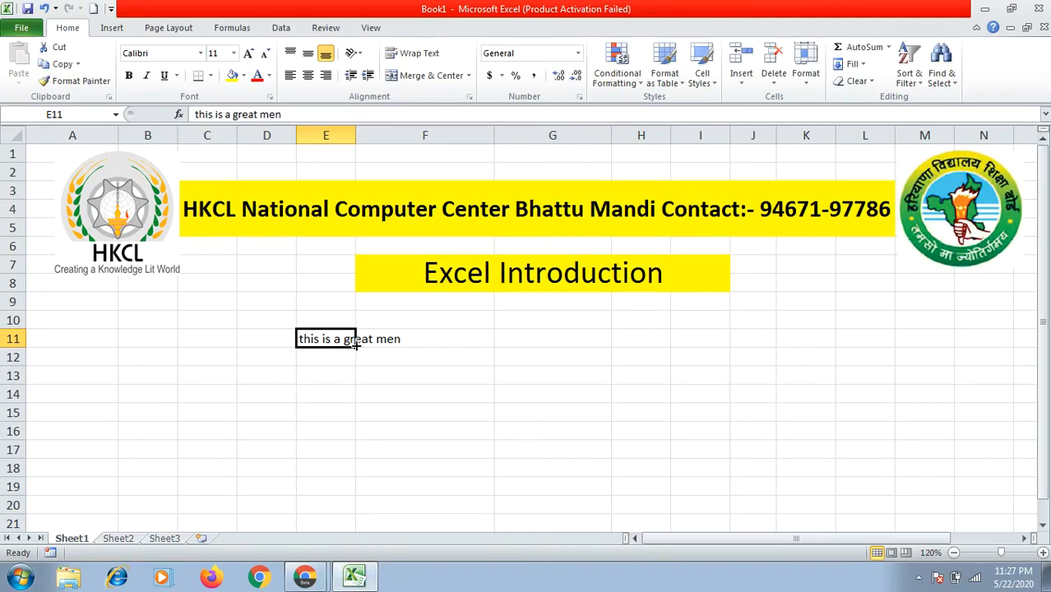
# Fill the sentence from E11 down to E16, and delete the contents of E11:E16
pyautogui.moveTo(356, 345); pyautogui.dragTo(365, 447)
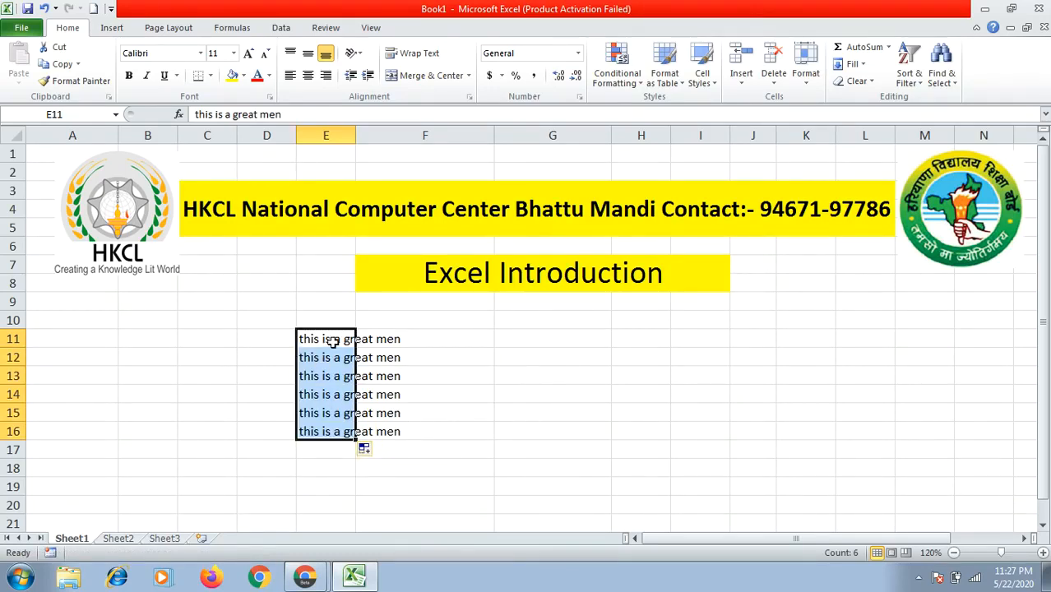
pyautogui.click(358, 479)
pyautogui.moveTo(322, 342); pyautogui.dragTo(375, 439)
pyautogui.click(219, 319)
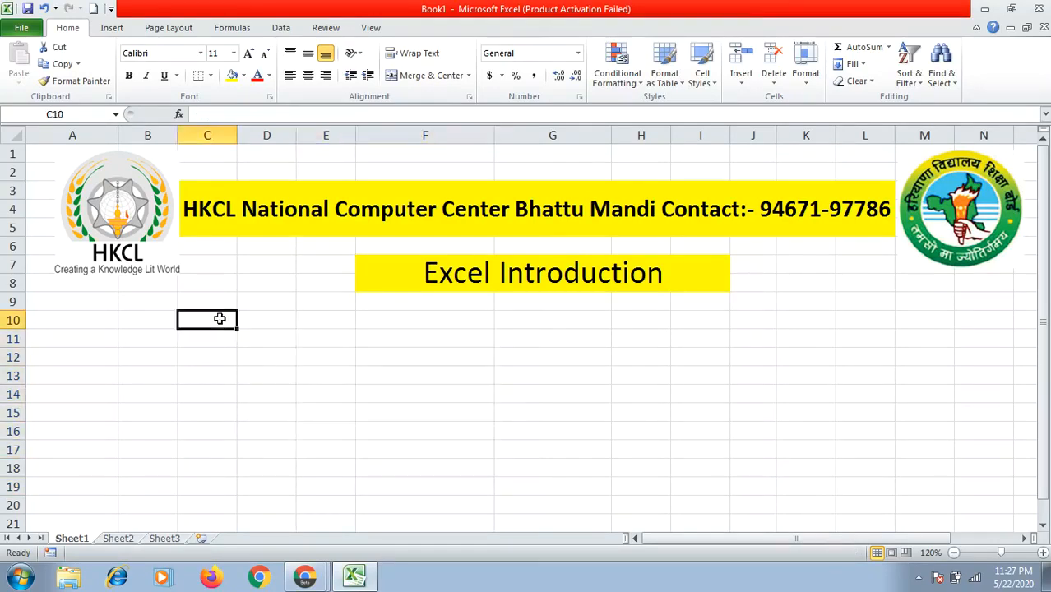
# Enter 1 in C10 and 2 in C11, and extend the number series down to C19
pyautogui.click(325, 334)
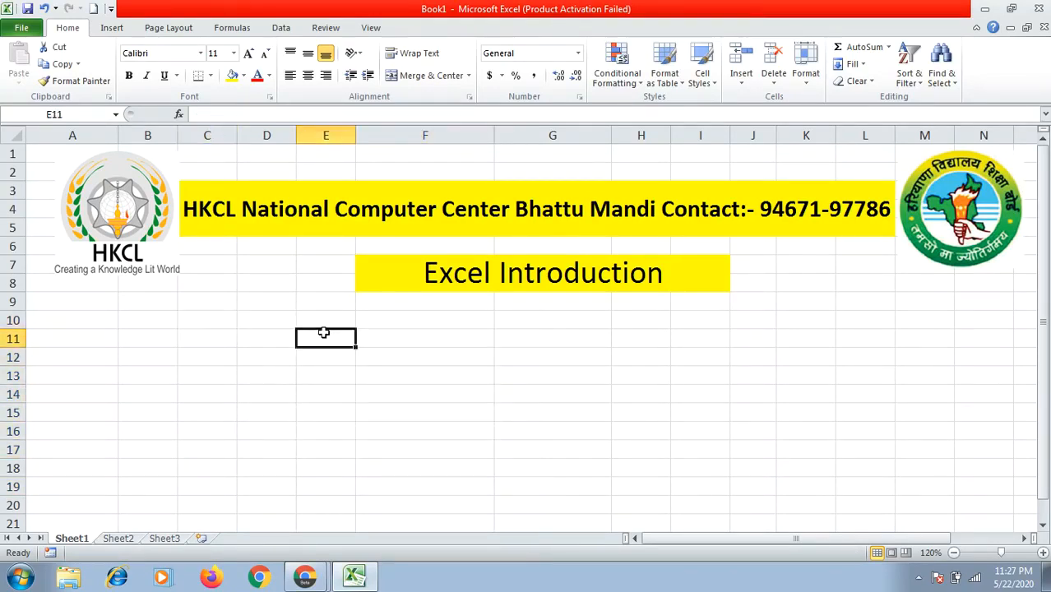
pyautogui.click(210, 320)
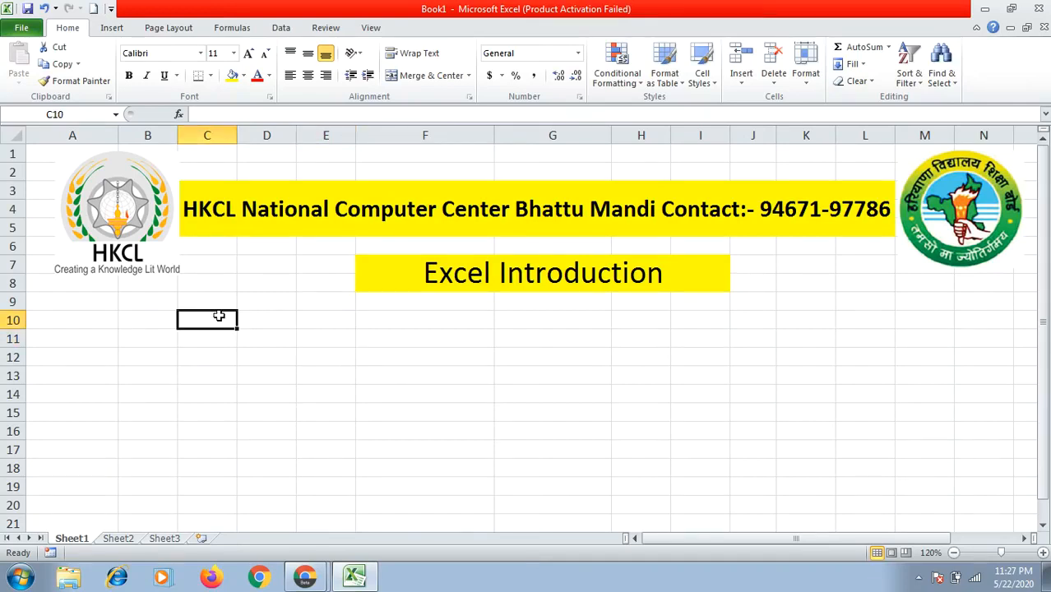
pyautogui.write('1')
pyautogui.press('Return')
pyautogui.write('2')
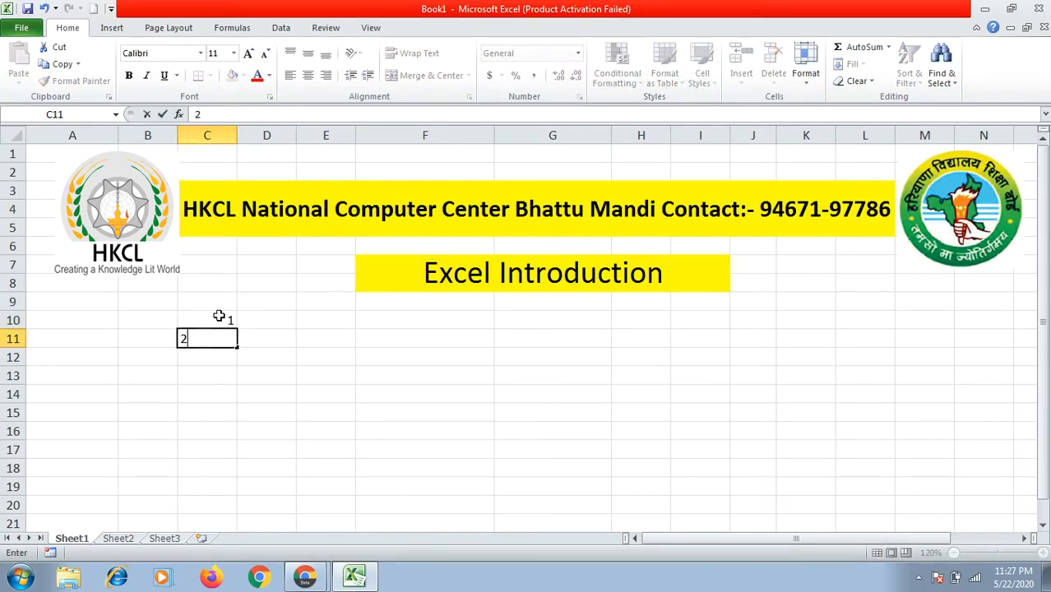
pyautogui.click(219, 371)
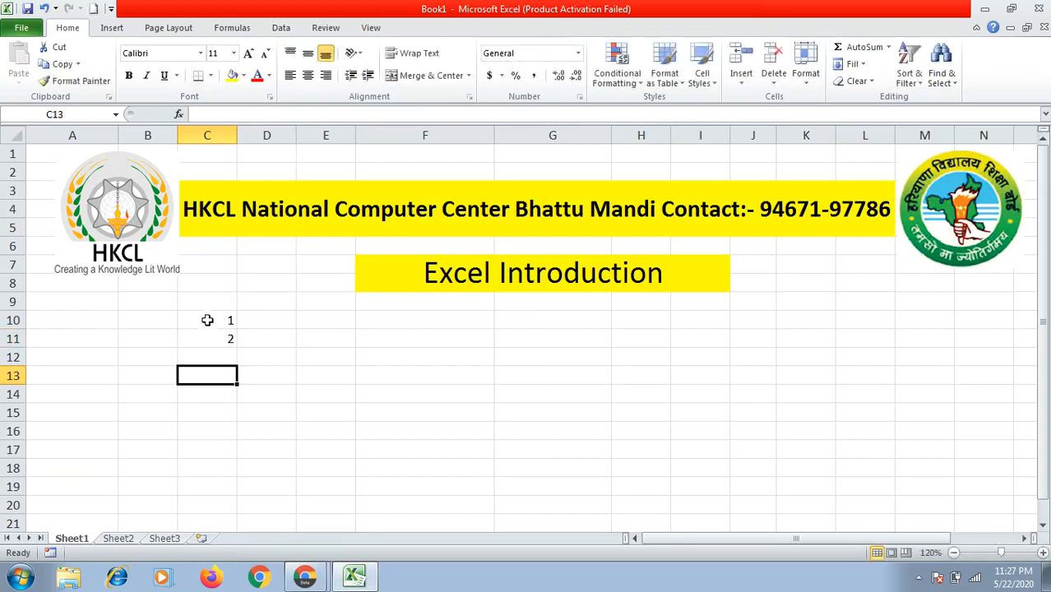
pyautogui.moveTo(206, 319); pyautogui.dragTo(212, 336)
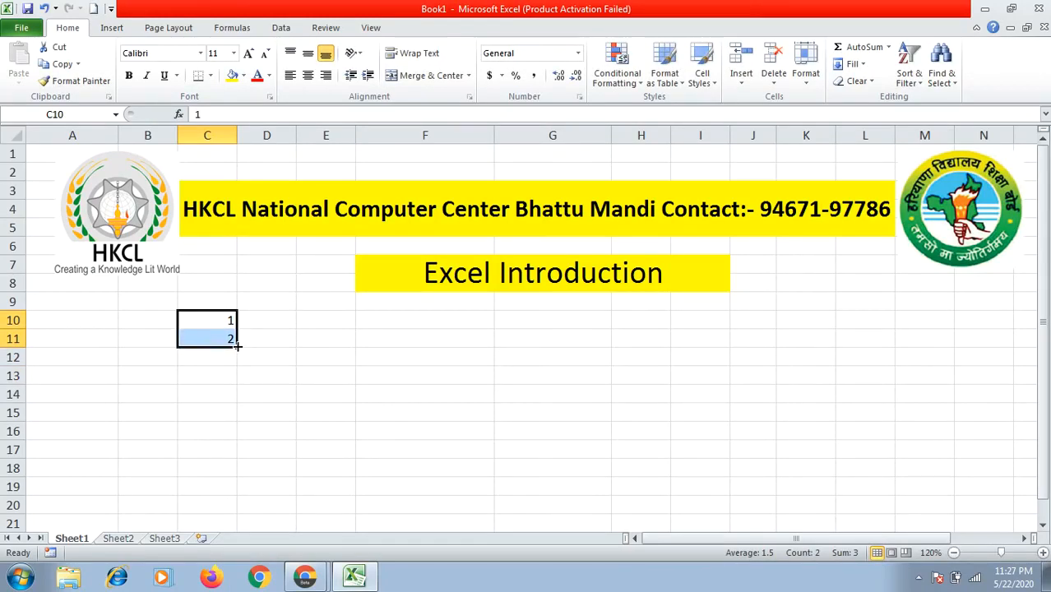
pyautogui.moveTo(237, 347); pyautogui.dragTo(245, 504)
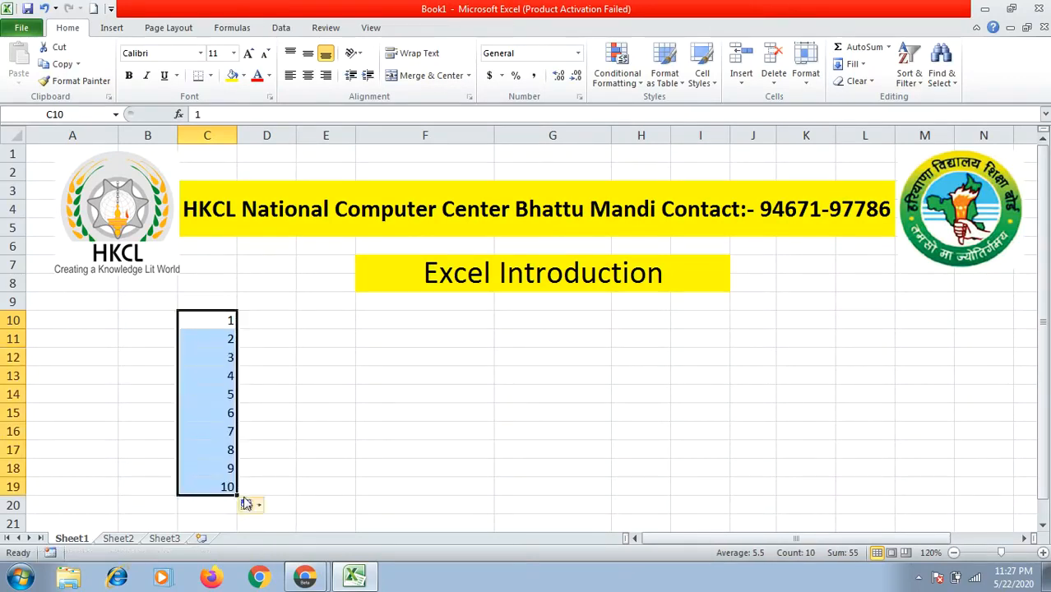
pyautogui.click(277, 465)
# Enter 3 in D10 and 6 in D11, and extend the multiples of 3 down to D19
pyautogui.click(265, 324)
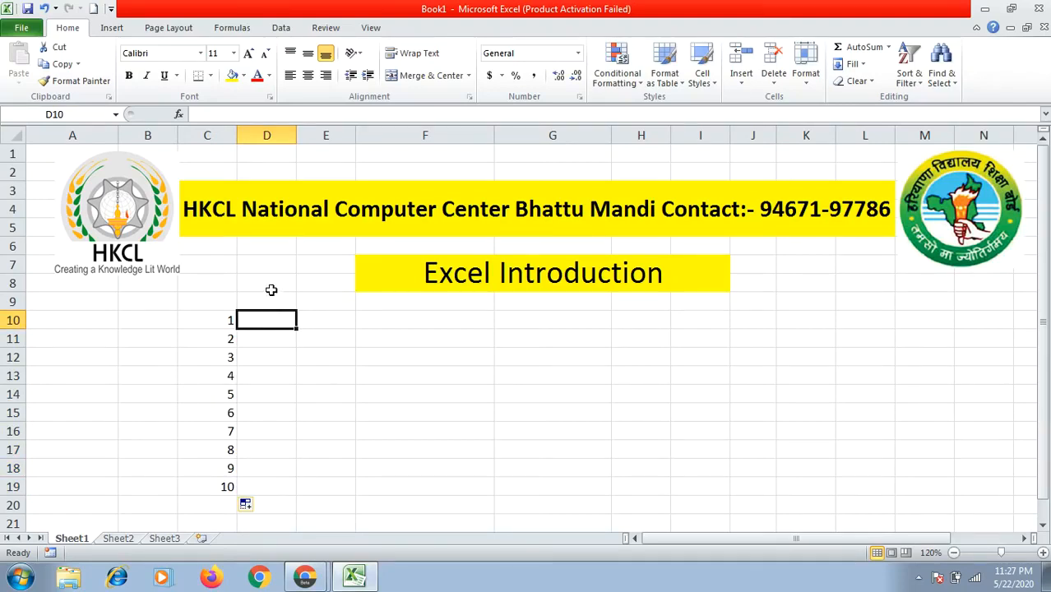
pyautogui.write('3')
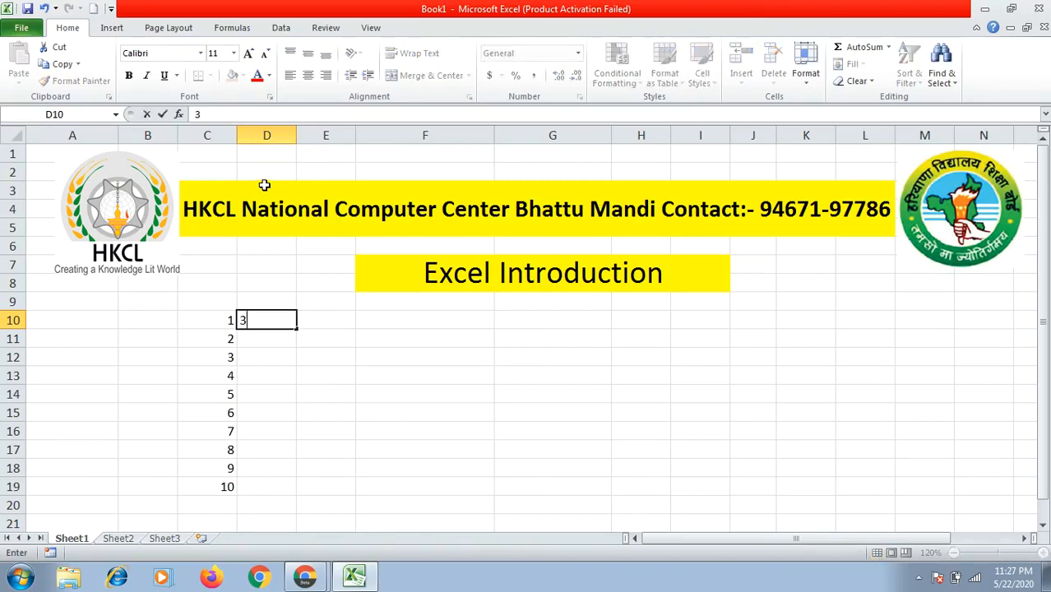
pyautogui.press('Return')
pyautogui.press('Return')
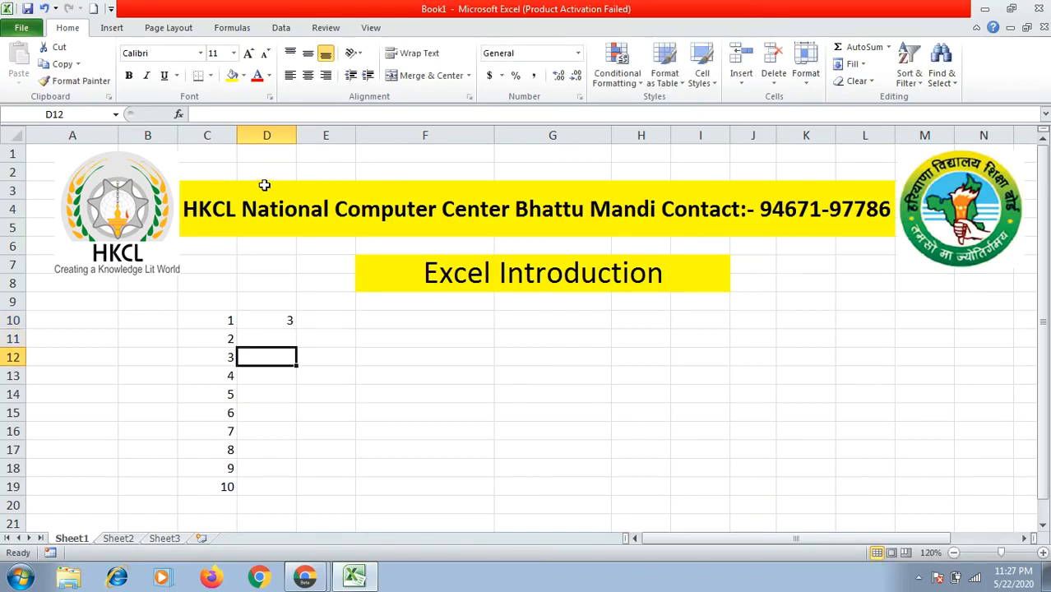
pyautogui.press('Up')
pyautogui.write('6')
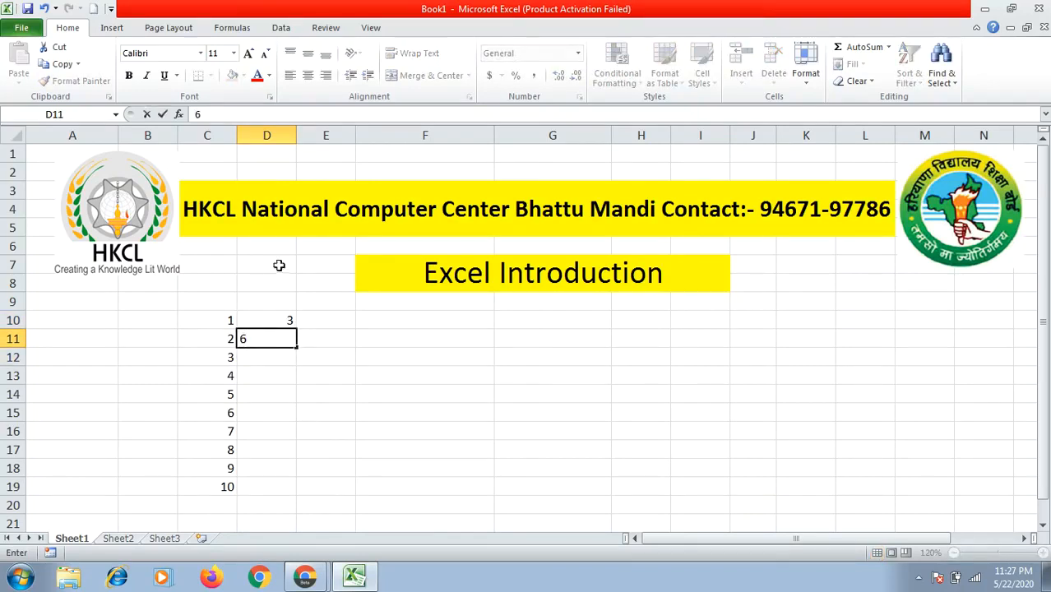
pyautogui.moveTo(325, 394); pyautogui.dragTo(316, 375)
pyautogui.click(280, 319)
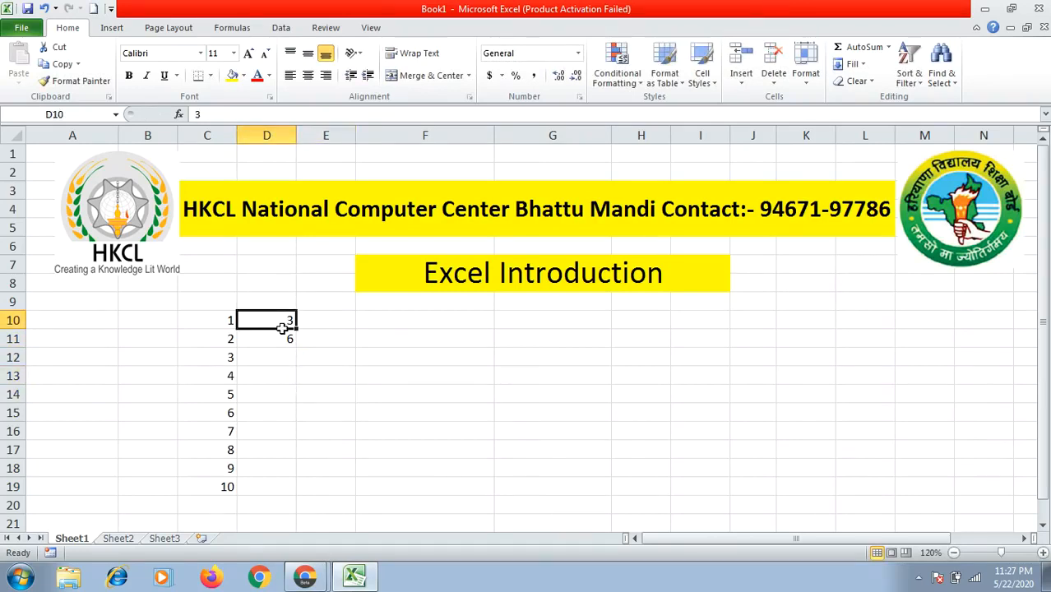
pyautogui.moveTo(282, 328); pyautogui.dragTo(300, 497)
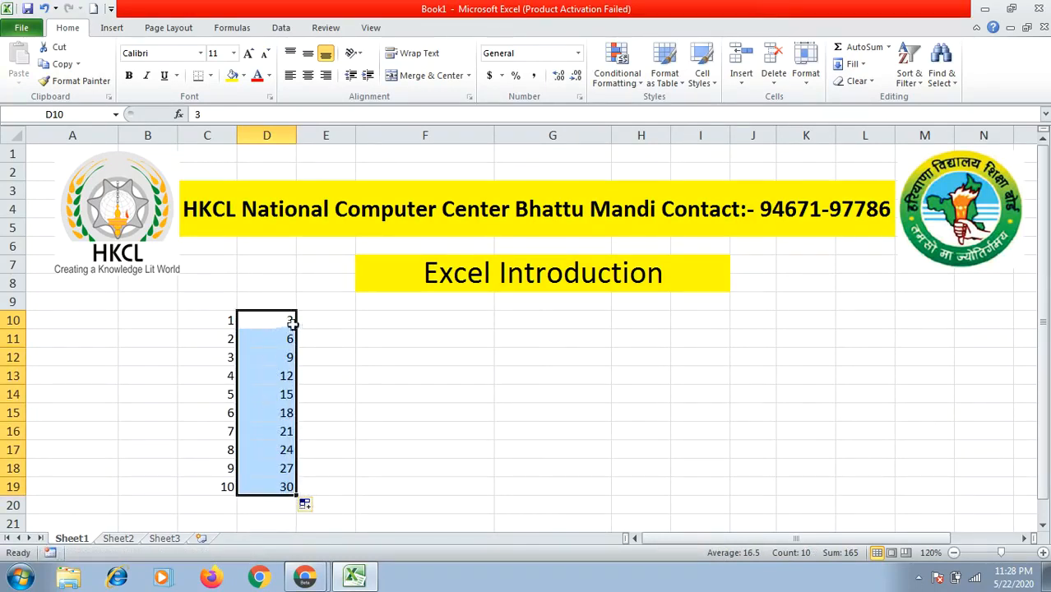
pyautogui.click(341, 303)
# Enter 12 in E10 and 24 in E11, and auto-fill the series down to E19
pyautogui.click(345, 317)
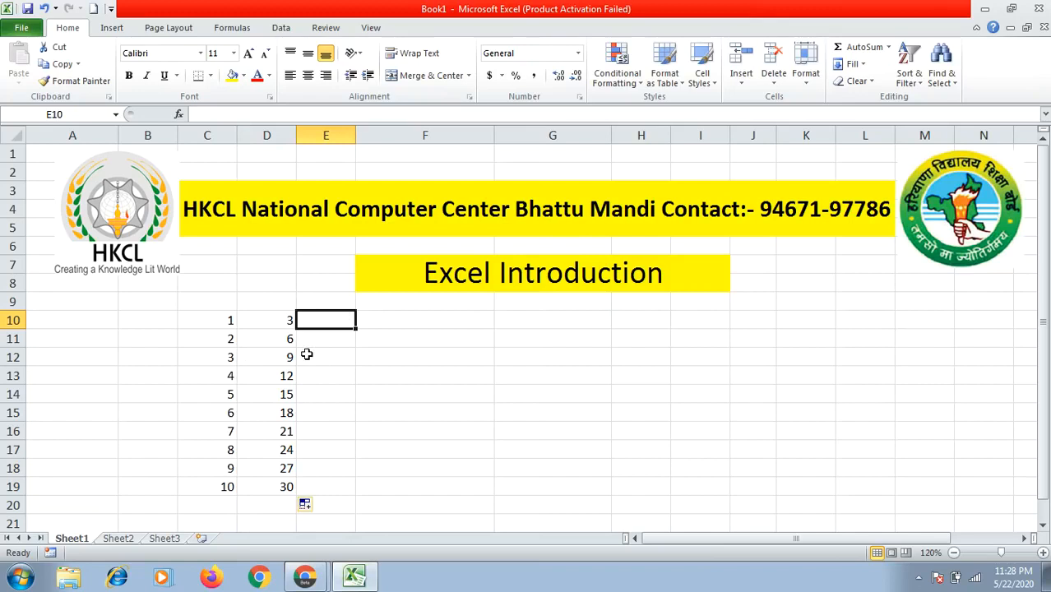
pyautogui.write('12')
pyautogui.press('Return')
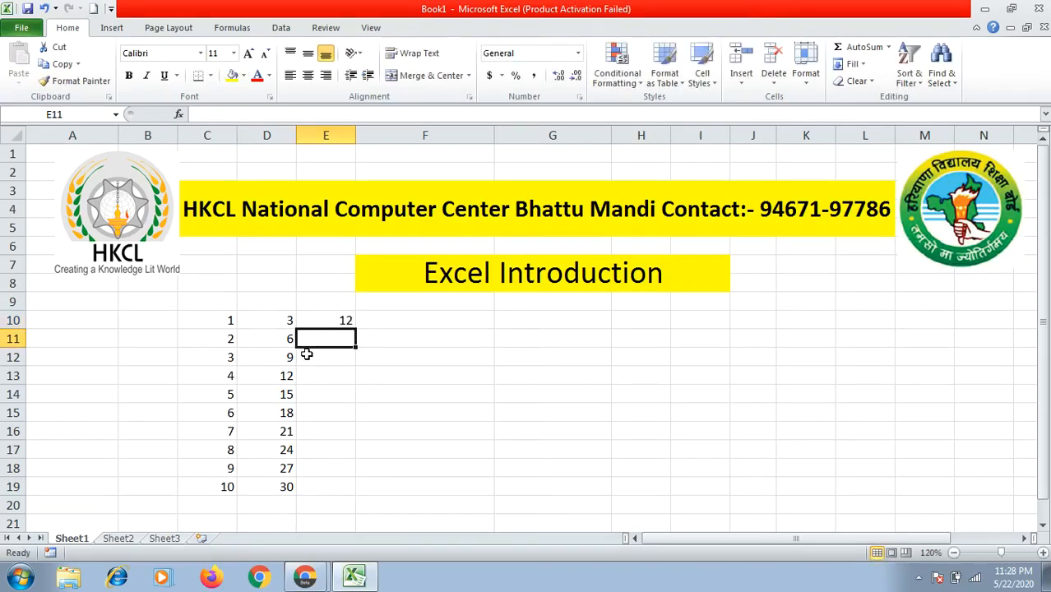
pyautogui.write('24')
pyautogui.click(314, 431)
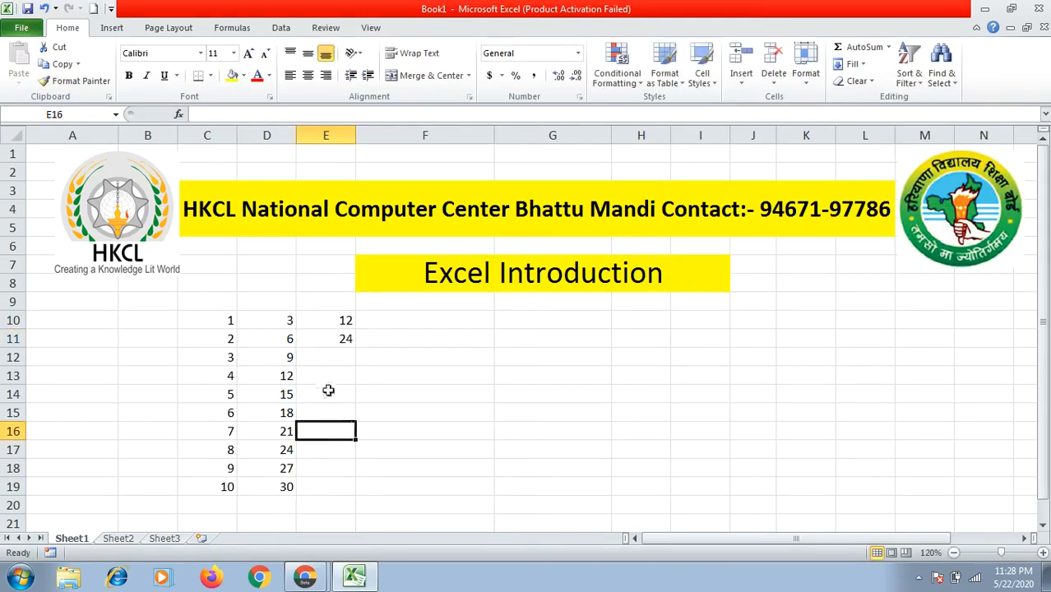
pyautogui.moveTo(343, 317); pyautogui.dragTo(347, 341)
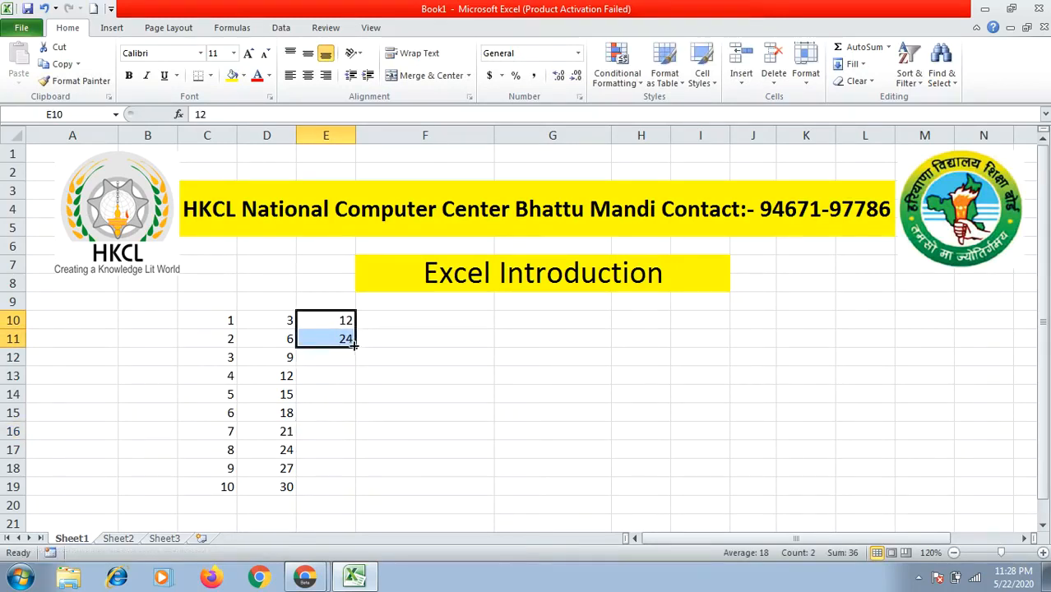
pyautogui.doubleClick(354, 346)
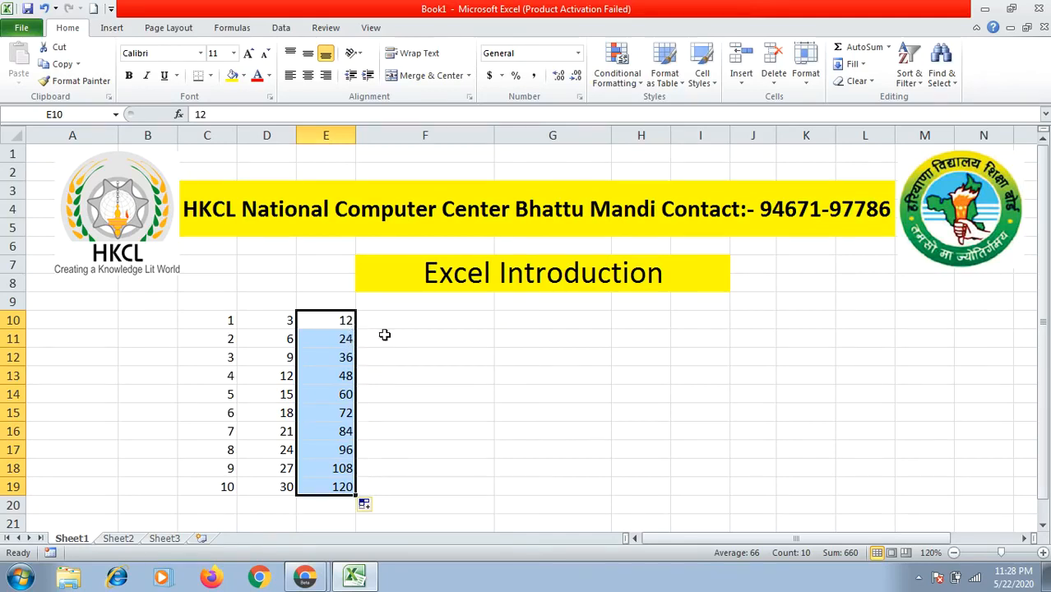
# Enter 4 in F10 and 8 in F11, and auto-fill the series down to F19
pyautogui.click(388, 313)
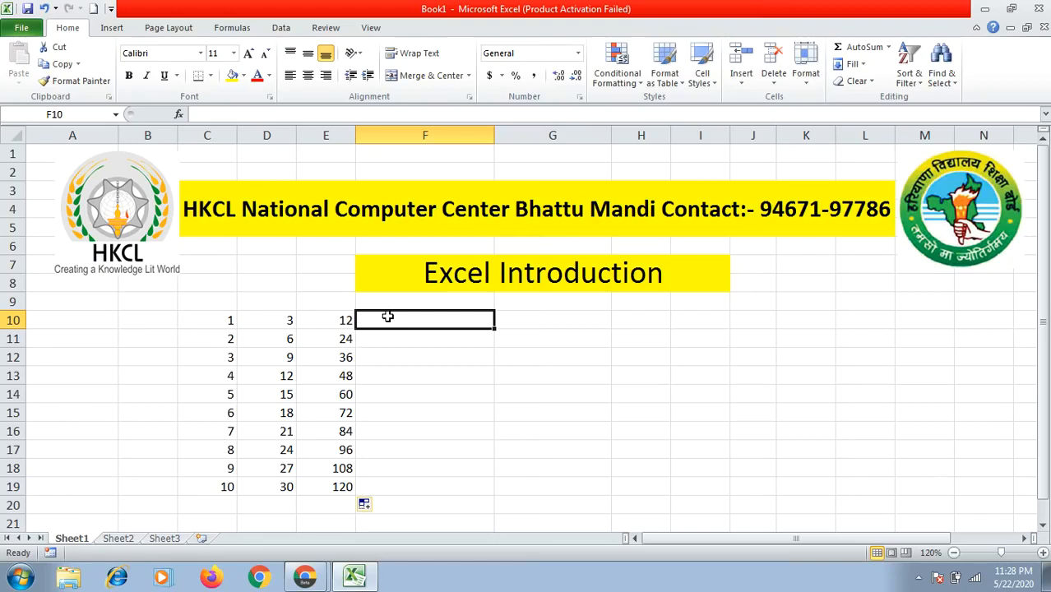
pyautogui.write('4')
pyautogui.press('Return')
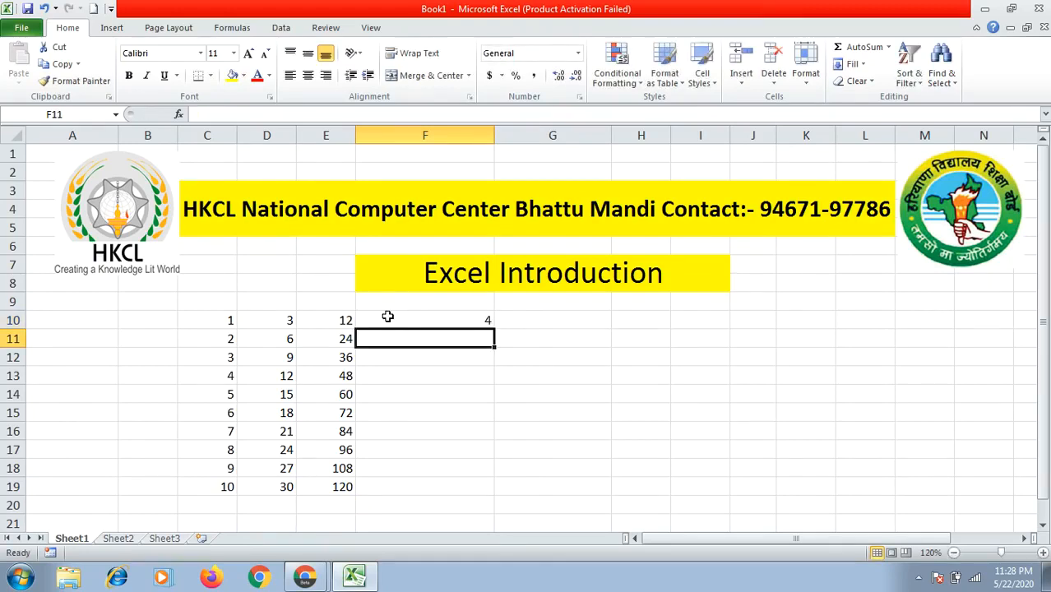
pyautogui.write('8')
pyautogui.click(458, 372)
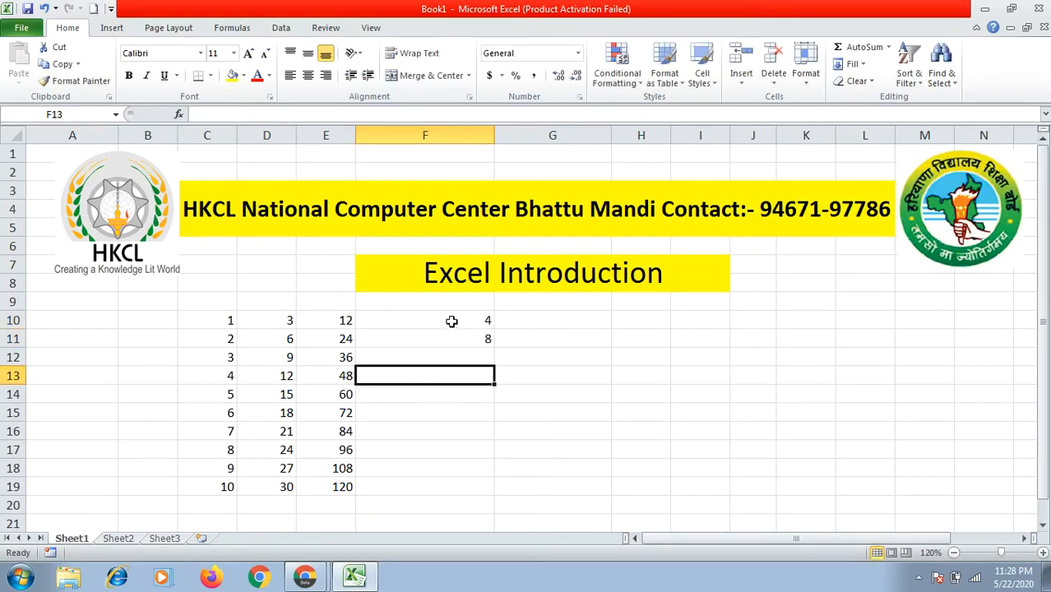
pyautogui.moveTo(453, 320); pyautogui.dragTo(452, 344)
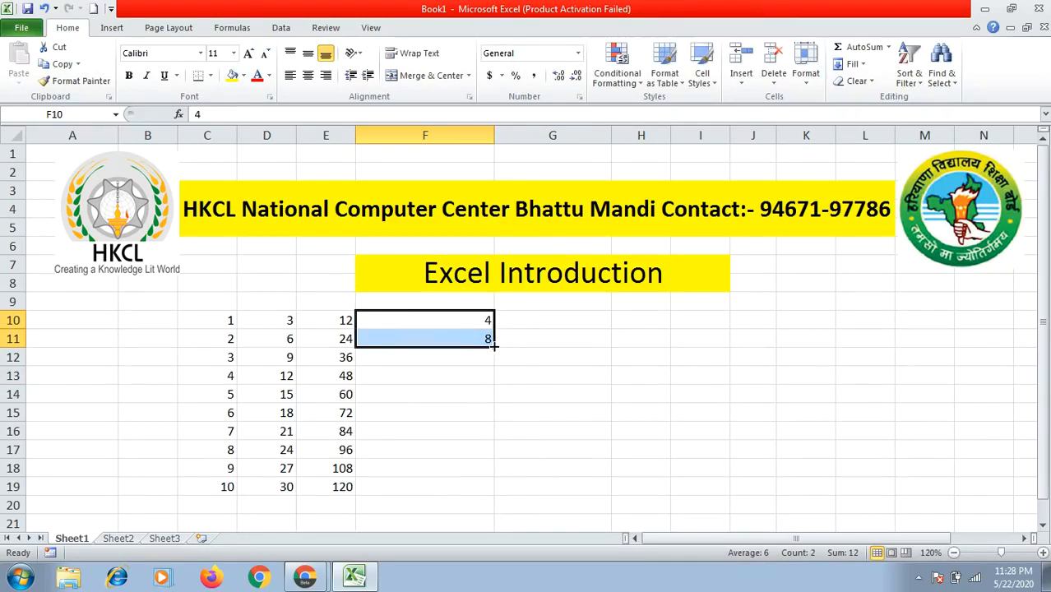
pyautogui.doubleClick(493, 346)
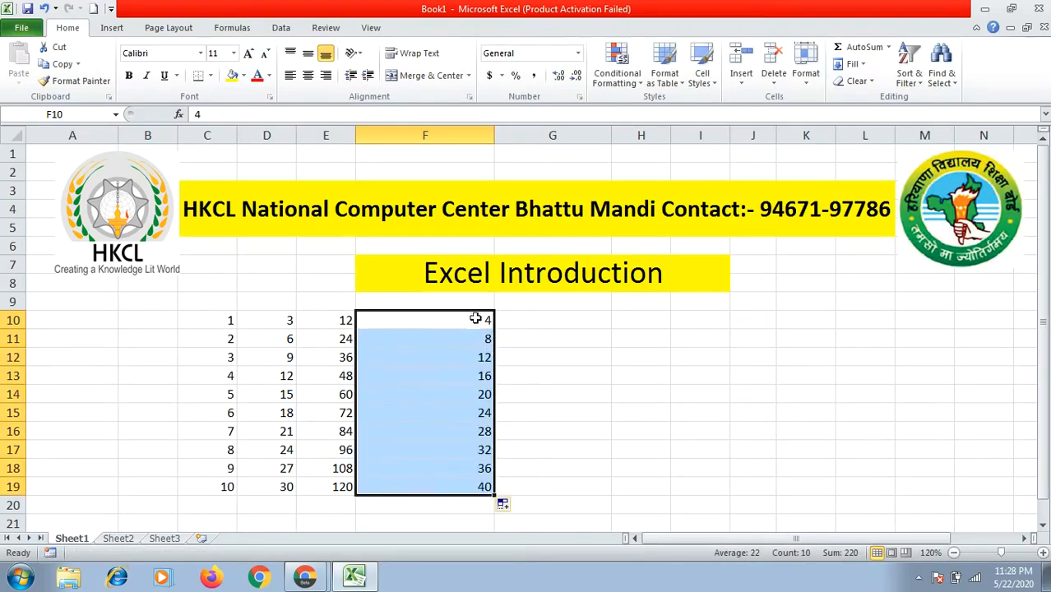
# Enter sunday in G10 and sun in H10
pyautogui.click(535, 321)
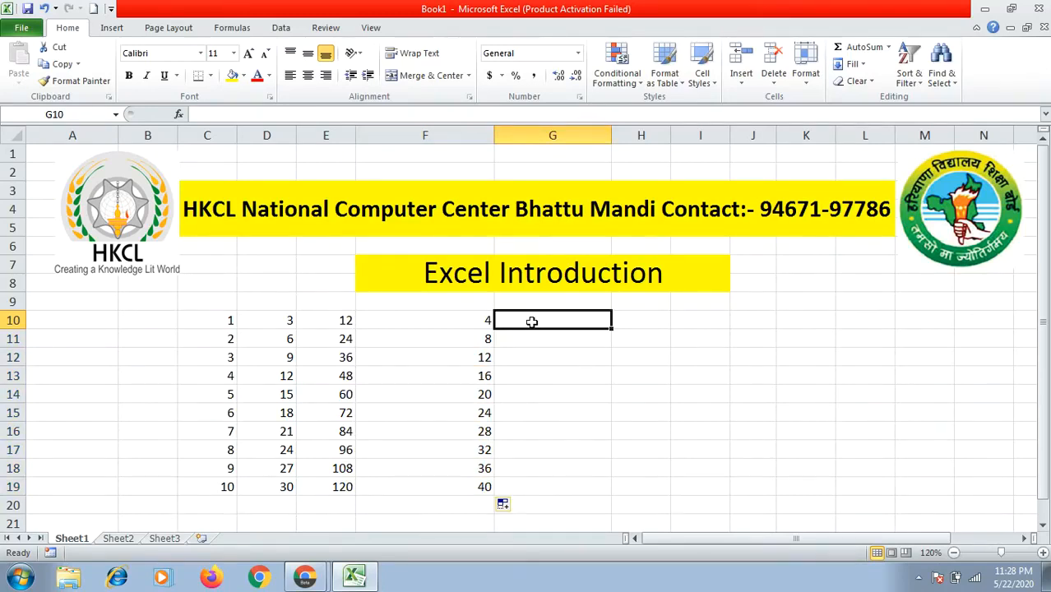
pyautogui.write('sunday')
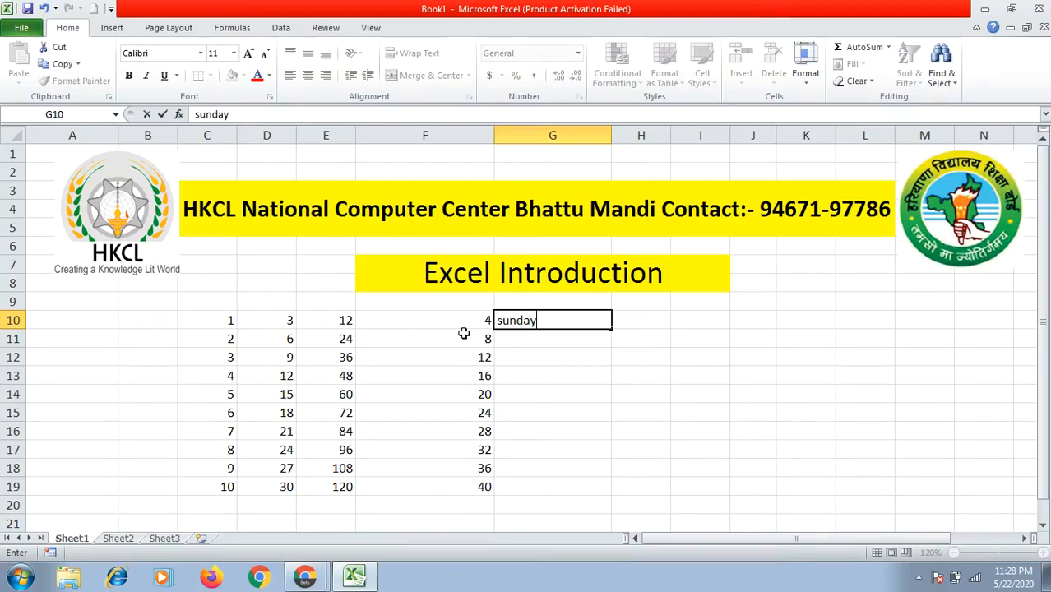
pyautogui.press('Tab')
pyautogui.write('sun')
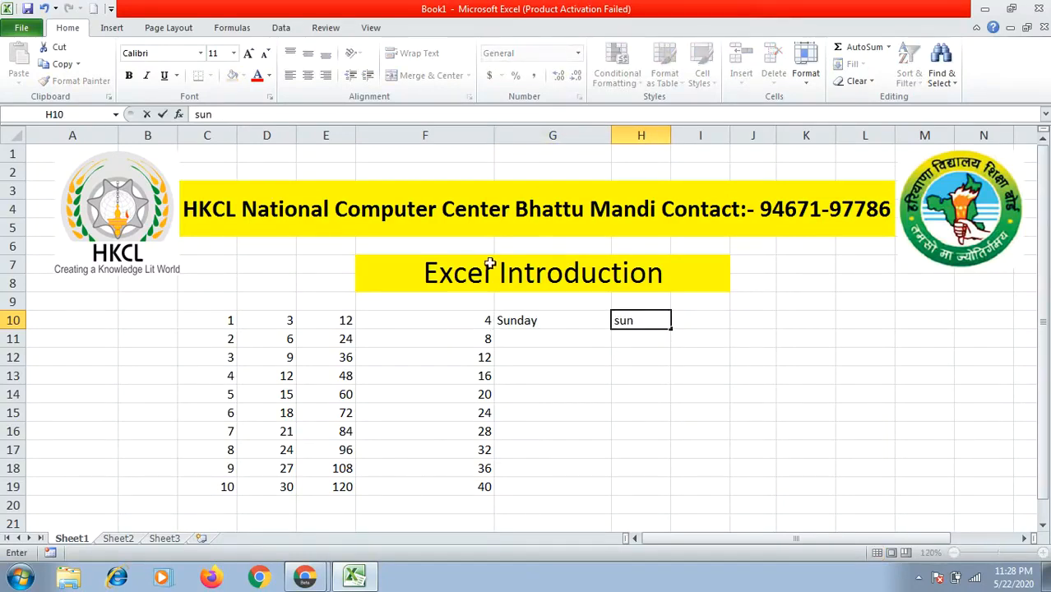
pyautogui.click(552, 354)
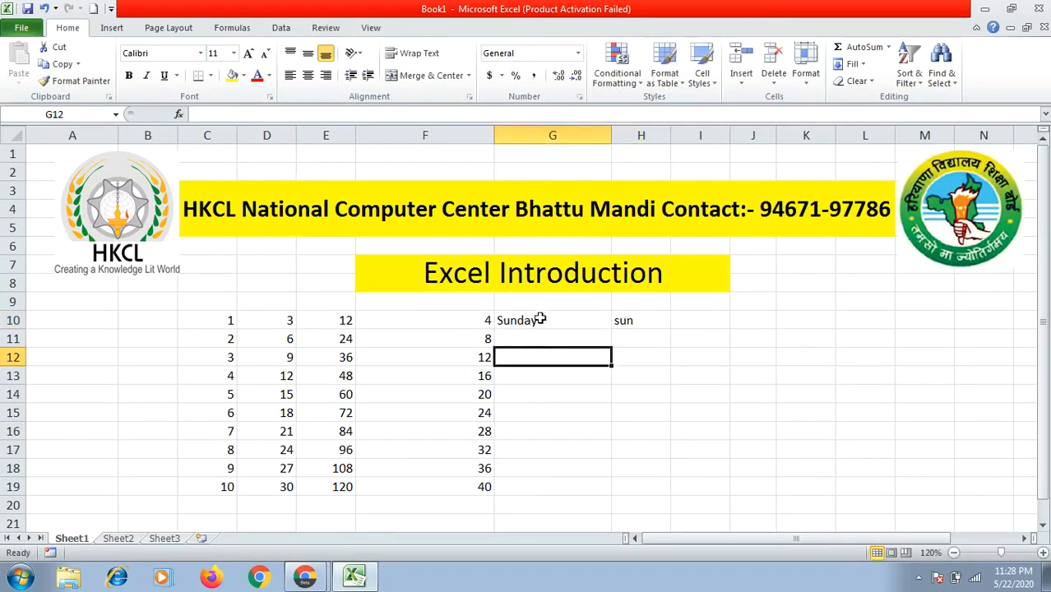
# Auto-fill the full and abbreviated weekday names from G10:H10 down to row 16, ending at Saturday
pyautogui.moveTo(539, 319); pyautogui.dragTo(632, 321)
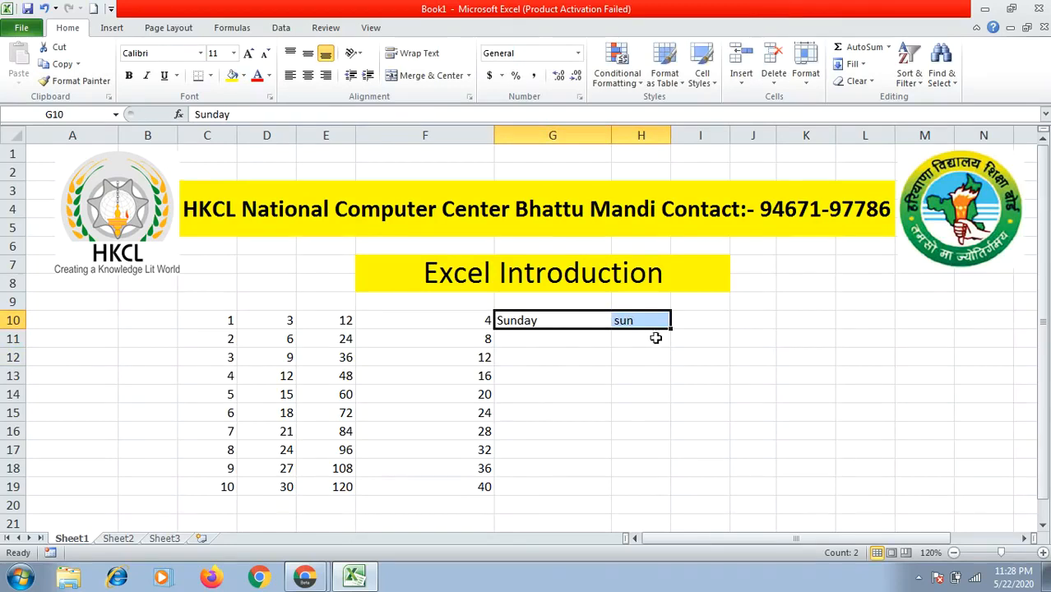
pyautogui.doubleClick(672, 328)
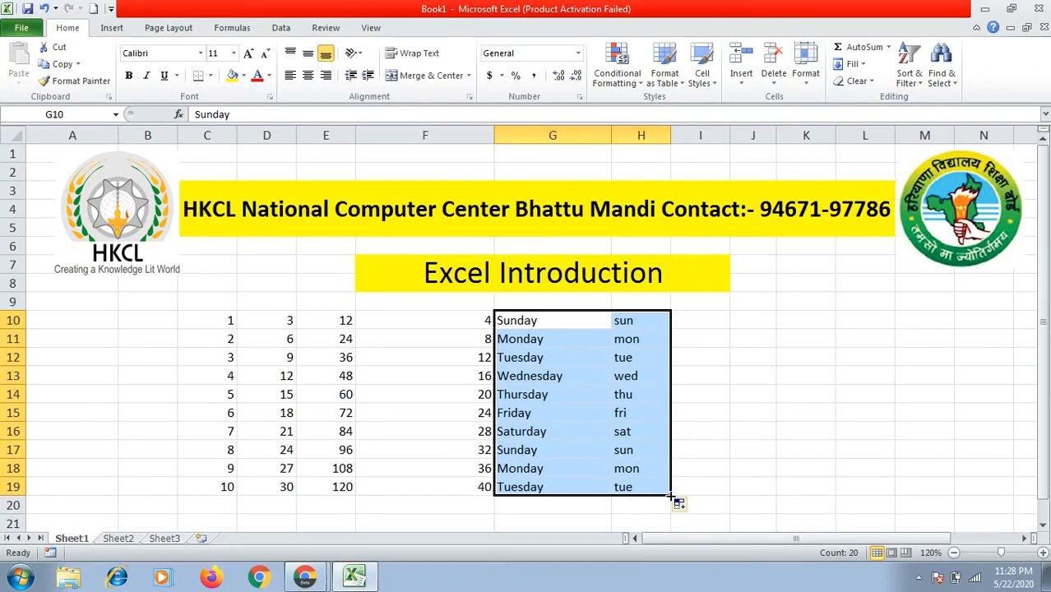
pyautogui.moveTo(671, 493); pyautogui.dragTo(668, 444)
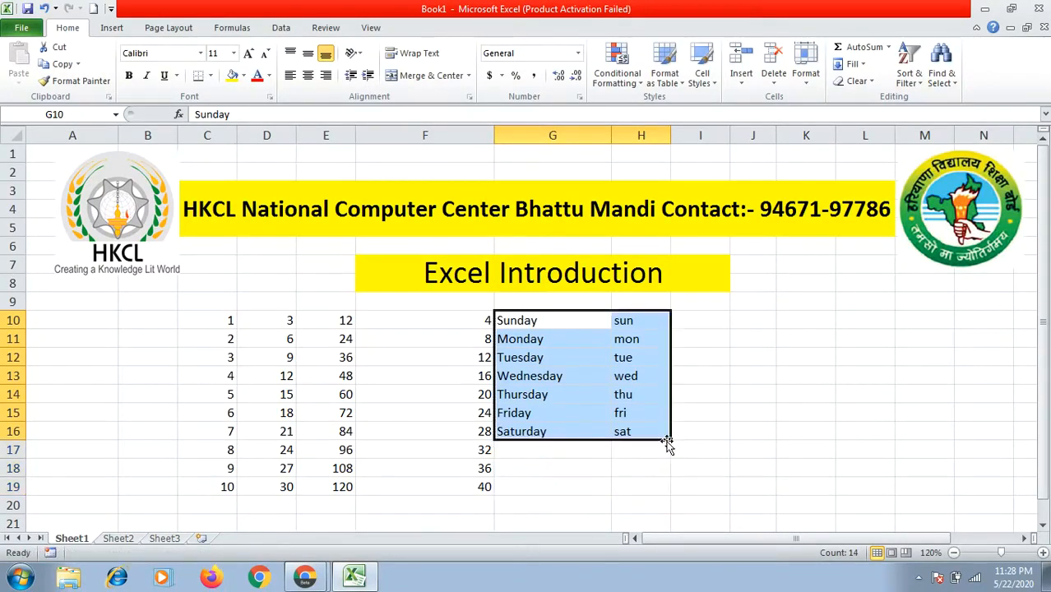
pyautogui.click(643, 463)
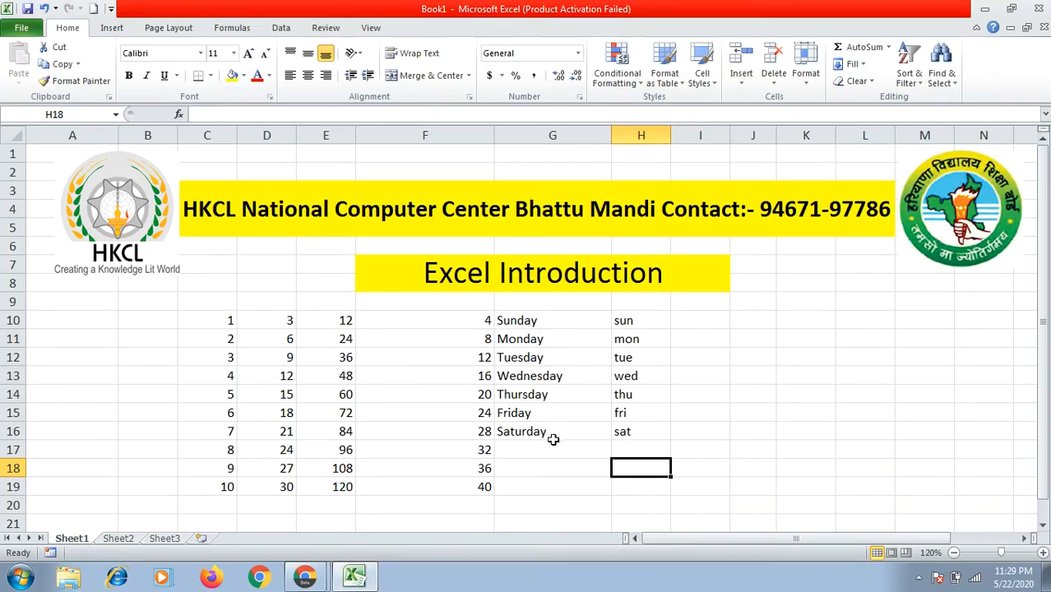
# AutoFit column G to the width of its longest weekday name
pyautogui.click(574, 377)
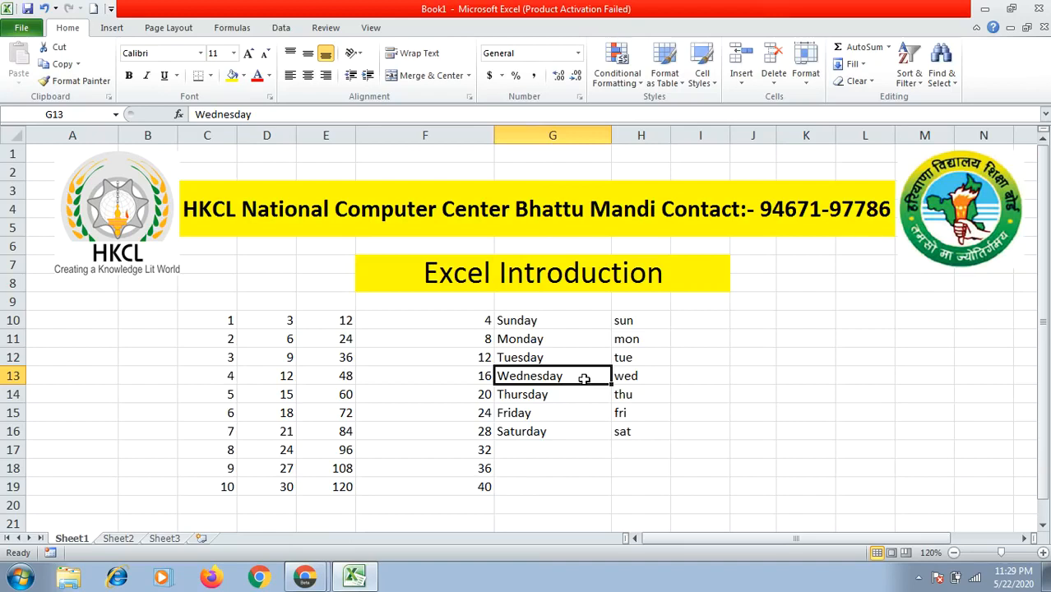
pyautogui.doubleClick(610, 132)
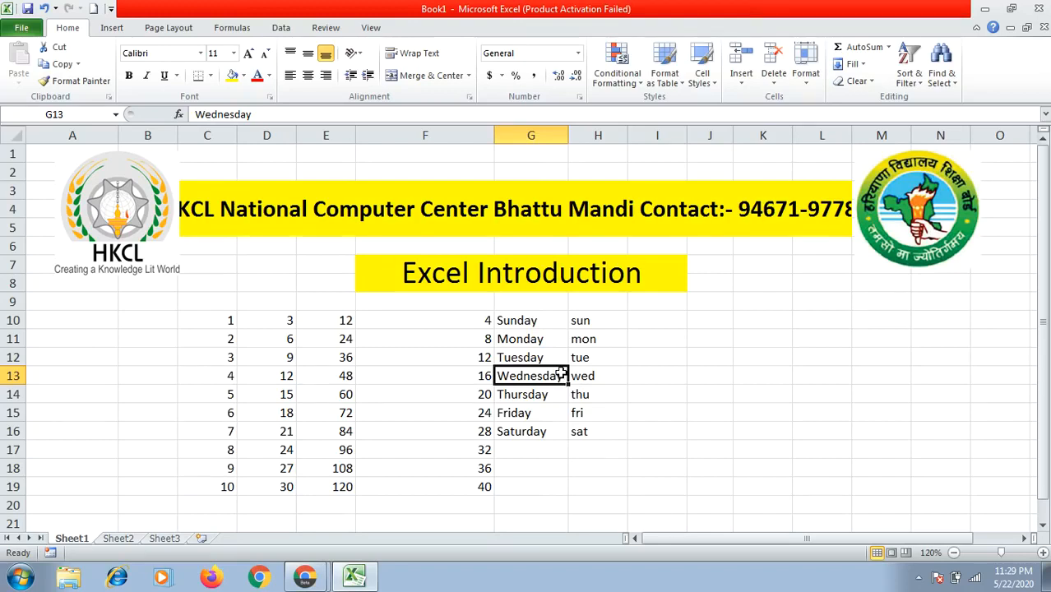
# Enter "this is a smart boy" in J10 and AutoFit column J to the text
pyautogui.click(721, 320)
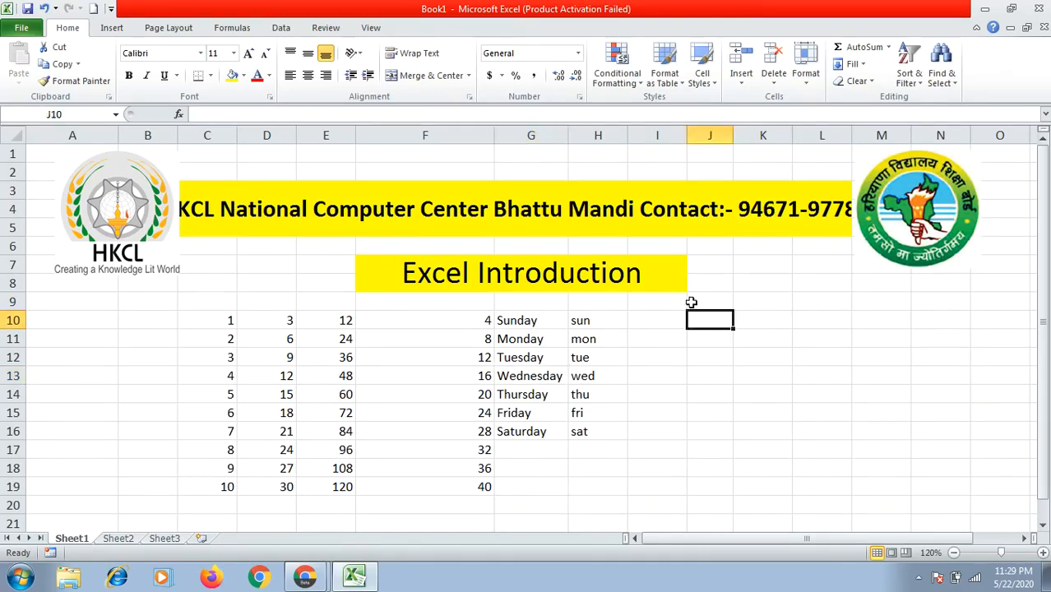
pyautogui.write('this is a')
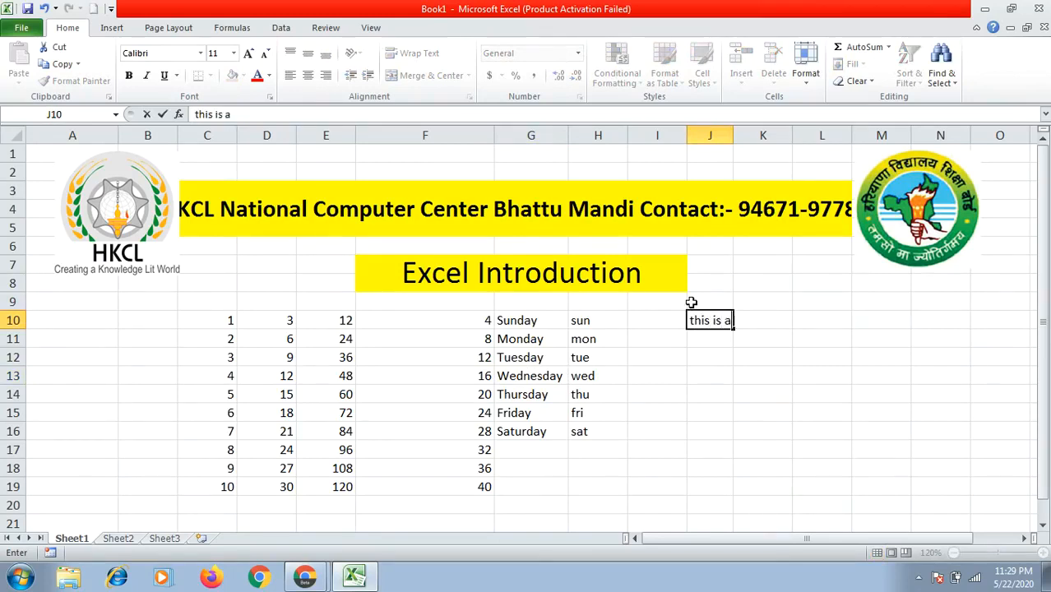
pyautogui.write(' smart boy')
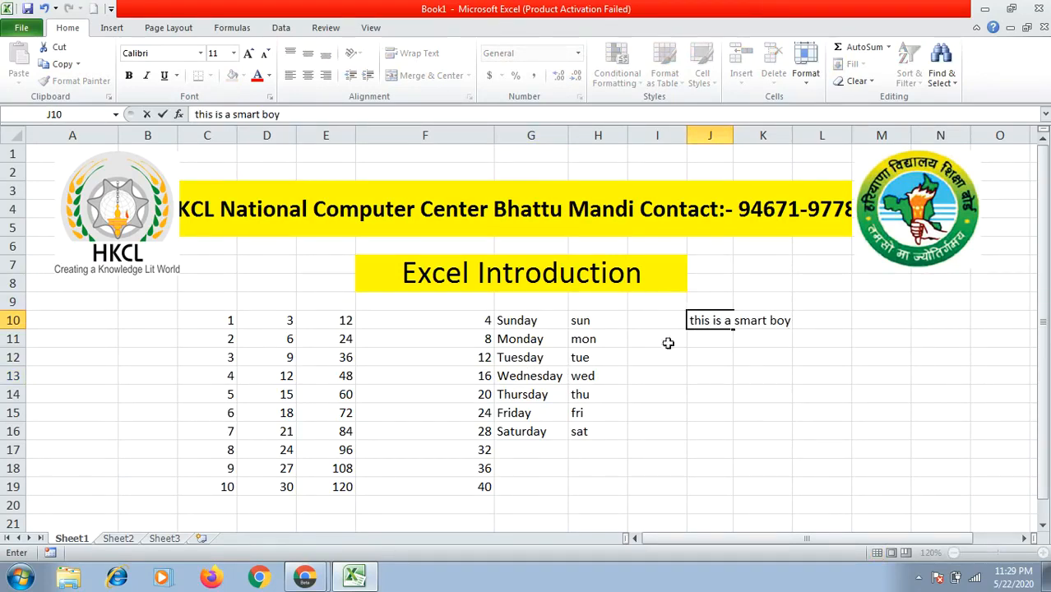
pyautogui.click(702, 382)
pyautogui.click(707, 319)
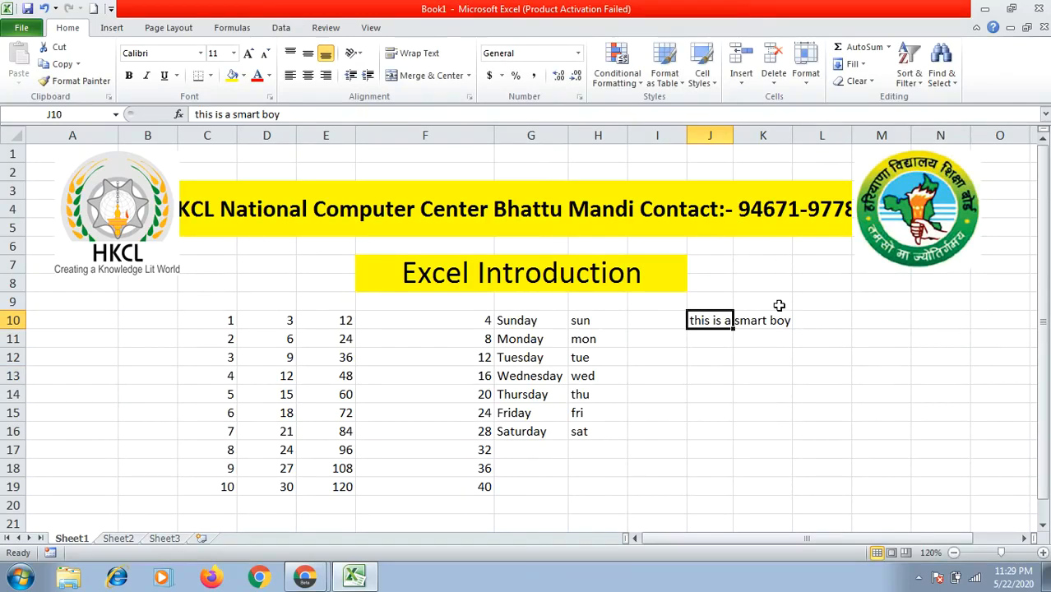
pyautogui.doubleClick(732, 130)
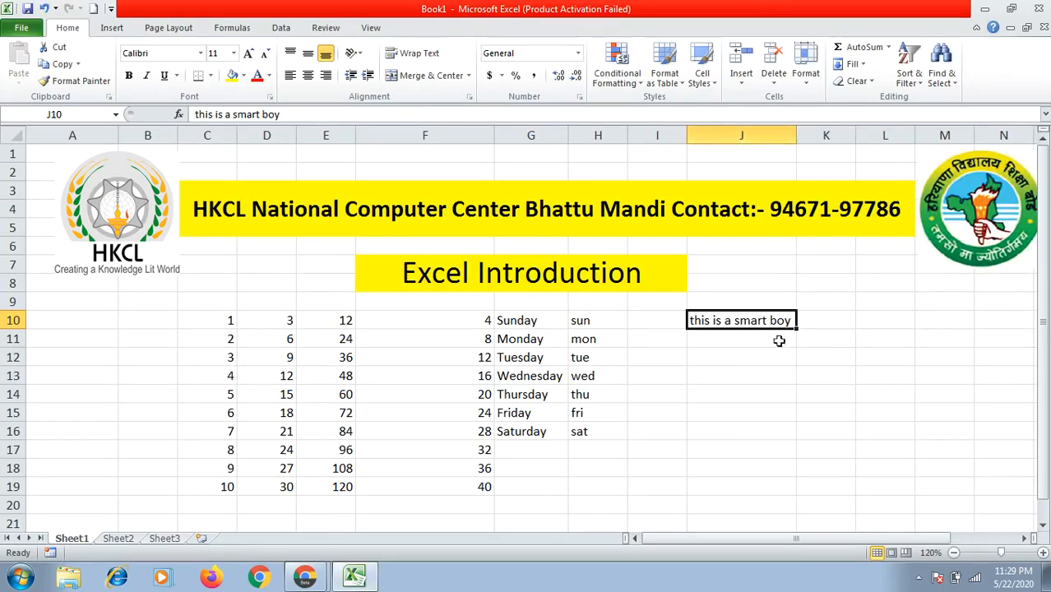
# AutoFit column H to the width of the abbreviated weekday names
pyautogui.click(593, 319)
pyautogui.doubleClick(629, 129)
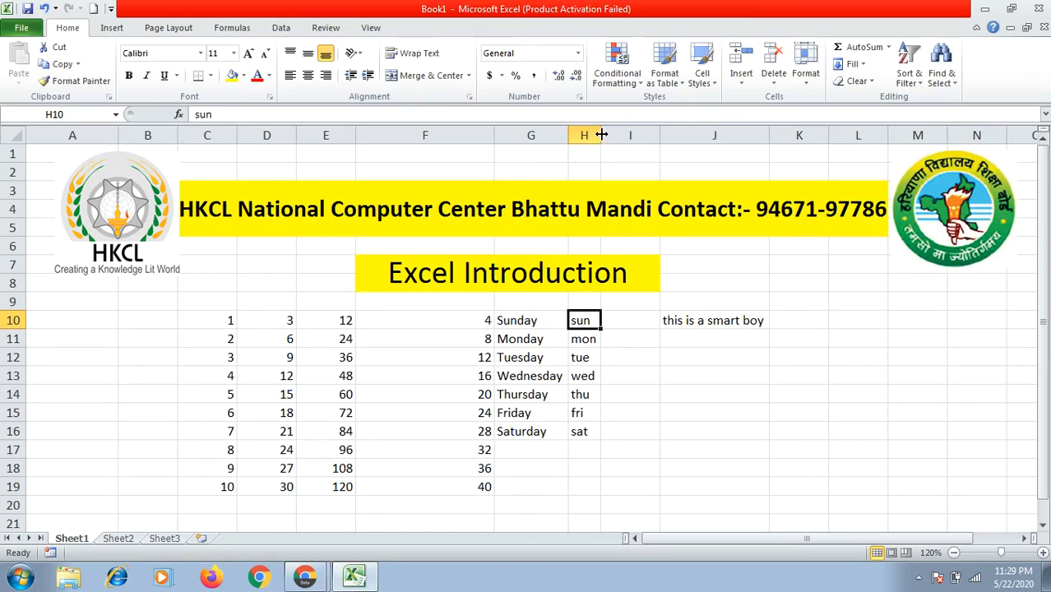
pyautogui.click(753, 400)
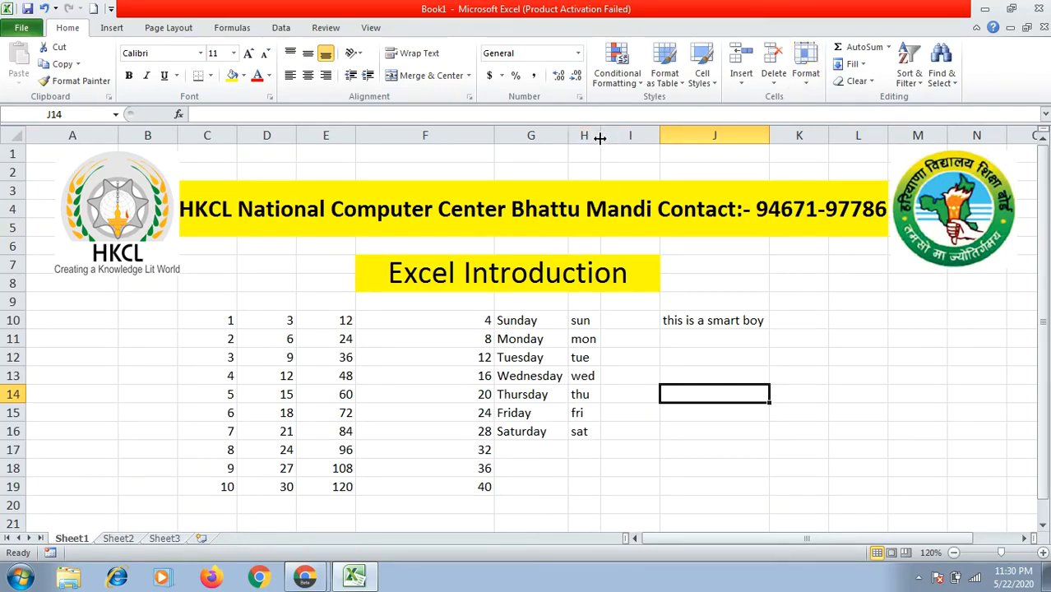
pyautogui.click(715, 353)
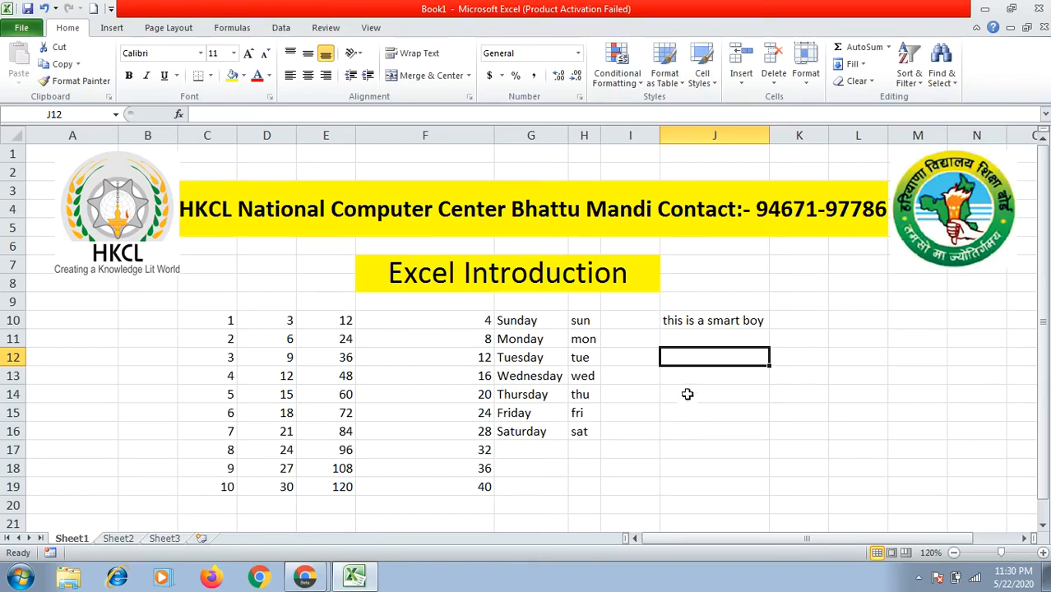
pyautogui.click(705, 377)
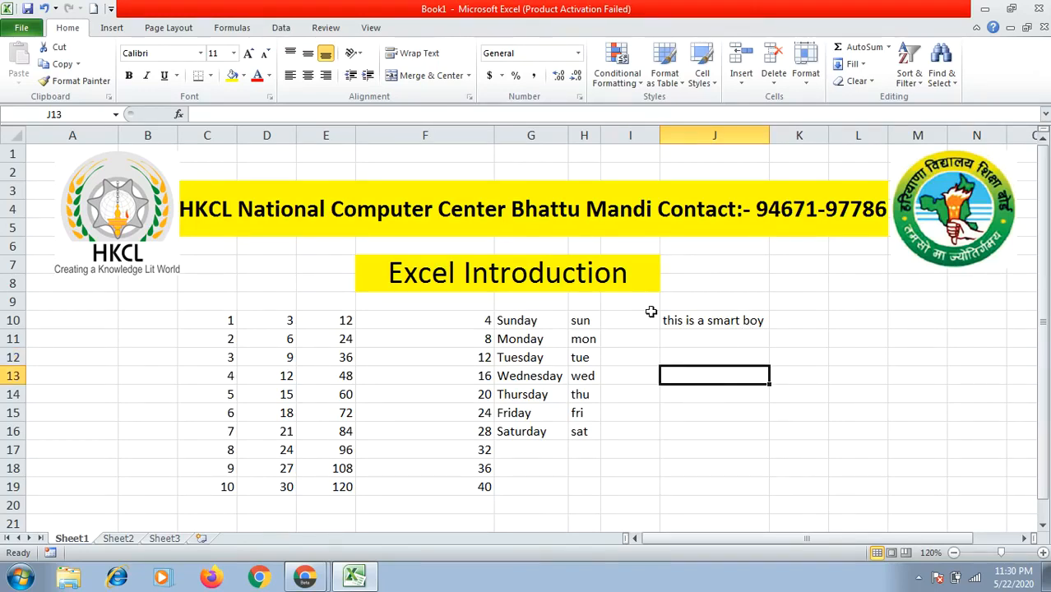
pyautogui.click(709, 415)
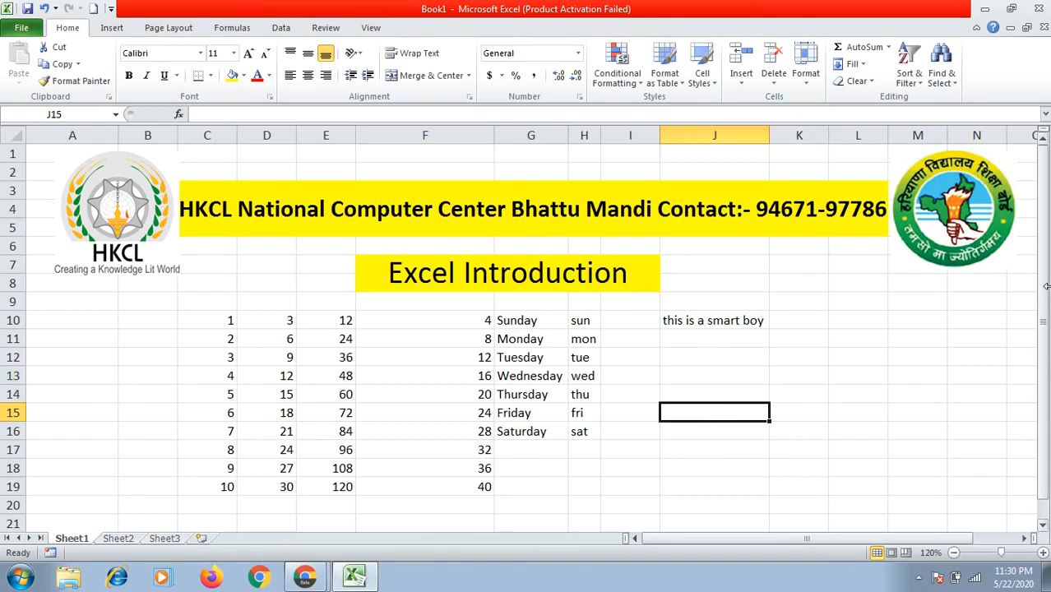
pyautogui.click(682, 375)
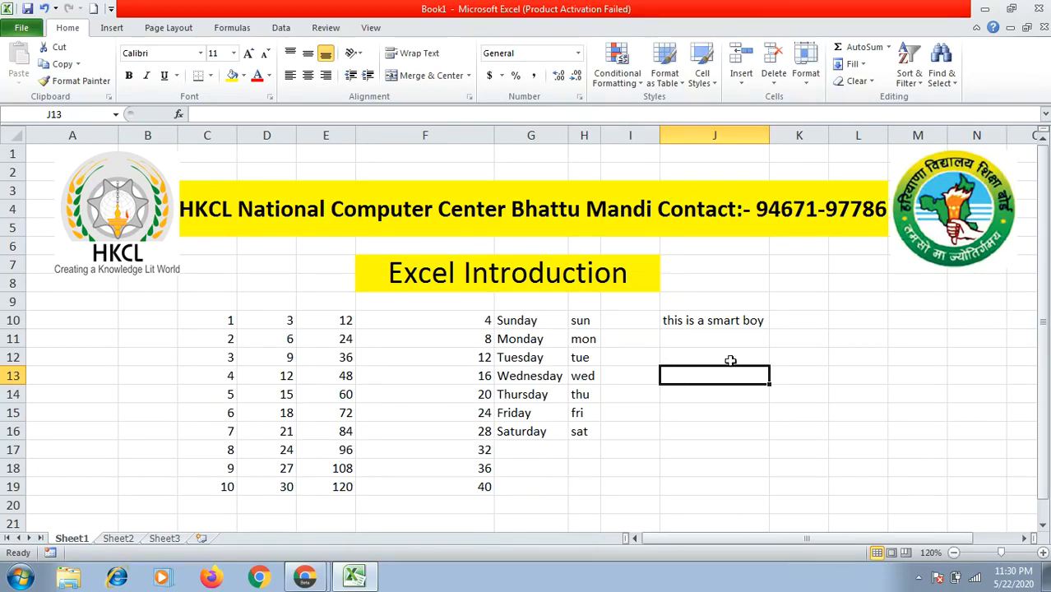
pyautogui.click(716, 322)
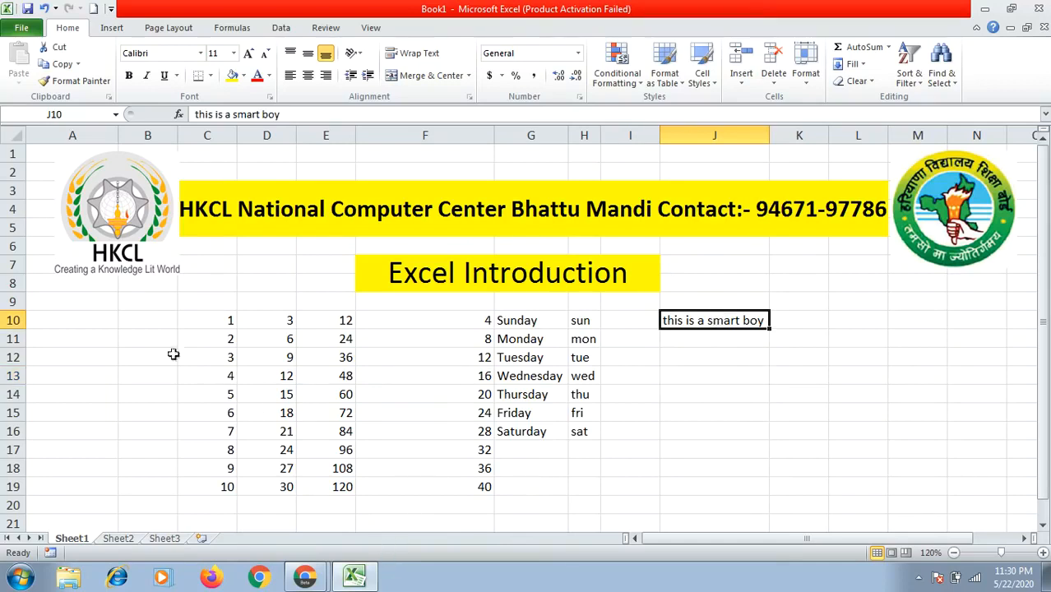
pyautogui.click(140, 337)
pyautogui.click(730, 352)
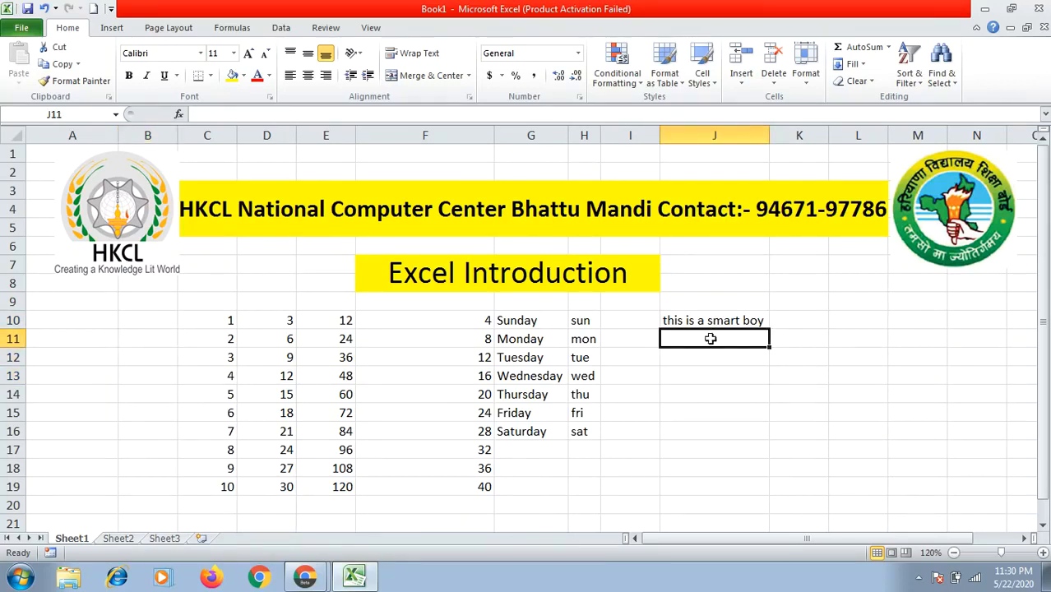
pyautogui.click(714, 322)
pyautogui.click(697, 395)
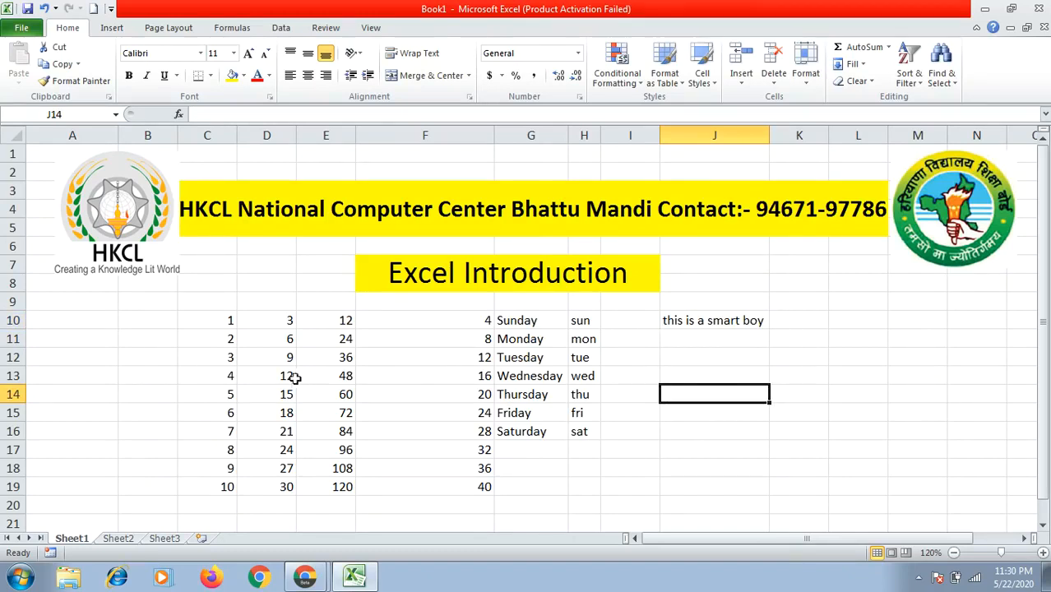
pyautogui.click(192, 337)
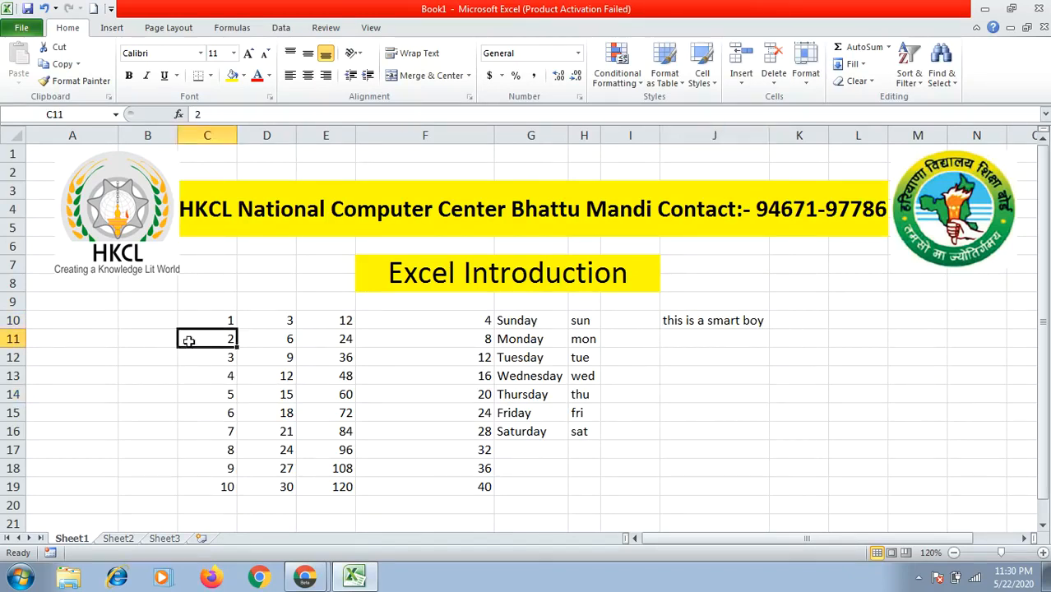
pyautogui.moveTo(323, 354); pyautogui.dragTo(762, 480)
pyautogui.click(870, 423)
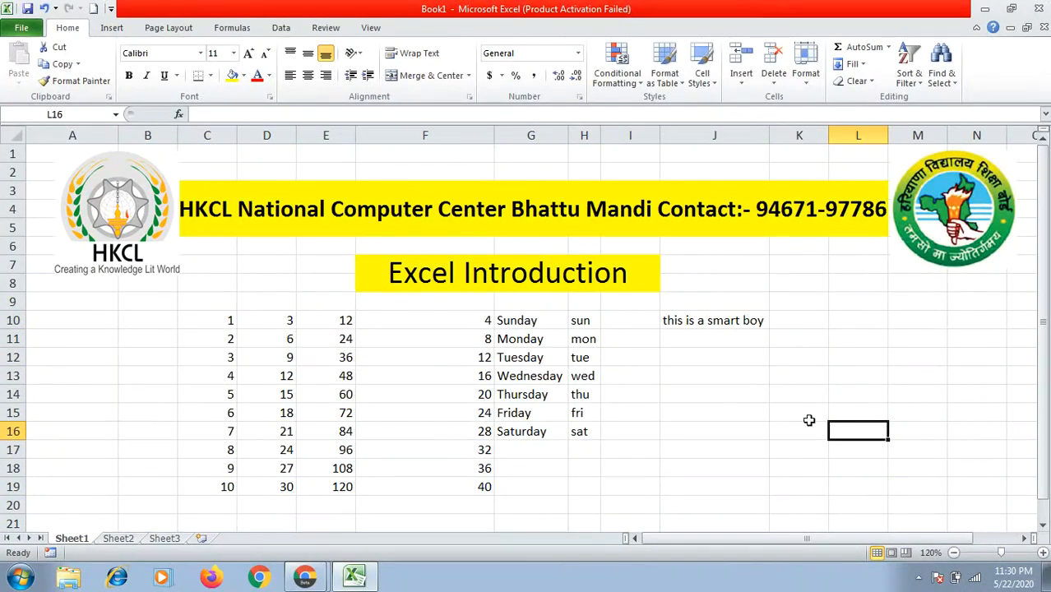
pyautogui.click(774, 426)
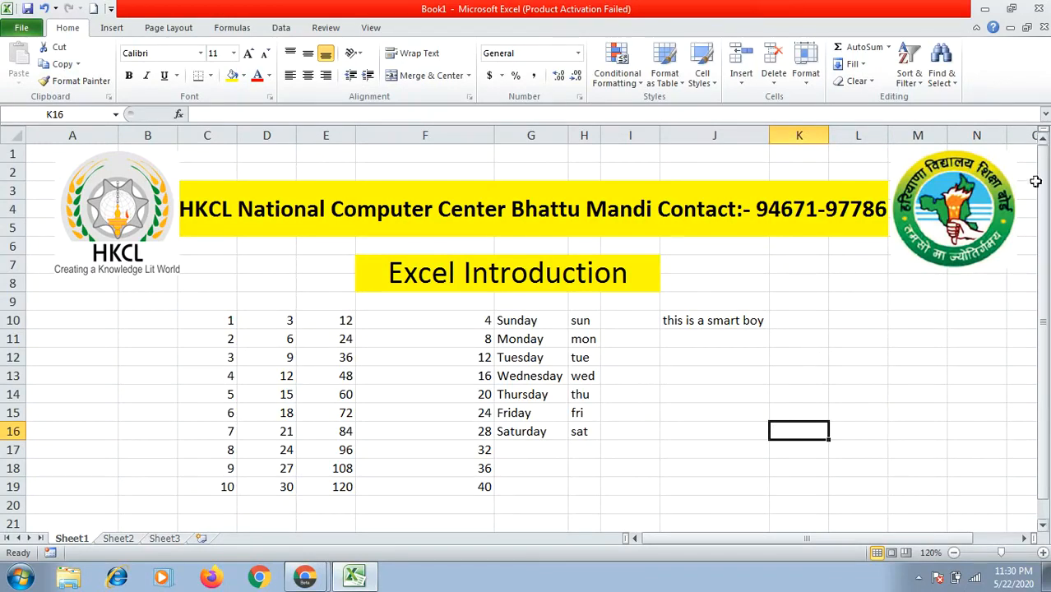
pyautogui.moveTo(1041, 209); pyautogui.dragTo(1035, 256)
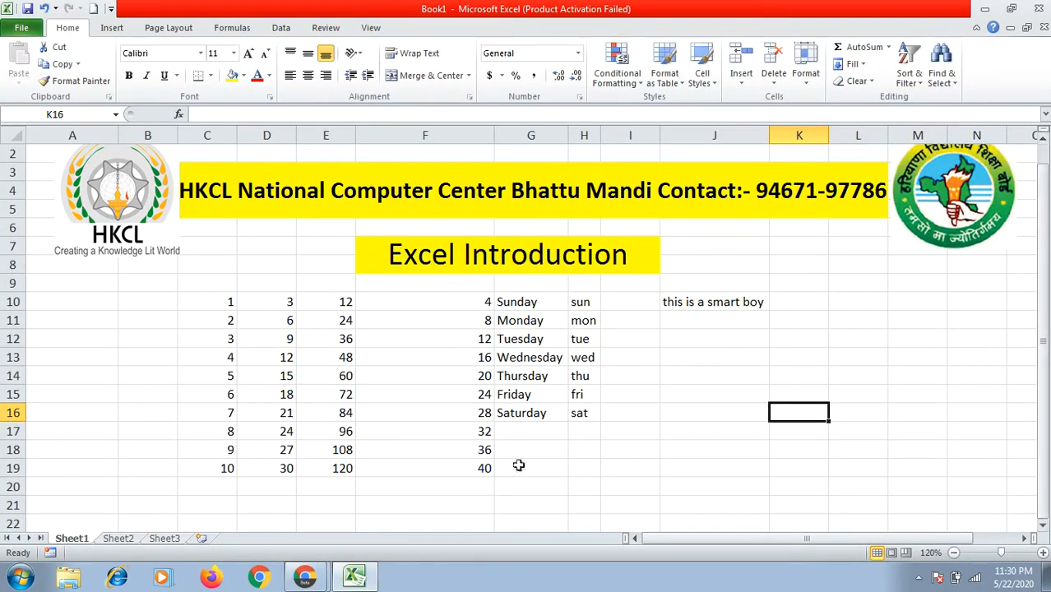
pyautogui.click(612, 465)
pyautogui.click(700, 444)
pyautogui.click(380, 501)
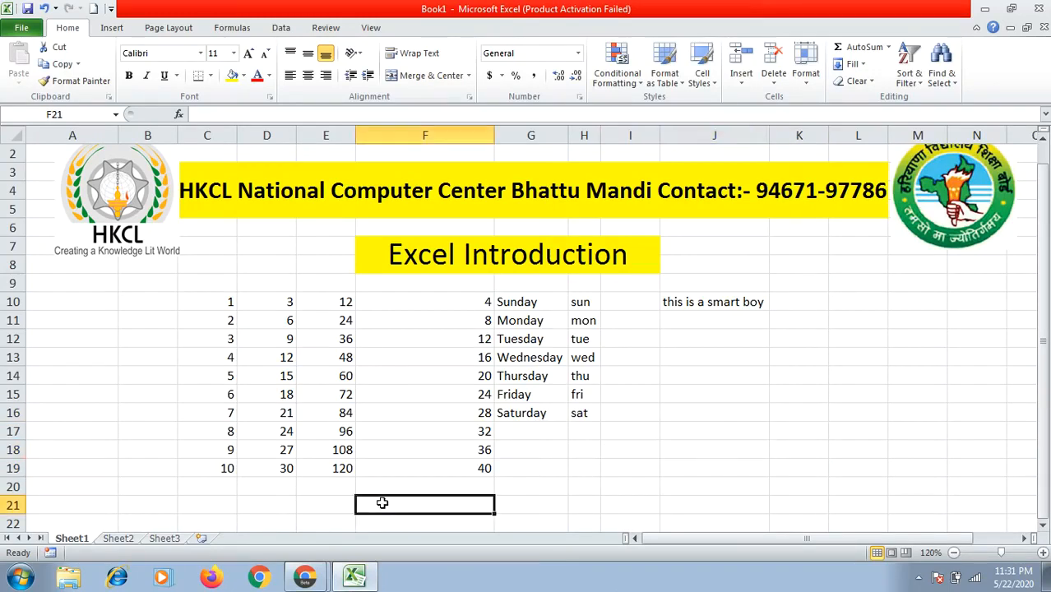
# Move the active cell from F22 down column F to F89, using both full-screen jumps and single-row moves
pyautogui.click(397, 524)
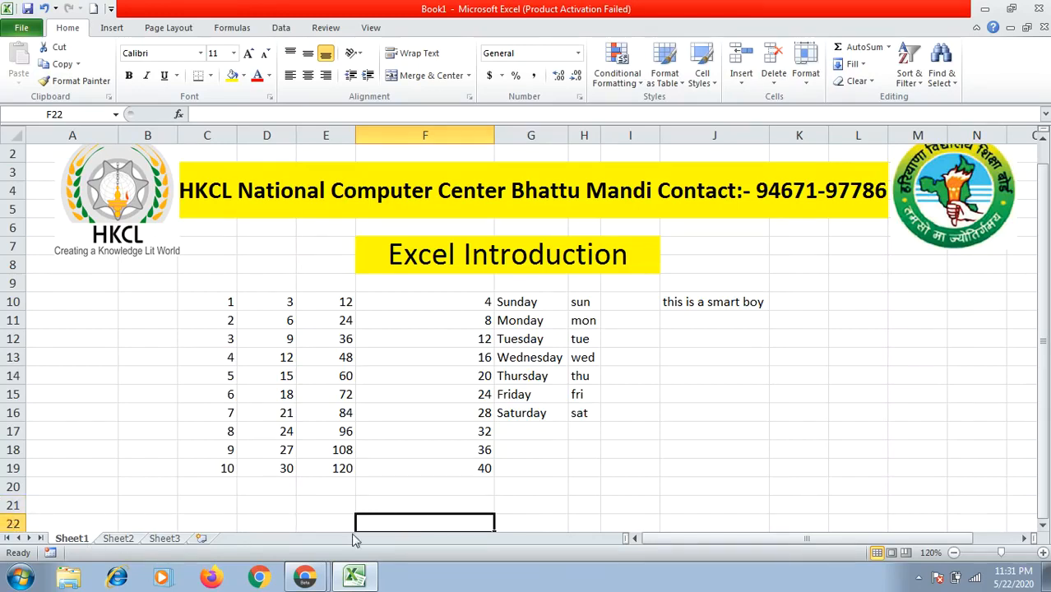
pyautogui.press('pagedown')
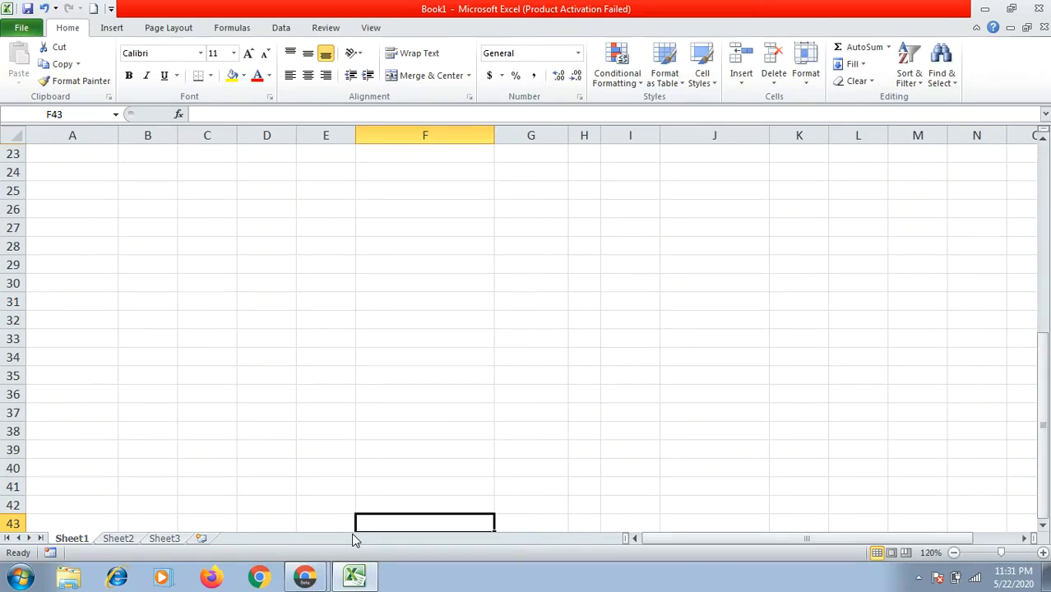
pyautogui.press('Down')
pyautogui.press('Down')
pyautogui.press('Down')
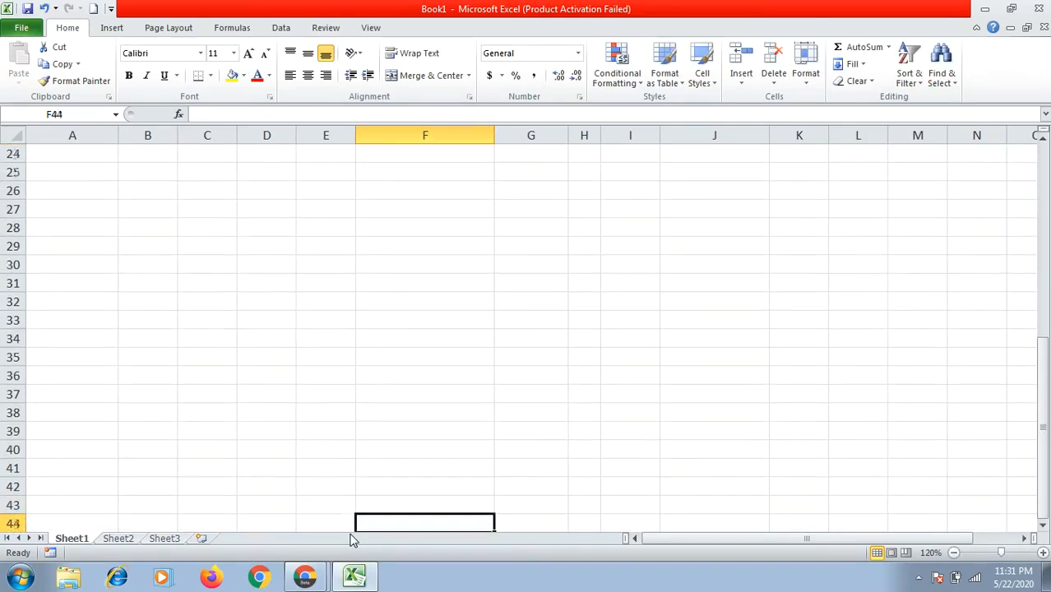
pyautogui.press('Down')
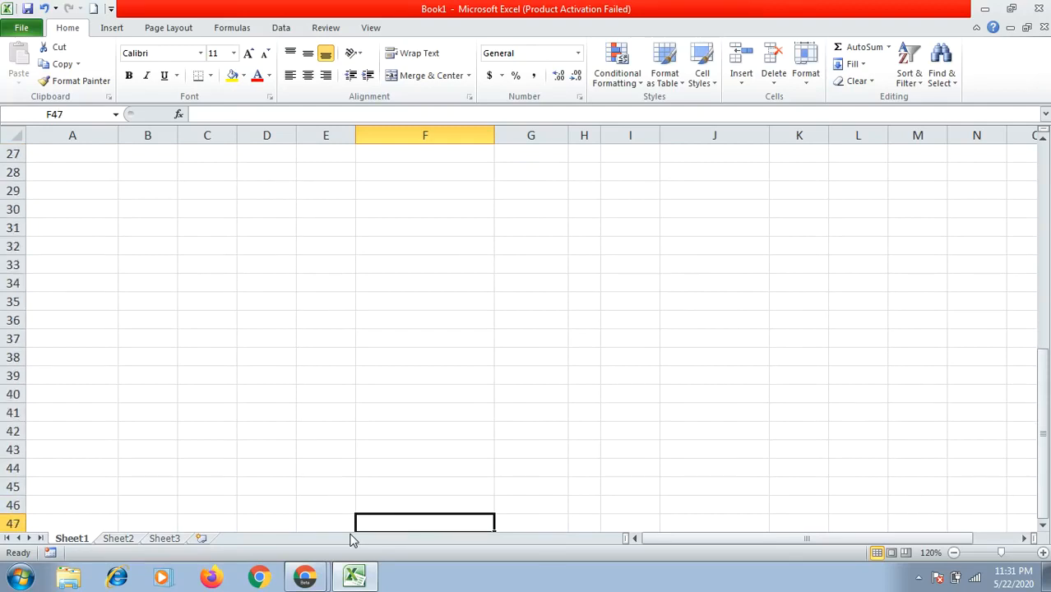
pyautogui.press('pagedown')
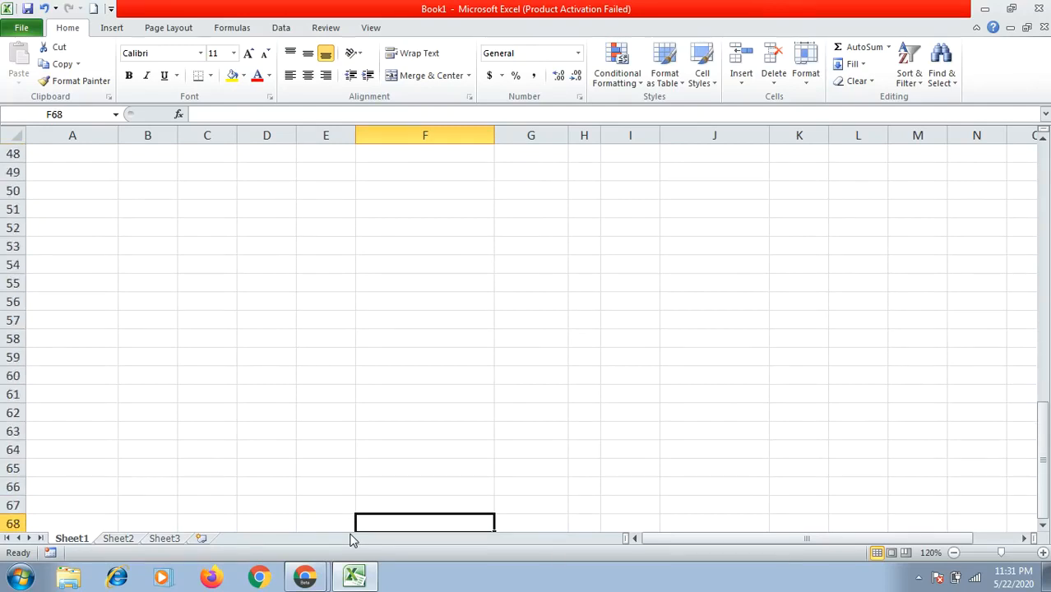
pyautogui.press('pagedown')
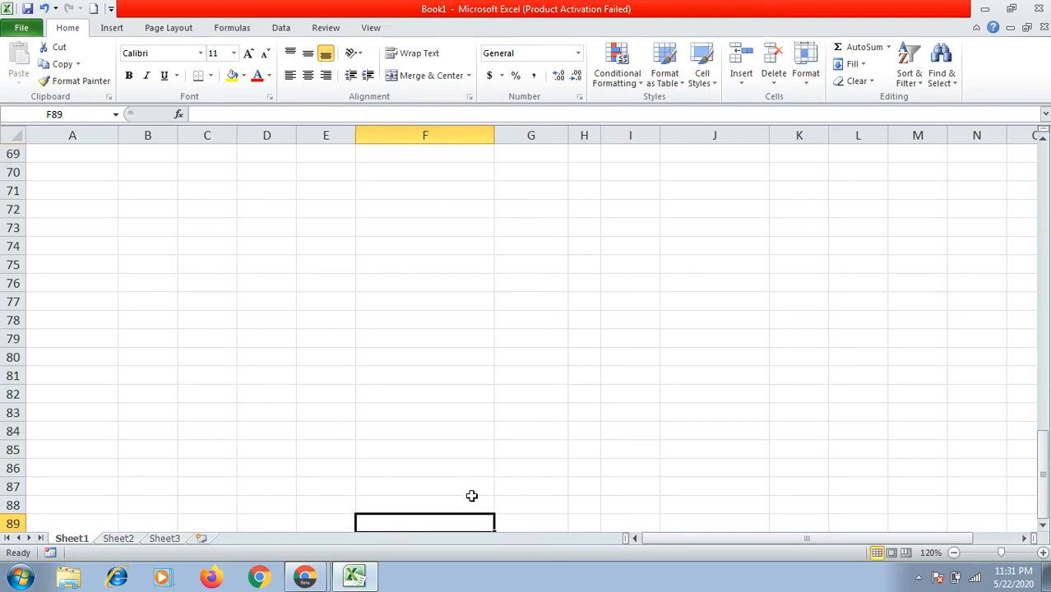
# Move the active cell up column F from F89 to F26 in full-screen jumps, and select E21
pyautogui.press('pageup')
pyautogui.press('pageup')
pyautogui.press('pageup')
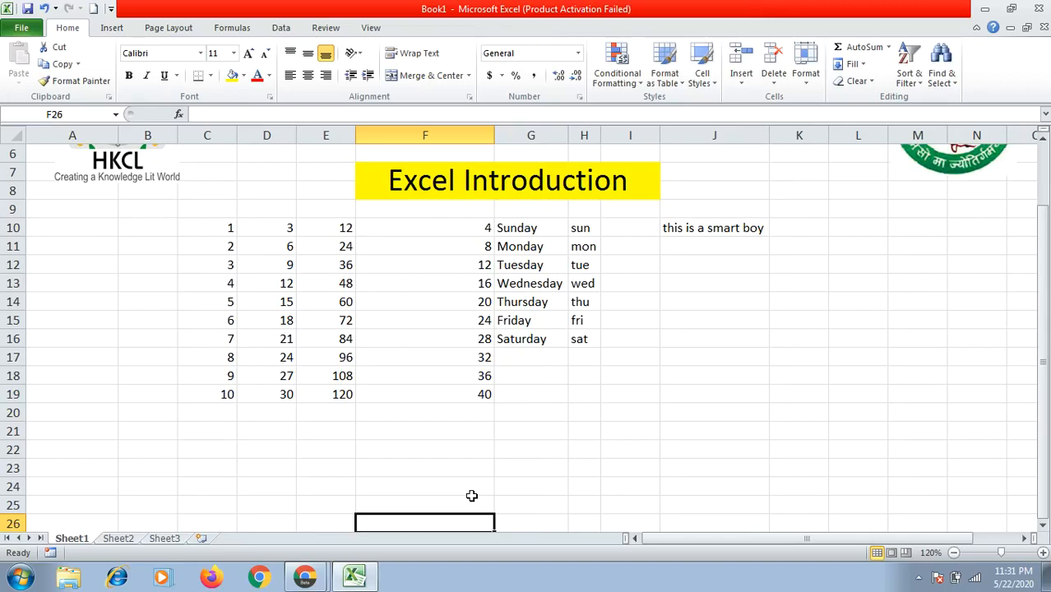
pyautogui.click(327, 431)
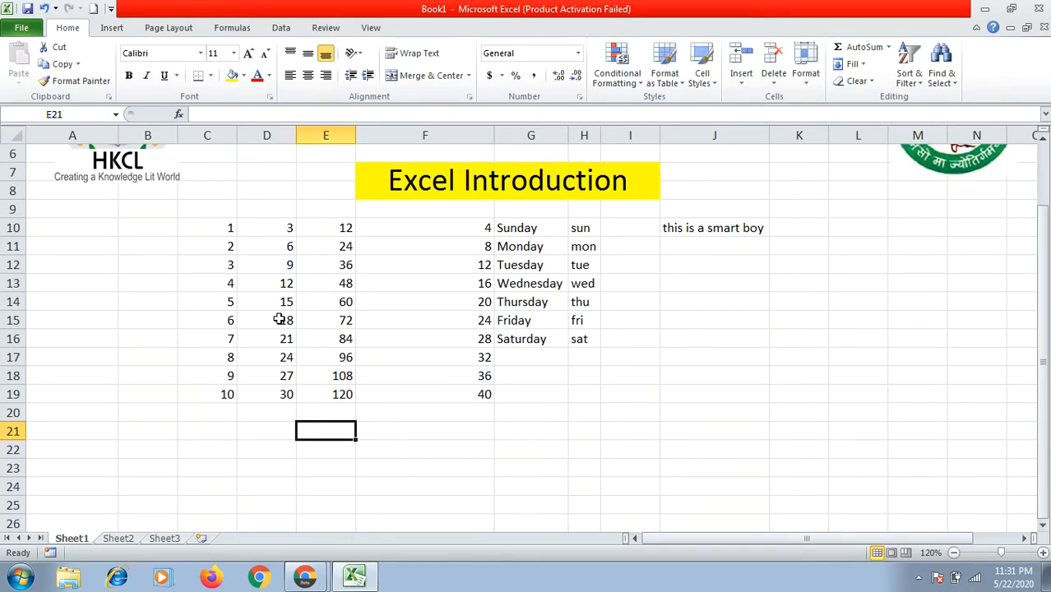
# Step forward through the worksheets to Sheet3 and back to Sheet1, ending on cell F22
pyautogui.hotkey('ctrl', 'pagedown')
pyautogui.hotkey('ctrl', 'pagedown')
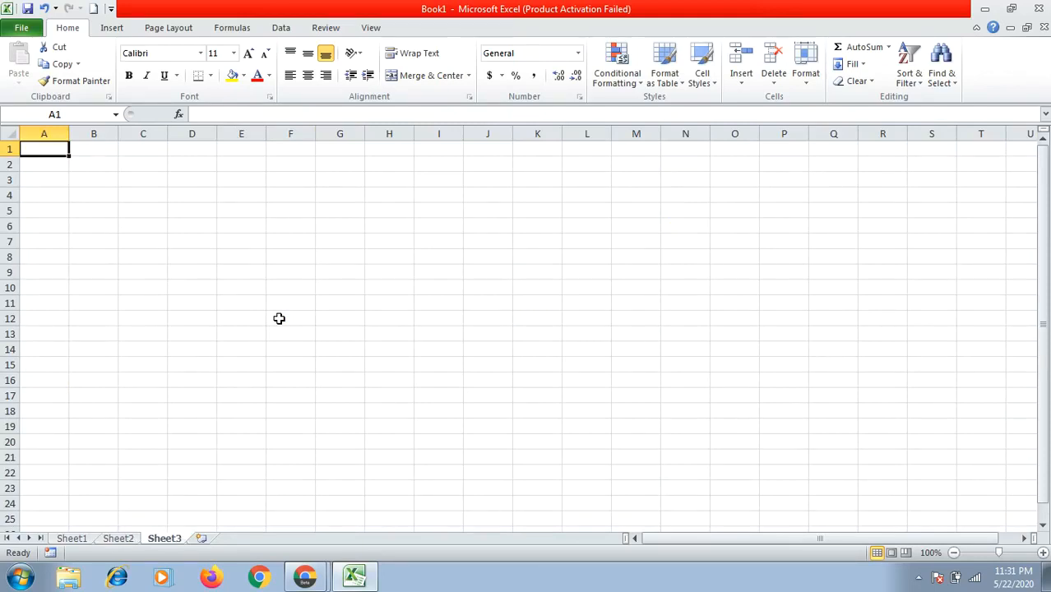
pyautogui.hotkey('ctrl', 'pageup')
pyautogui.hotkey('ctrl', 'pageup')
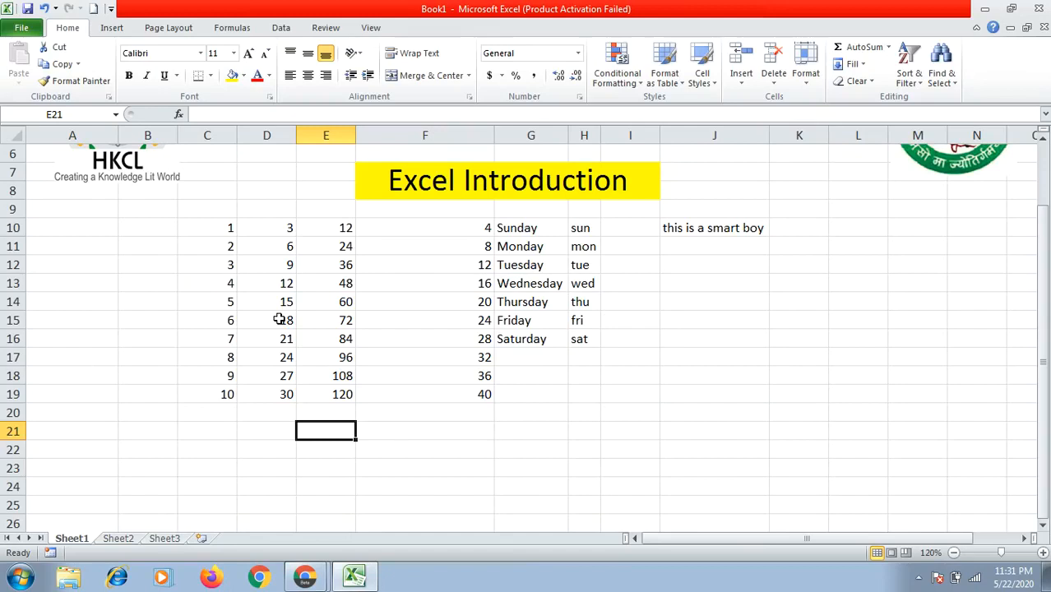
pyautogui.click(458, 449)
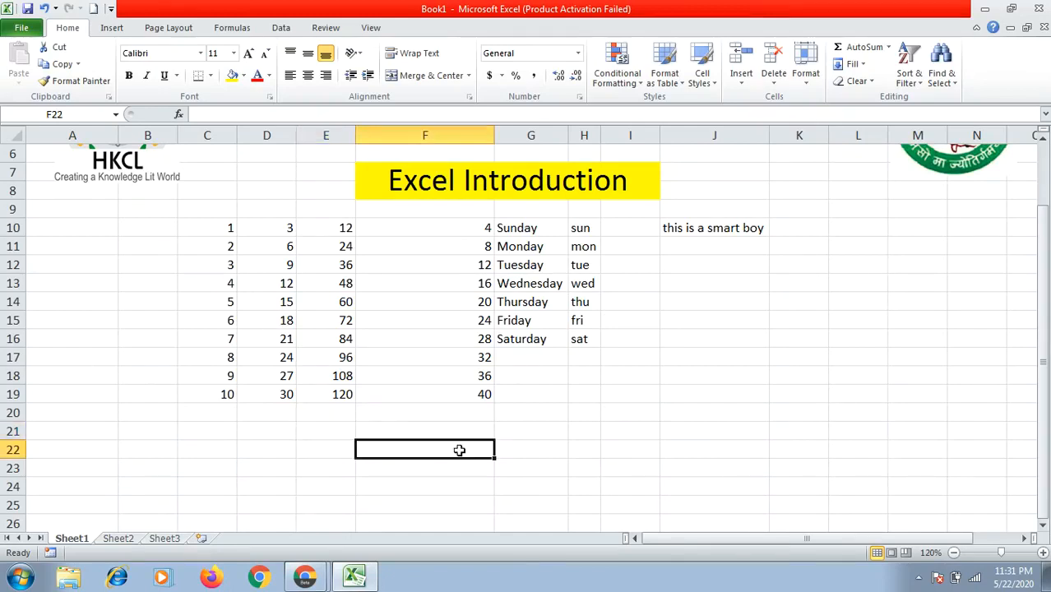
# Open Sheet3 and Sheet2 directly, and return to cell D22 on Sheet1
pyautogui.click(166, 540)
pyautogui.click(116, 542)
pyautogui.click(71, 539)
pyautogui.click(240, 444)
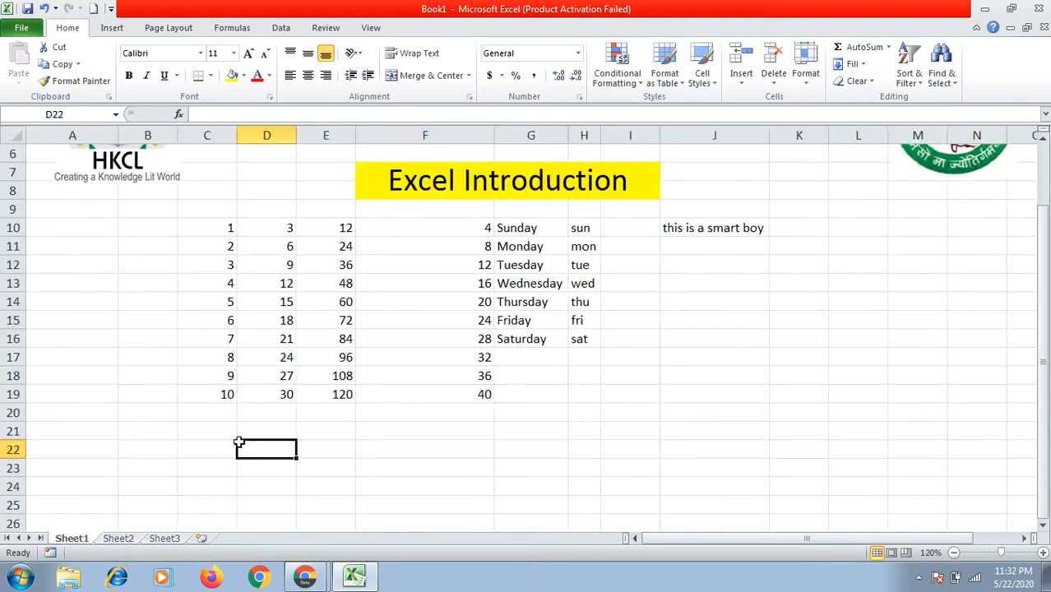
pyautogui.click(220, 429)
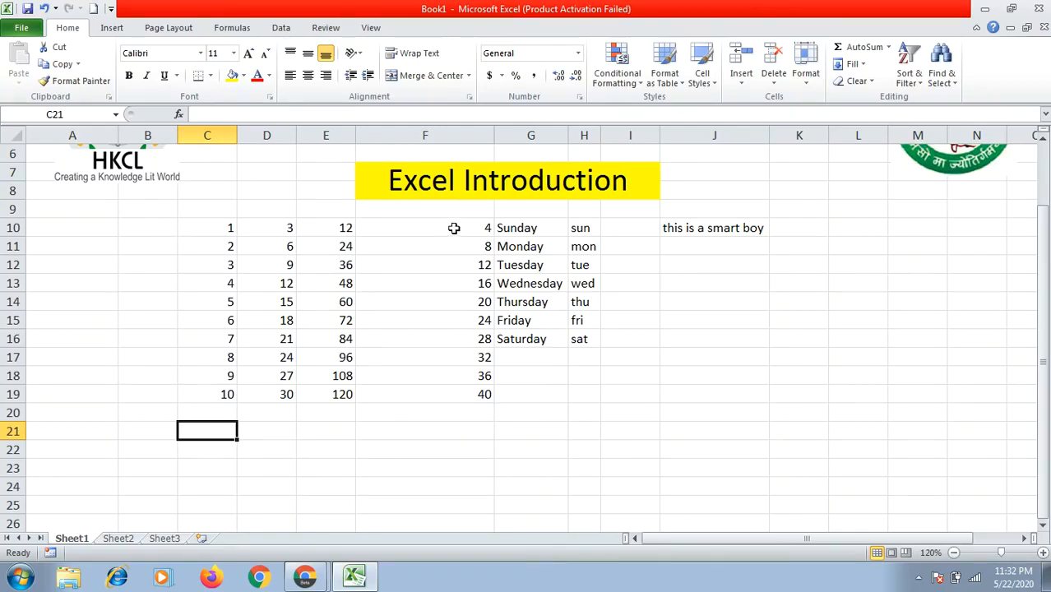
pyautogui.click(301, 426)
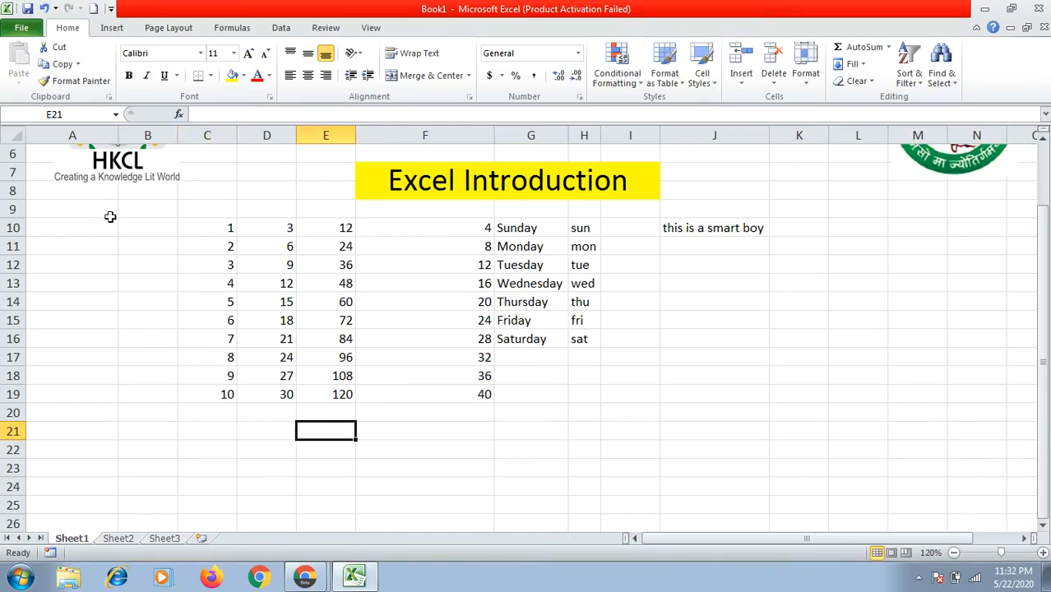
pyautogui.moveTo(140, 224); pyautogui.dragTo(786, 417)
pyautogui.click(502, 471)
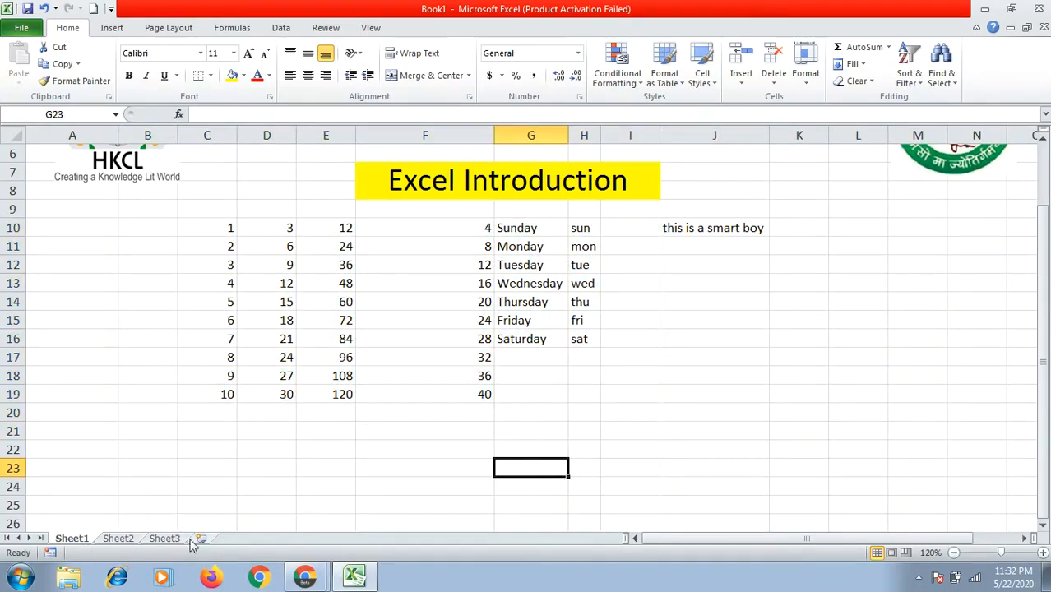
# Cycle forward from Sheet1 through the following worksheets and back to Sheet1
pyautogui.hotkey('ctrl', 'pagedown')
pyautogui.hotkey('ctrl', 'pagedown')
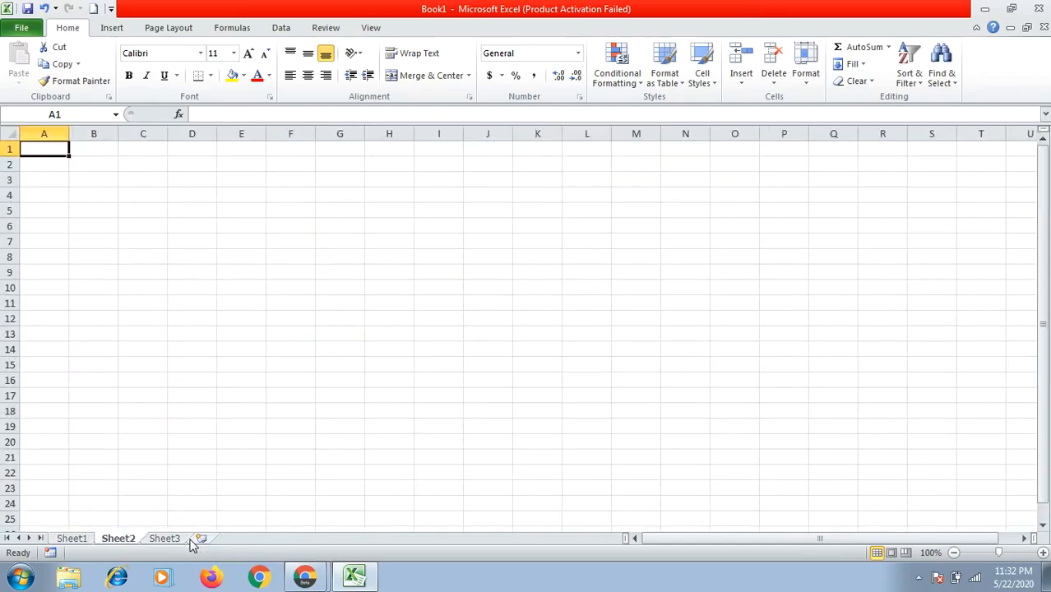
pyautogui.hotkey('ctrl', 'pageup')
pyautogui.hotkey('ctrl', 'pageup')
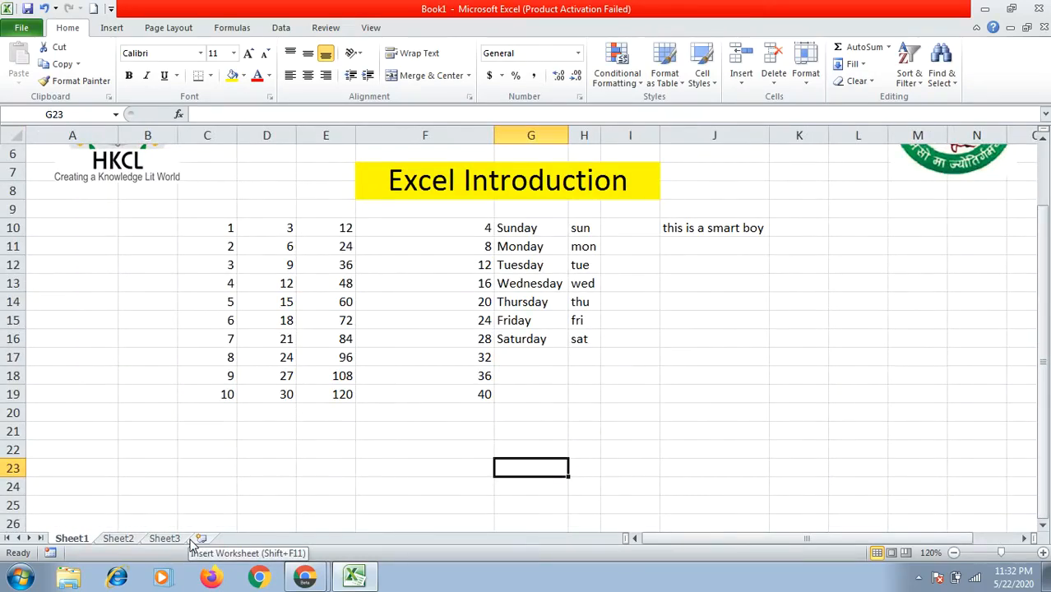
# Jump down column G by full screens to G65 and back up to G2, and select G21
pyautogui.press('pagedown')
pyautogui.press('pagedown')
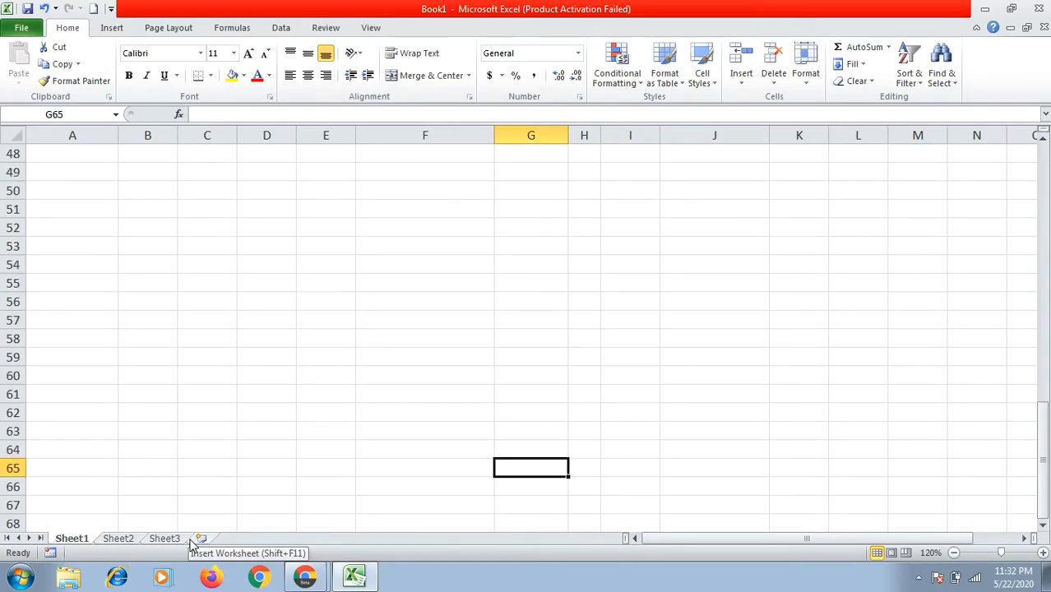
pyautogui.press('pageup')
pyautogui.press('pageup')
pyautogui.press('pageup')
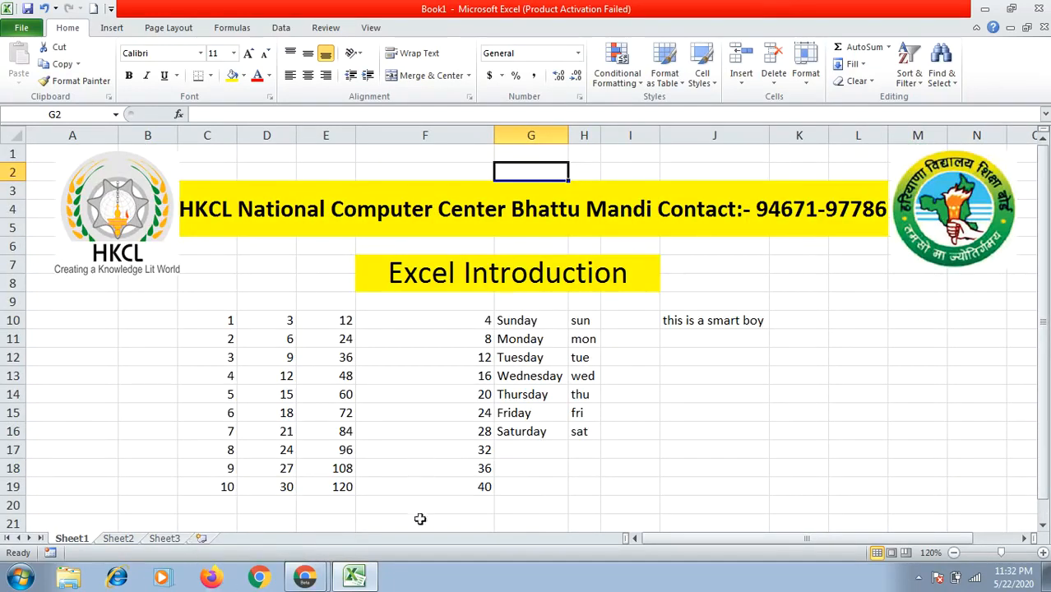
pyautogui.click(504, 520)
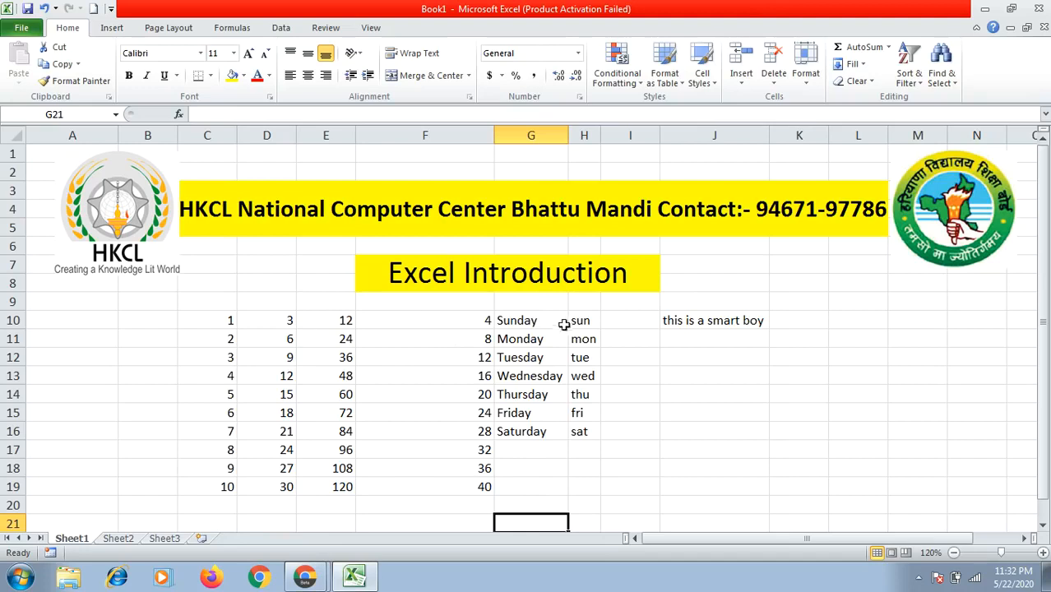
# Enter "january" in K10 and "jan" in L10, and fill both month series down to row 21
pyautogui.click(818, 308)
pyautogui.click(810, 319)
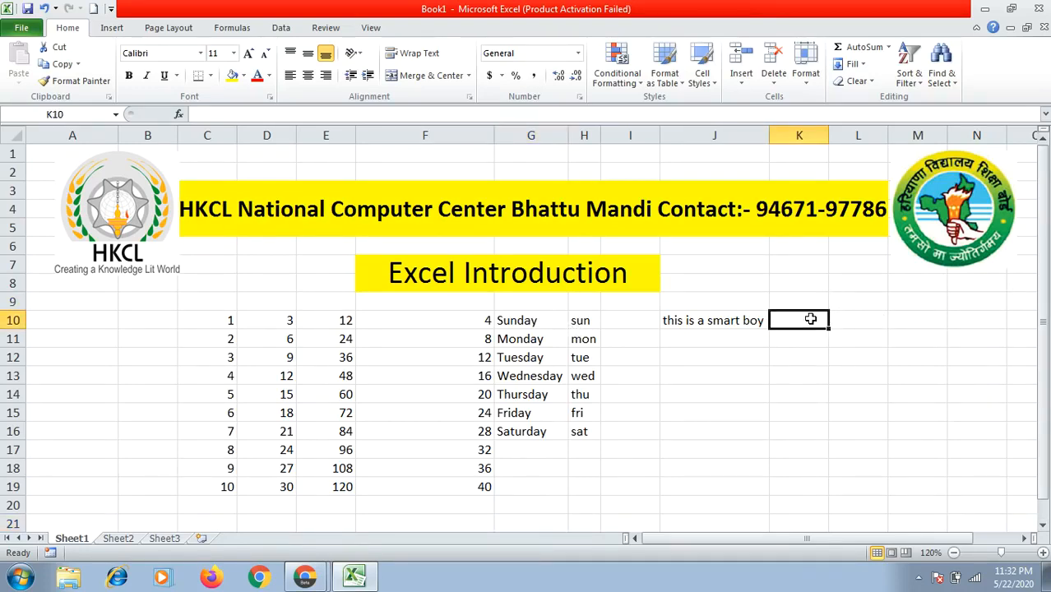
pyautogui.write('january')
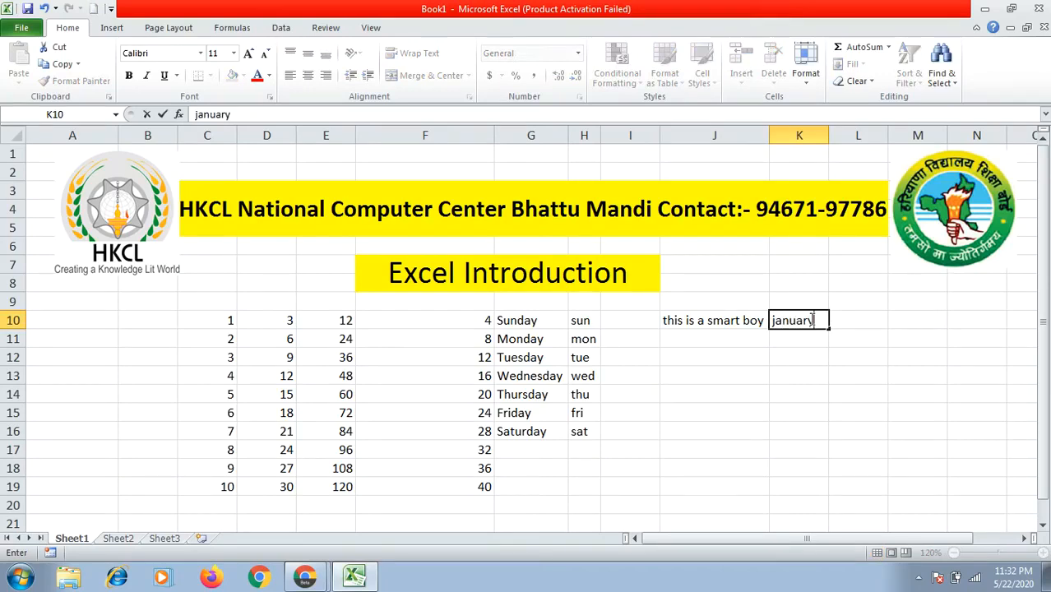
pyautogui.press('Tab')
pyautogui.write('jan')
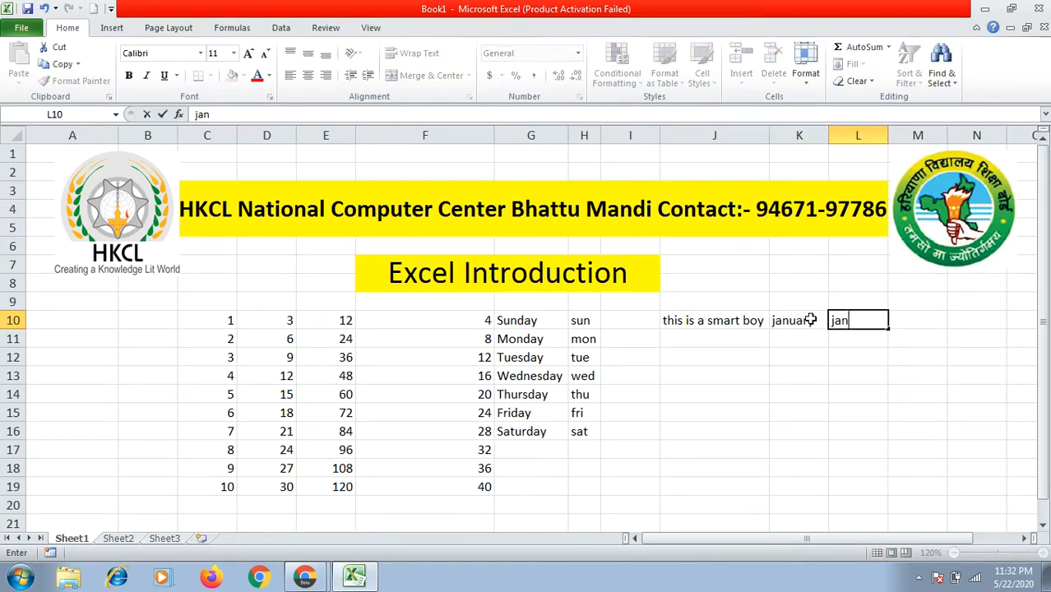
pyautogui.moveTo(810, 320); pyautogui.dragTo(888, 497)
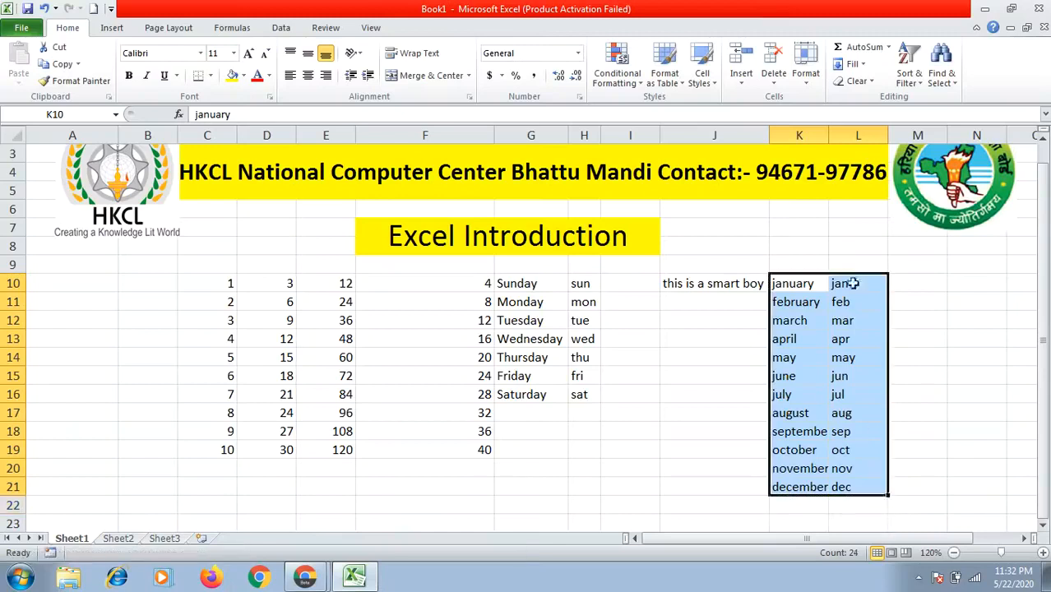
# AutoFit column K to the month names and narrow column F to just fit its numbers
pyautogui.doubleClick(829, 128)
pyautogui.click(937, 398)
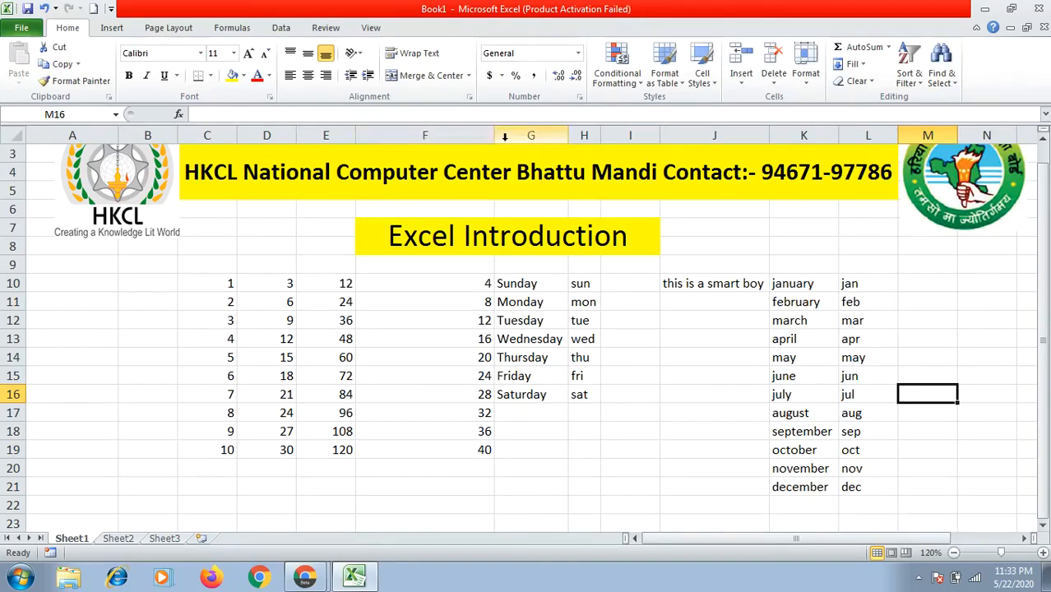
pyautogui.moveTo(493, 135); pyautogui.dragTo(378, 133)
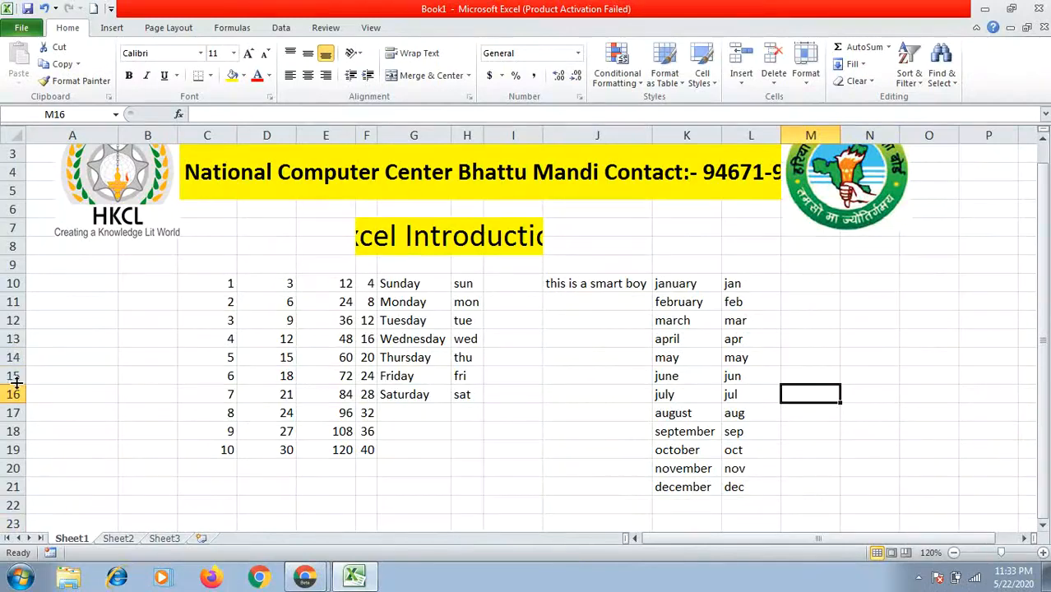
# Collapse row 15 out of view and AutoFit the enlarged row 14 to its contents
pyautogui.moveTo(15, 382)
pyautogui.mouseDown()
pyautogui.moveTo(10, 343)
pyautogui.moveTo(12, 398)
pyautogui.mouseUp()
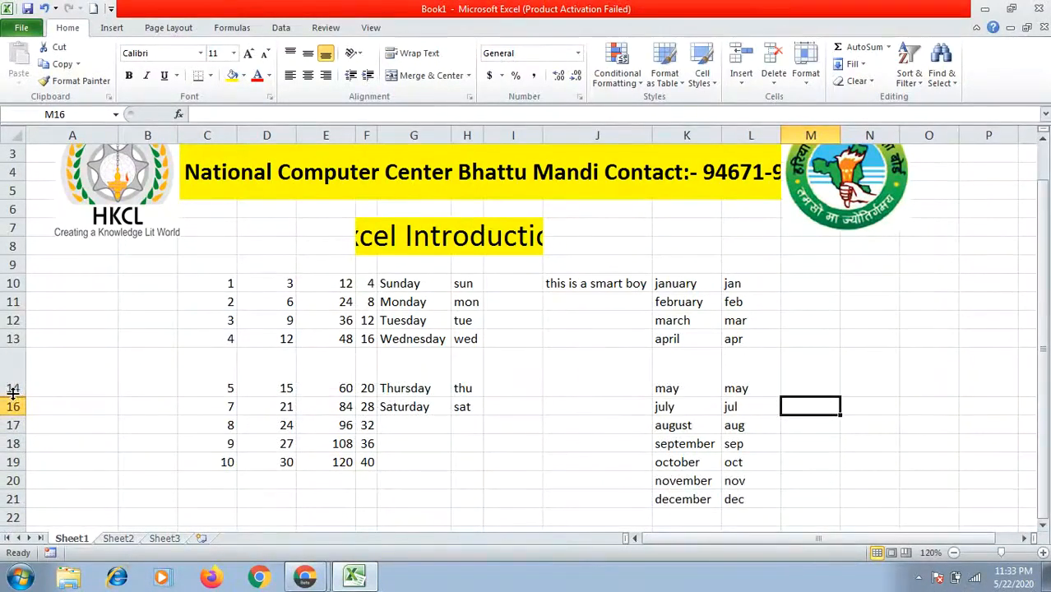
pyautogui.doubleClick(13, 396)
pyautogui.click(13, 393)
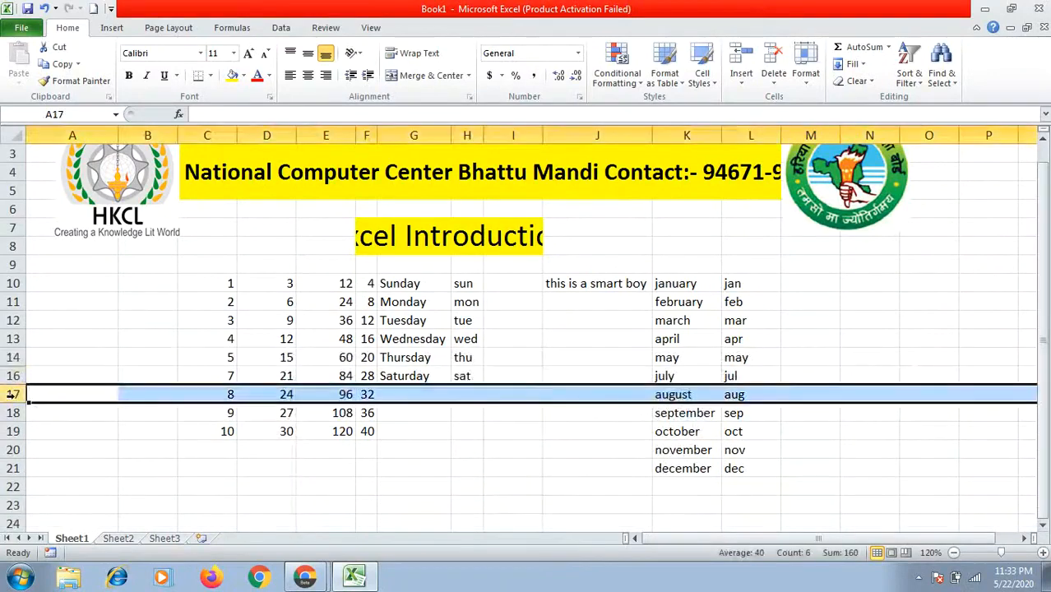
pyautogui.click(58, 448)
pyautogui.click(548, 436)
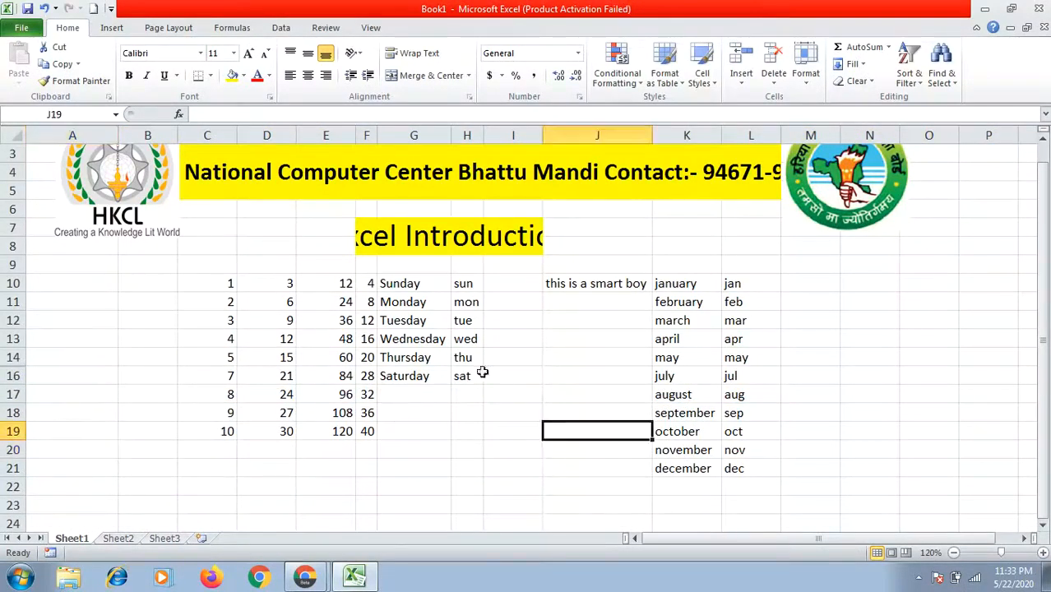
pyautogui.click(184, 432)
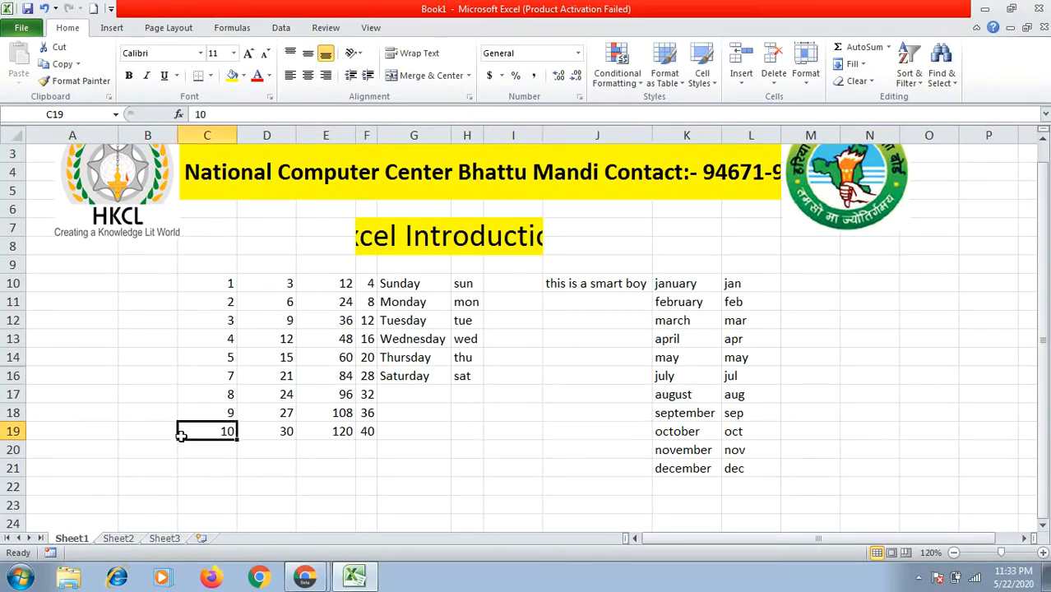
pyautogui.click(149, 282)
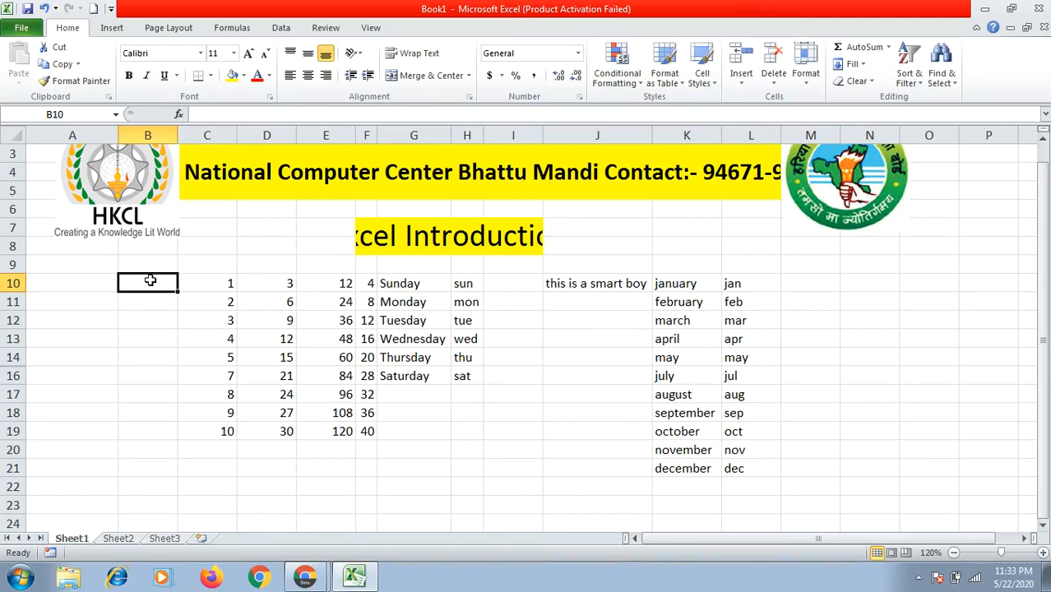
pyautogui.click(319, 454)
pyautogui.click(255, 483)
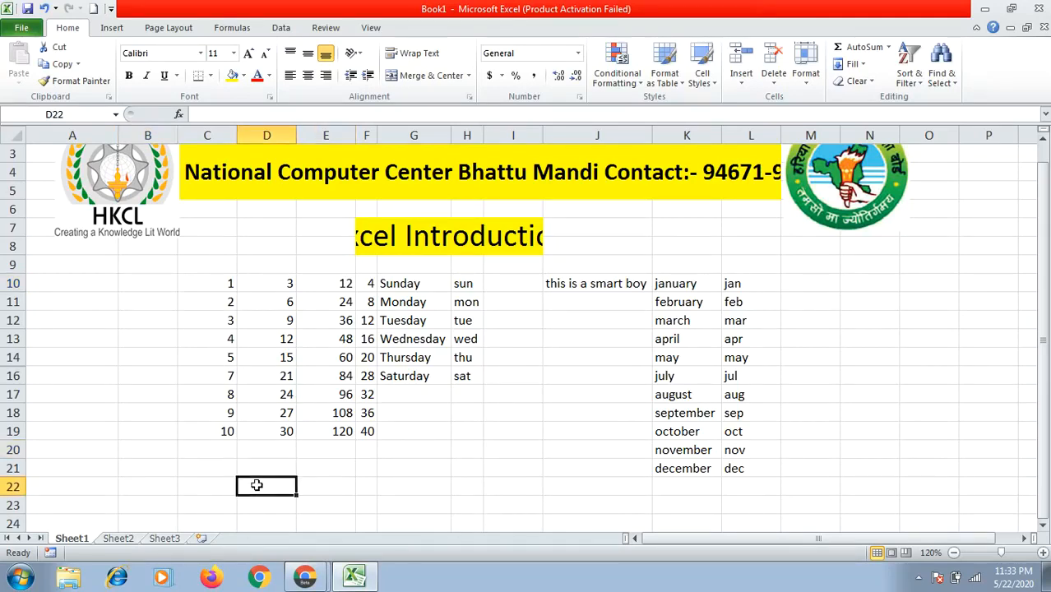
pyautogui.click(265, 464)
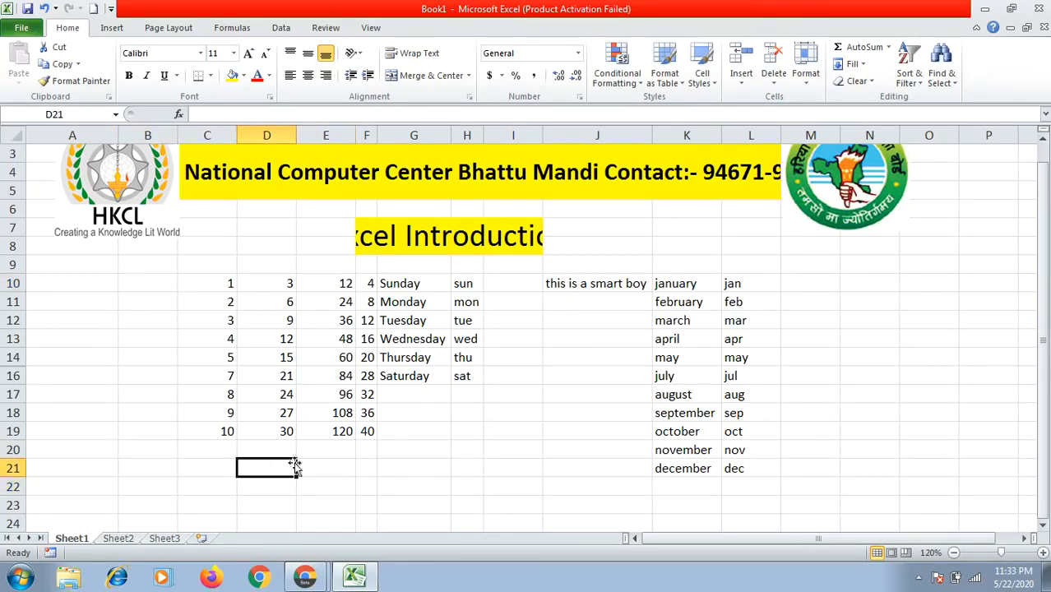
# Begin entering a person's first name in E21 and discard the entry
pyautogui.click(347, 466)
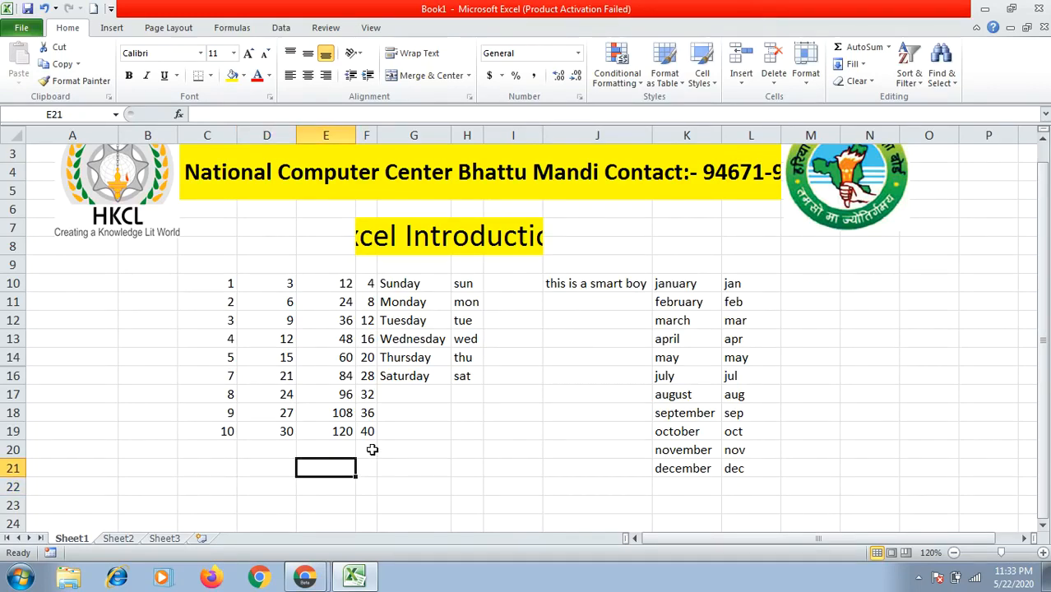
pyautogui.write('harish')
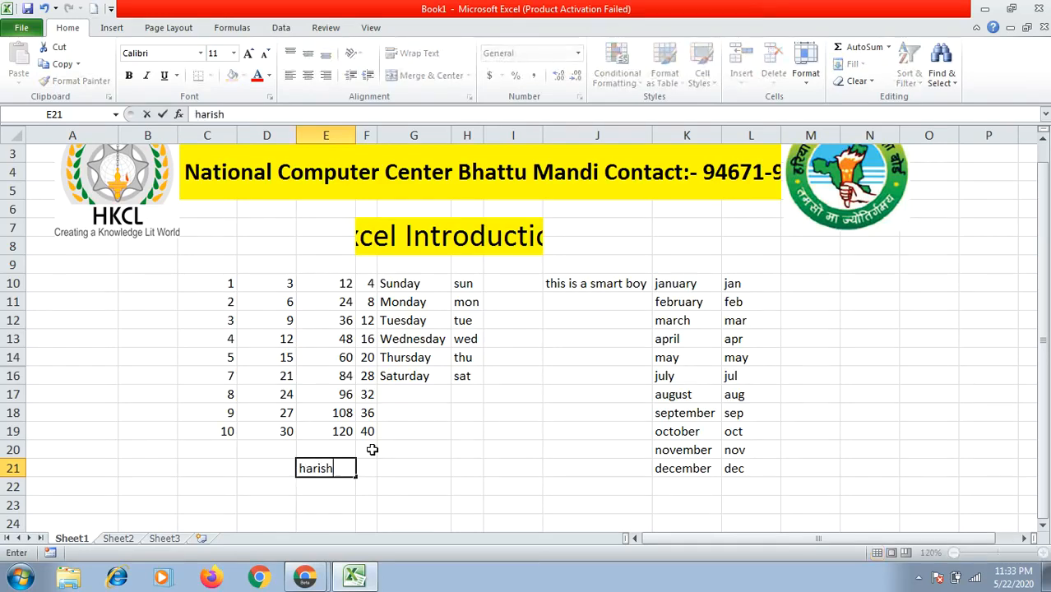
pyautogui.press('Escape')
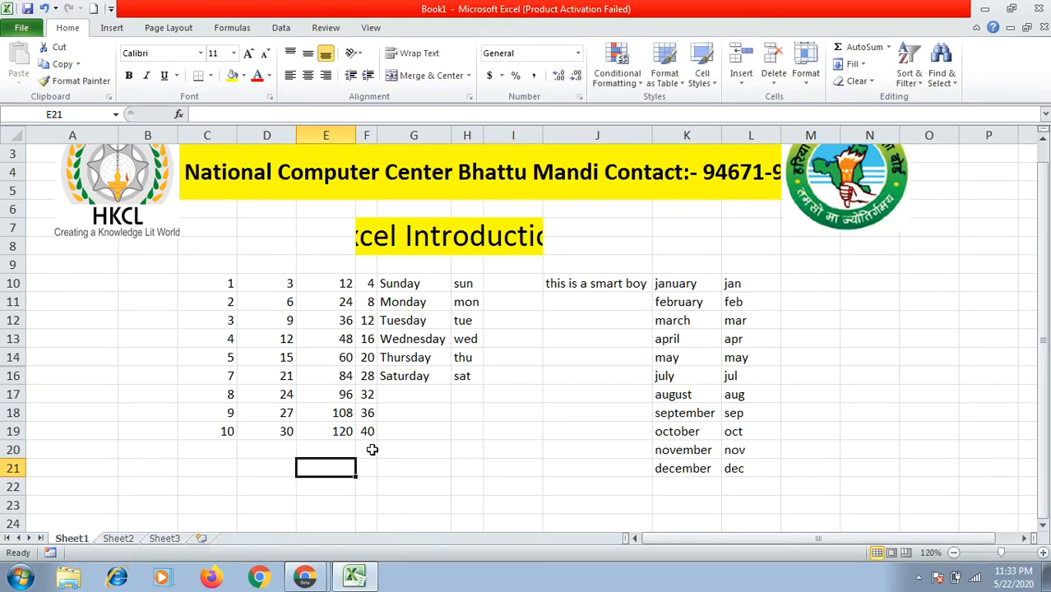
# Undo the AutoFit of row 14's height and redo it, ending on cell E21
pyautogui.click(393, 486)
pyautogui.click(366, 467)
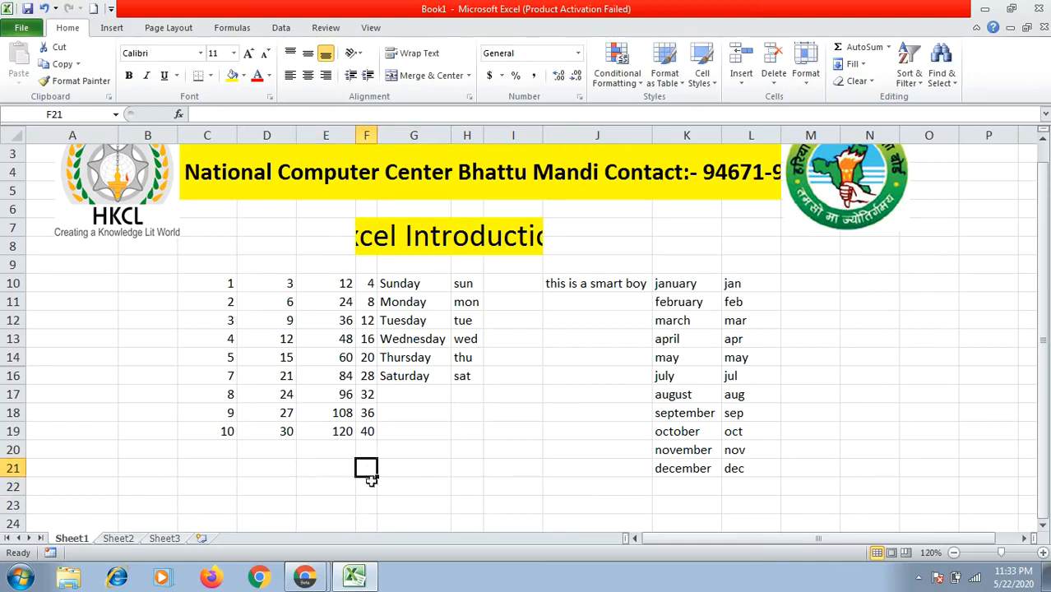
pyautogui.hotkey('ctrl', 'z')
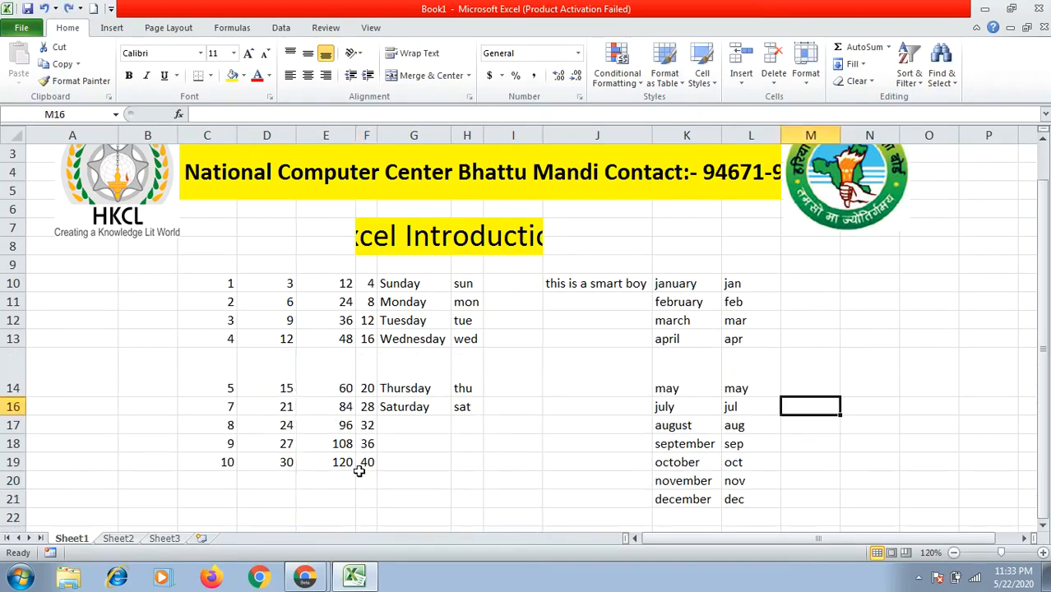
pyautogui.hotkey('ctrl', 'y')
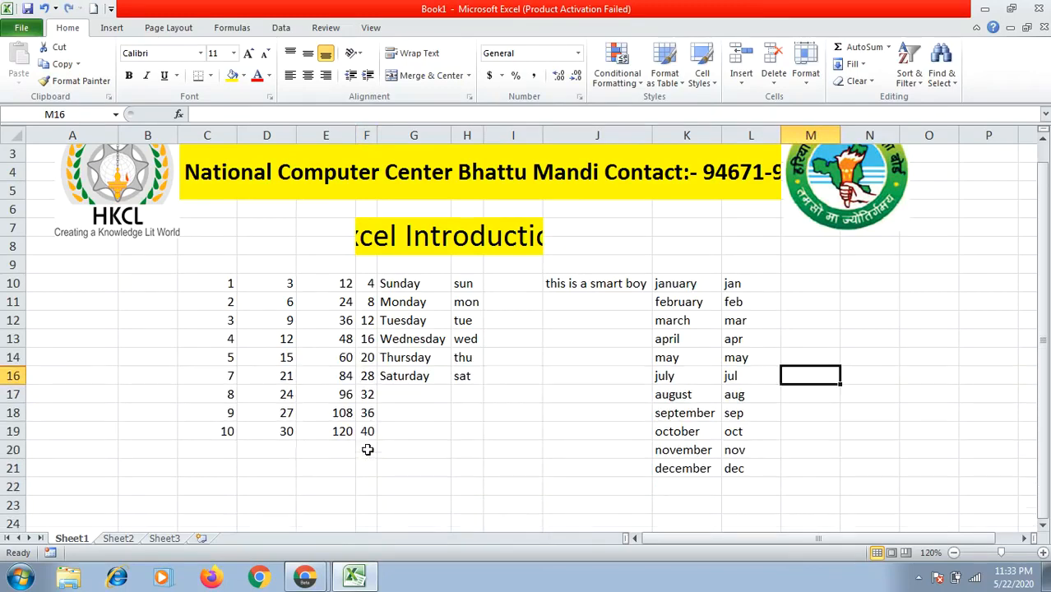
pyautogui.click(348, 462)
pyautogui.click(282, 469)
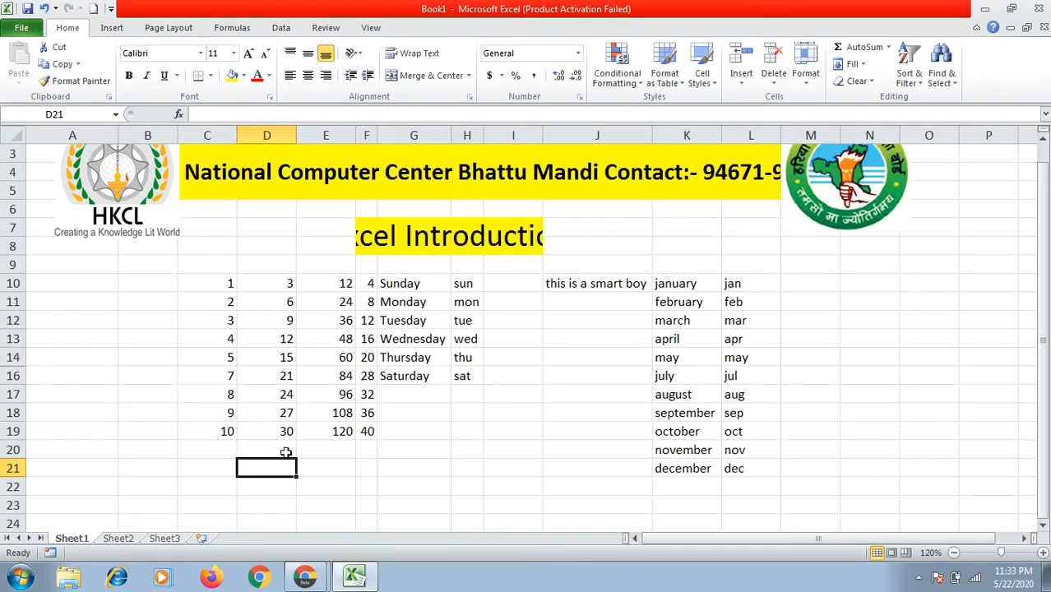
pyautogui.click(332, 465)
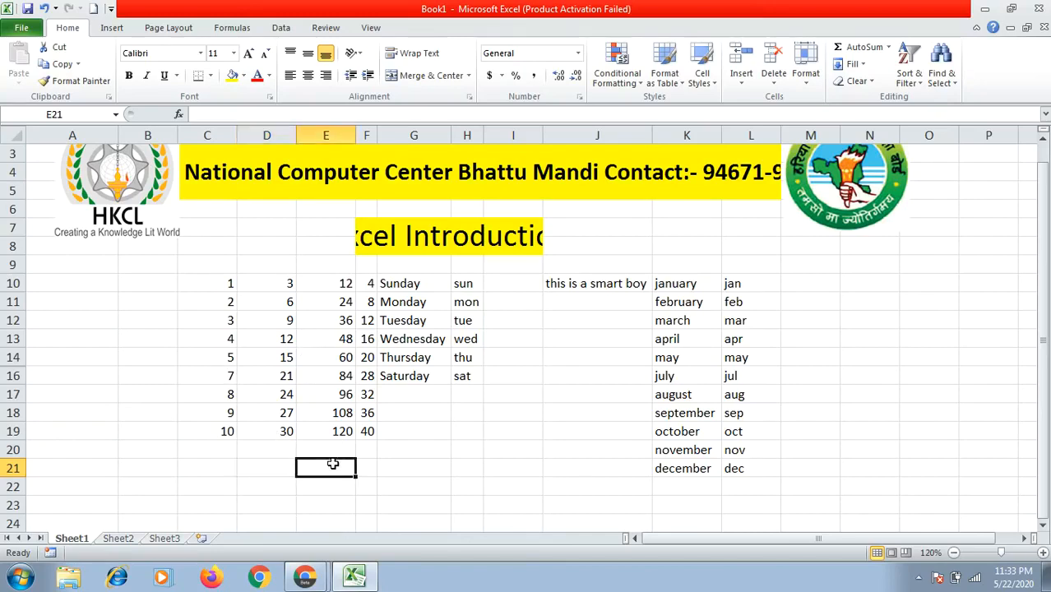
pyautogui.click(263, 473)
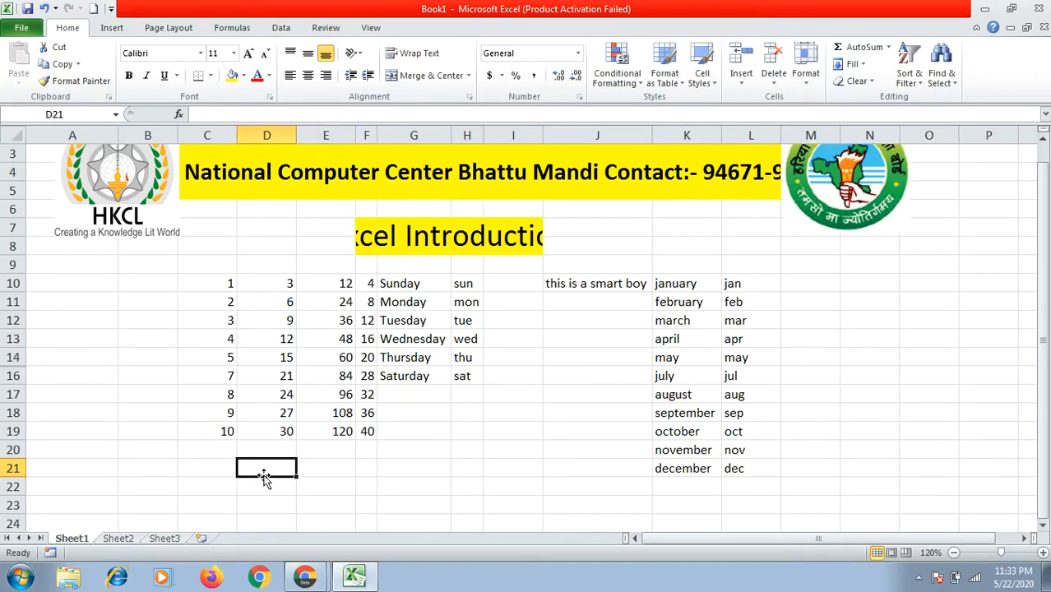
pyautogui.click(329, 470)
pyautogui.click(251, 468)
pyautogui.click(309, 493)
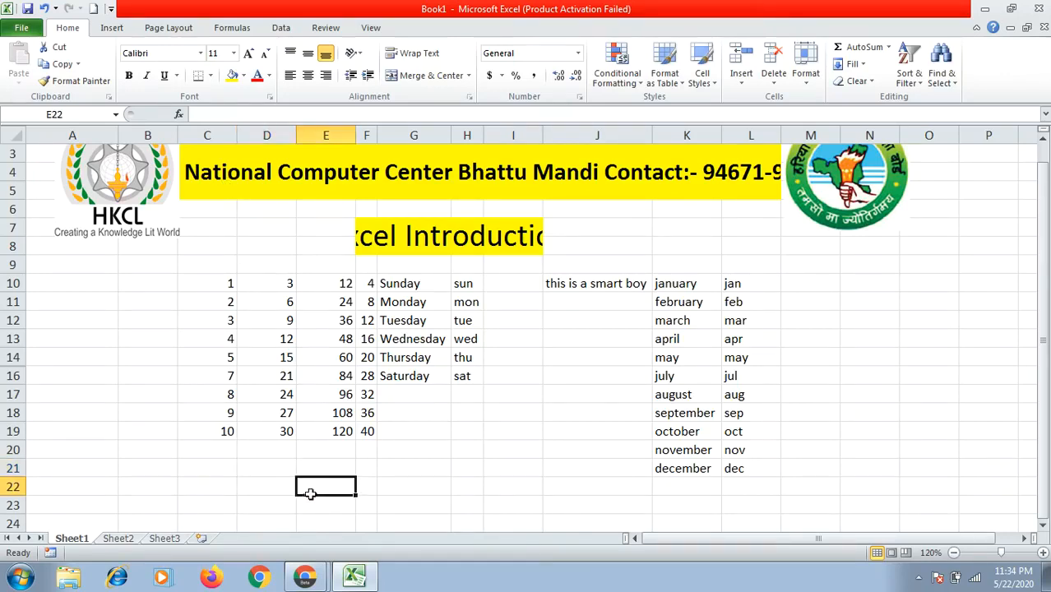
pyautogui.click(262, 472)
pyautogui.click(265, 486)
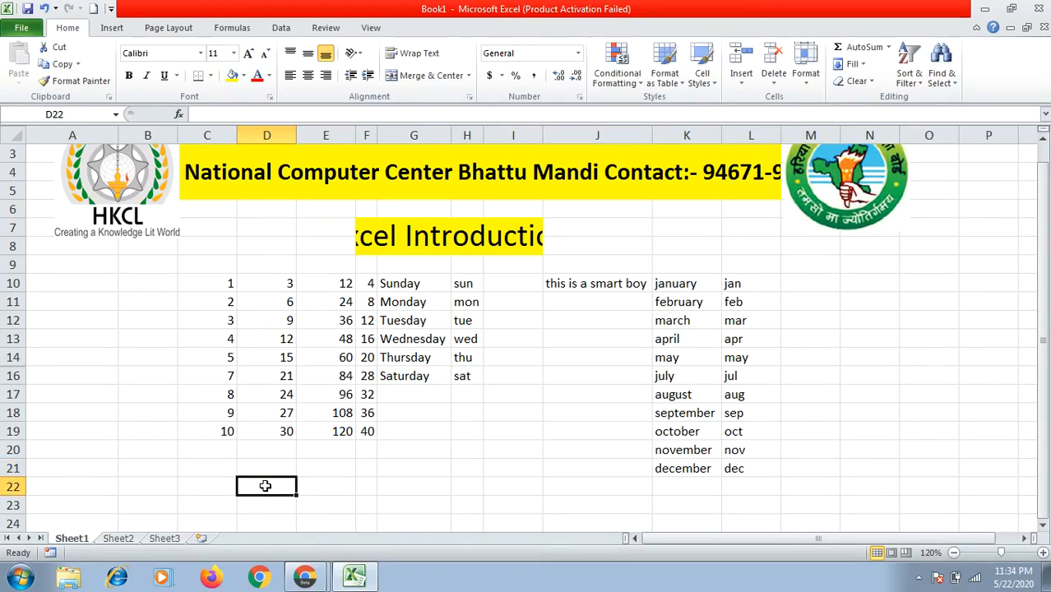
pyautogui.click(311, 469)
pyautogui.click(273, 468)
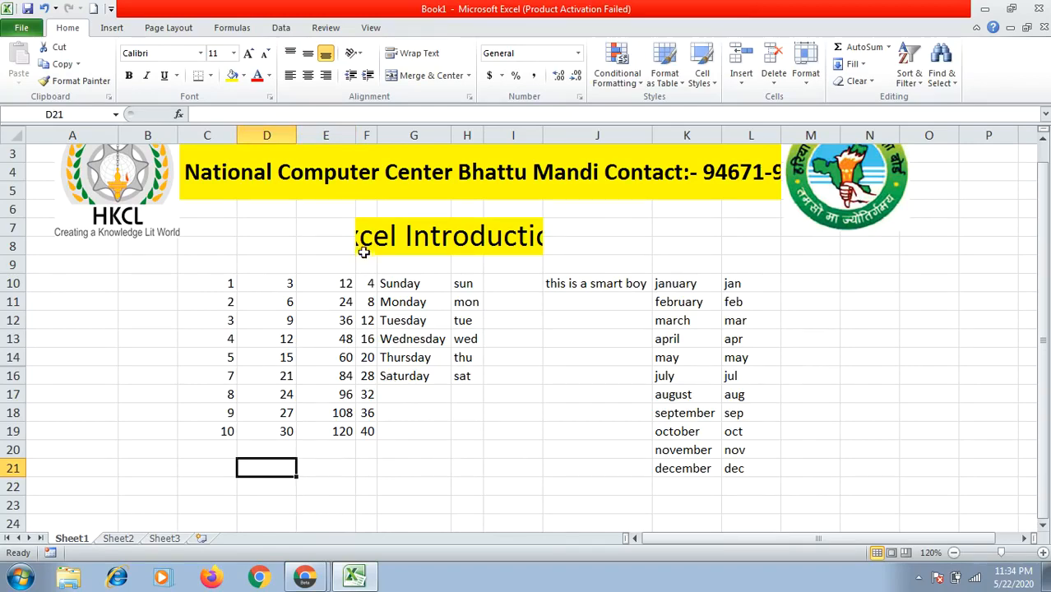
# Widen column F until the yellow centre banner and the Excel Introduction title fit, and select cell E21
pyautogui.moveTo(372, 132); pyautogui.dragTo(485, 133)
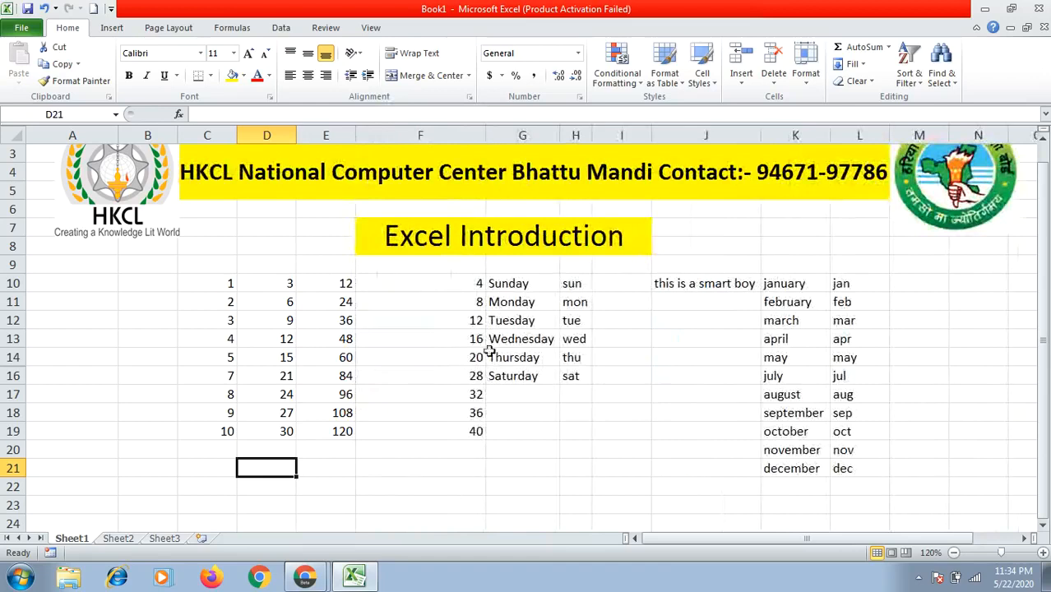
pyautogui.click(330, 472)
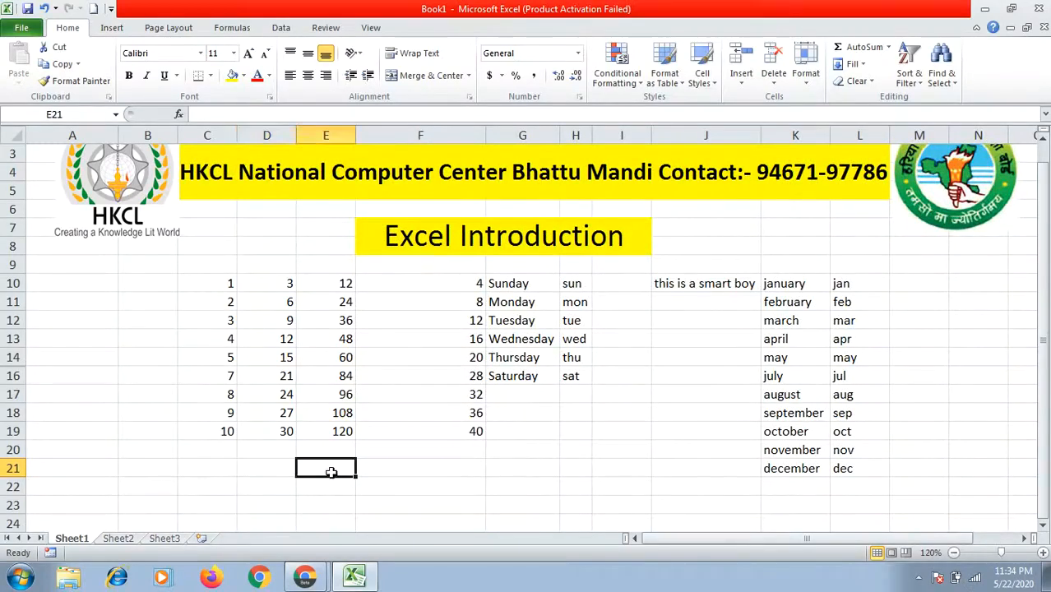
# Start a formula in E21 with =no and take the NOW function from the suggested functions
pyautogui.write('=')
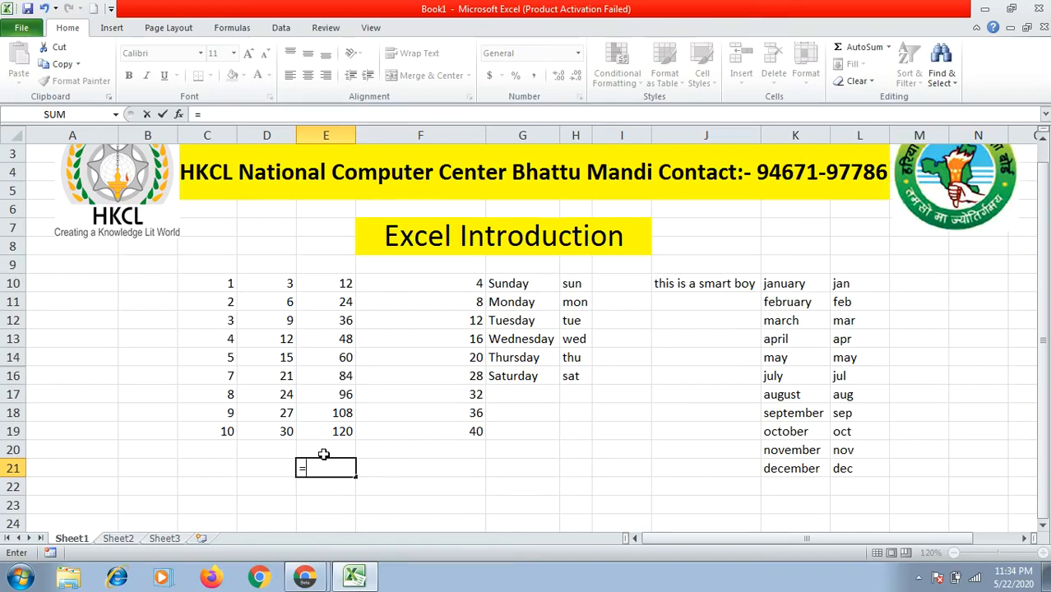
pyautogui.write('no')
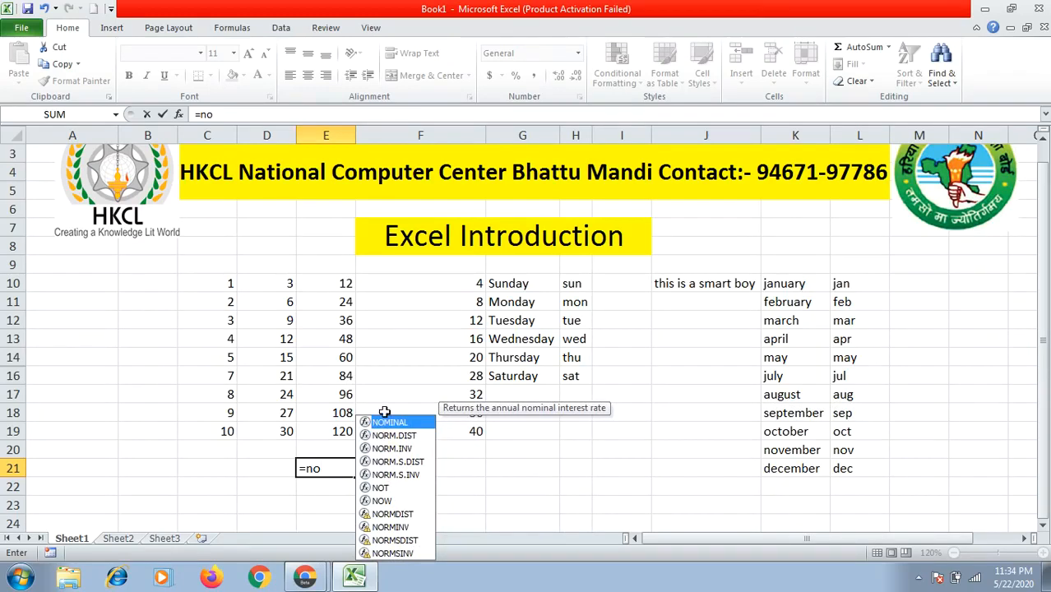
pyautogui.click(381, 500)
pyautogui.doubleClick(380, 500)
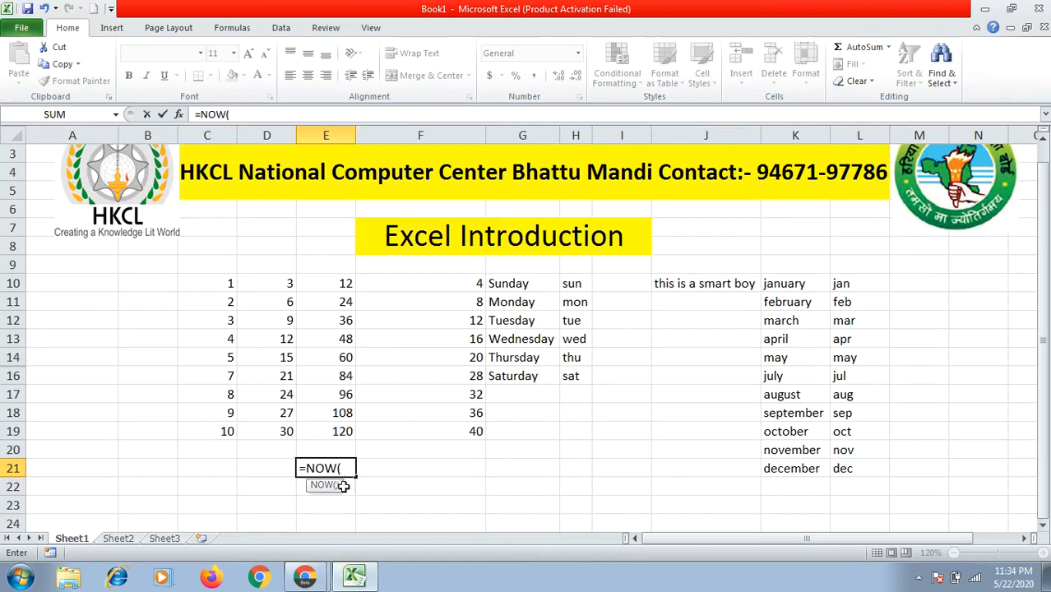
# Try the misspelled function name Naw in the E21 formula and cut it back to =N
pyautogui.press('BackSpace')
pyautogui.press('BackSpace')
pyautogui.press('BackSpace')
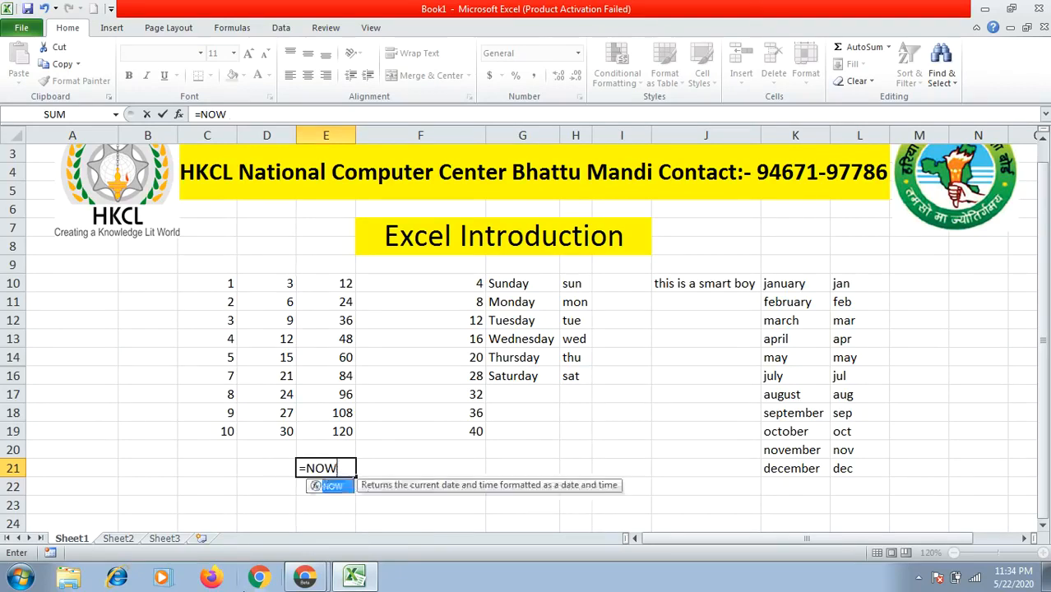
pyautogui.write('a')
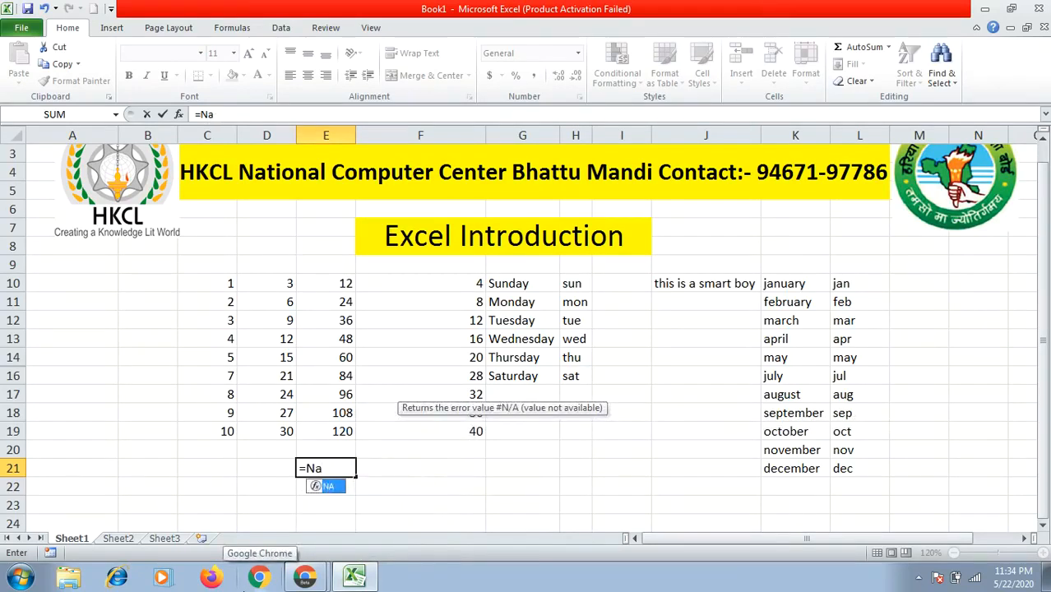
pyautogui.write('w')
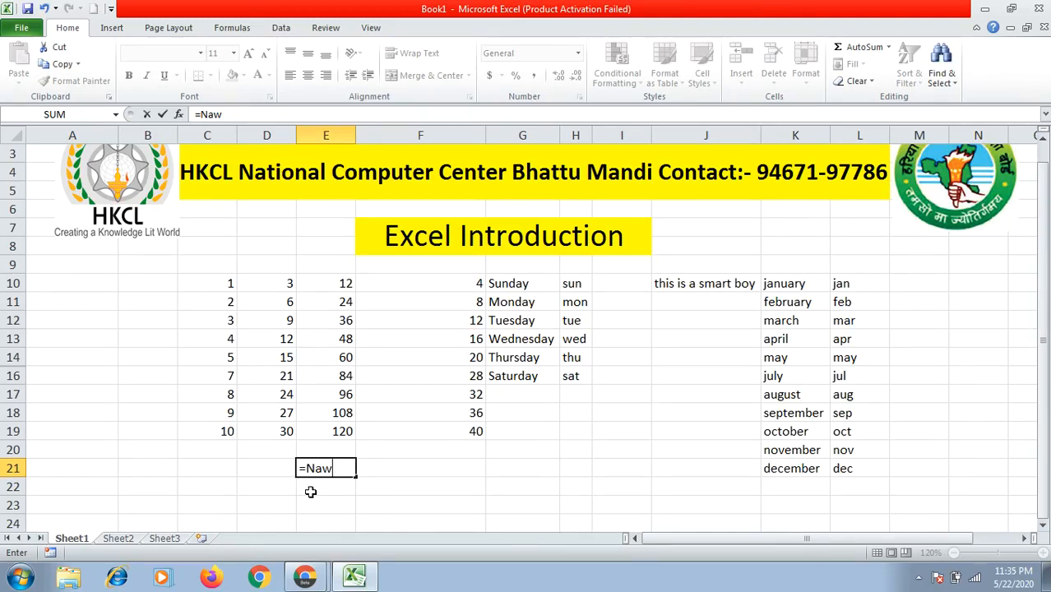
pyautogui.press('BackSpace')
pyautogui.press('BackSpace')
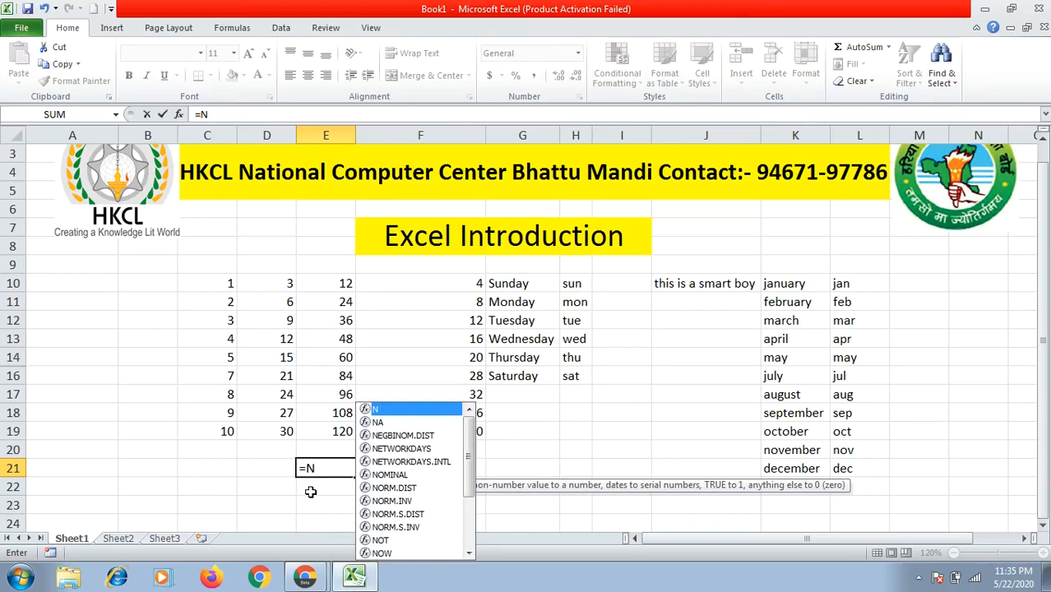
# Complete the E21 formula as =Now() and reselect the cell to view its formula
pyautogui.write('ow')
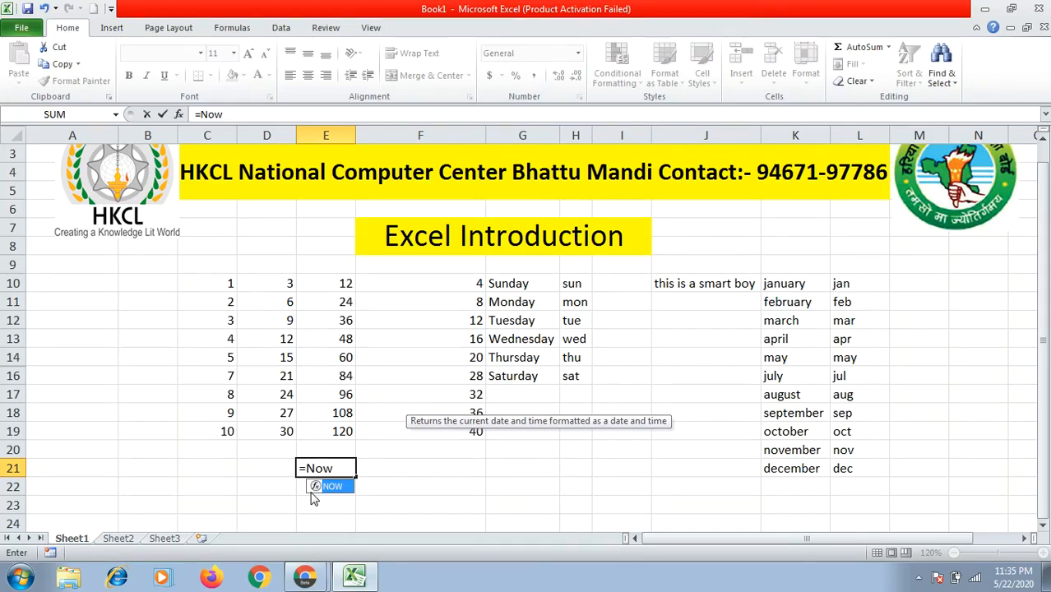
pyautogui.write('(')
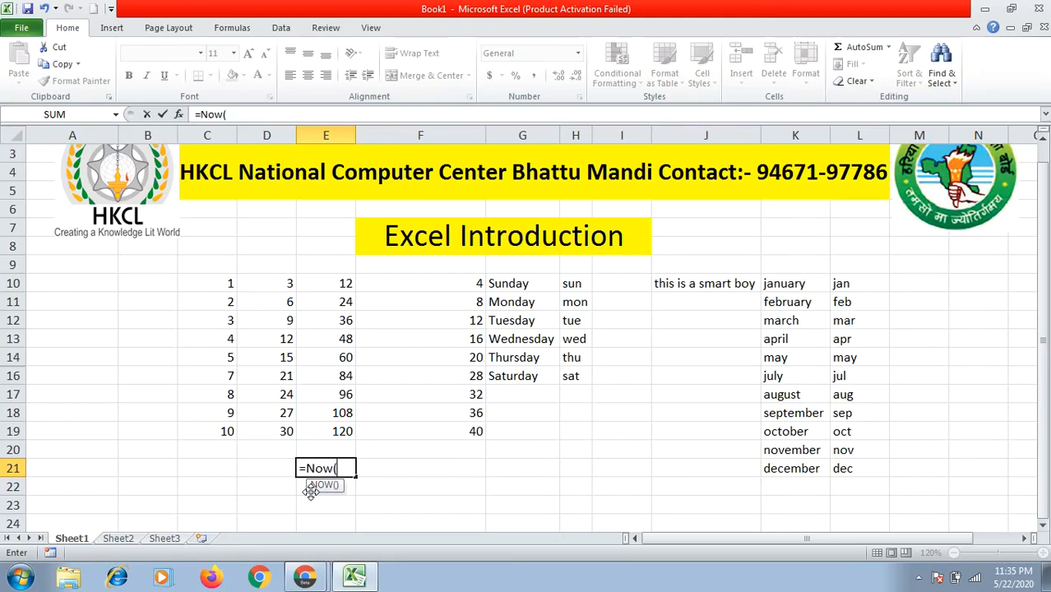
pyautogui.write(')')
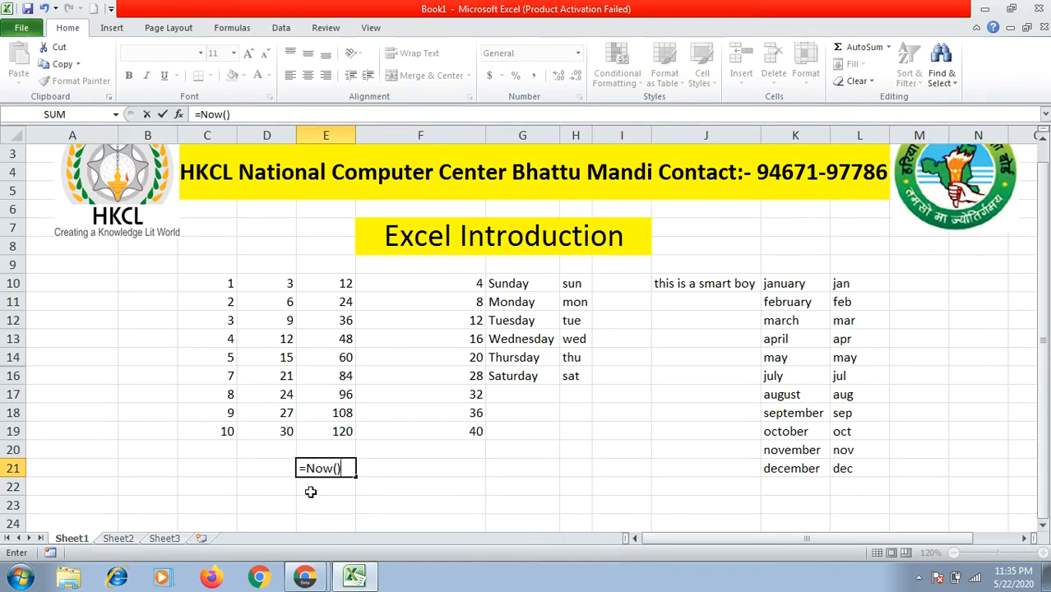
pyautogui.press('Return')
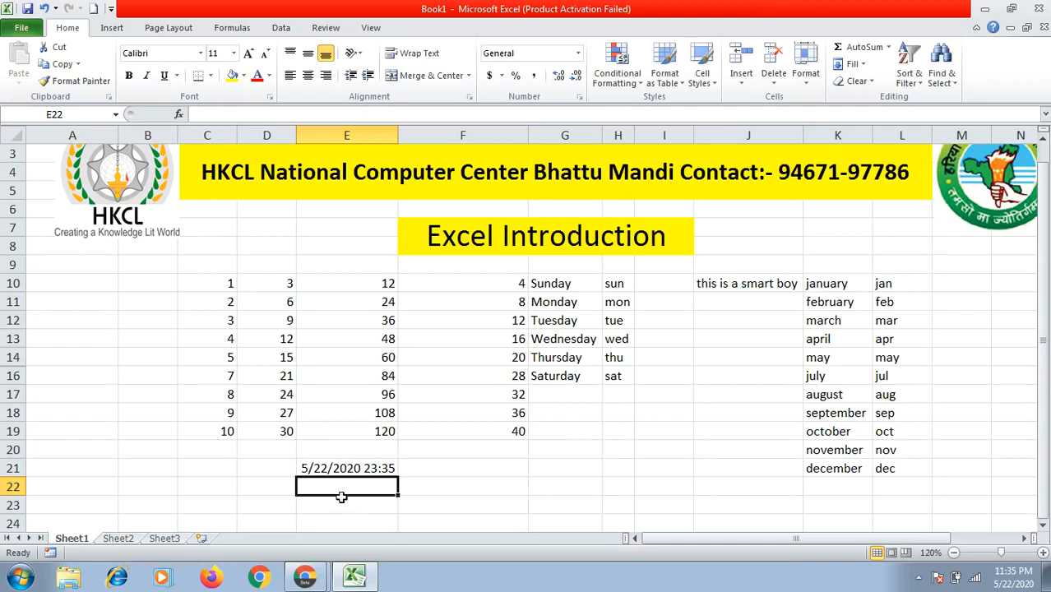
pyautogui.click(371, 465)
pyautogui.press('Down')
pyautogui.click(351, 468)
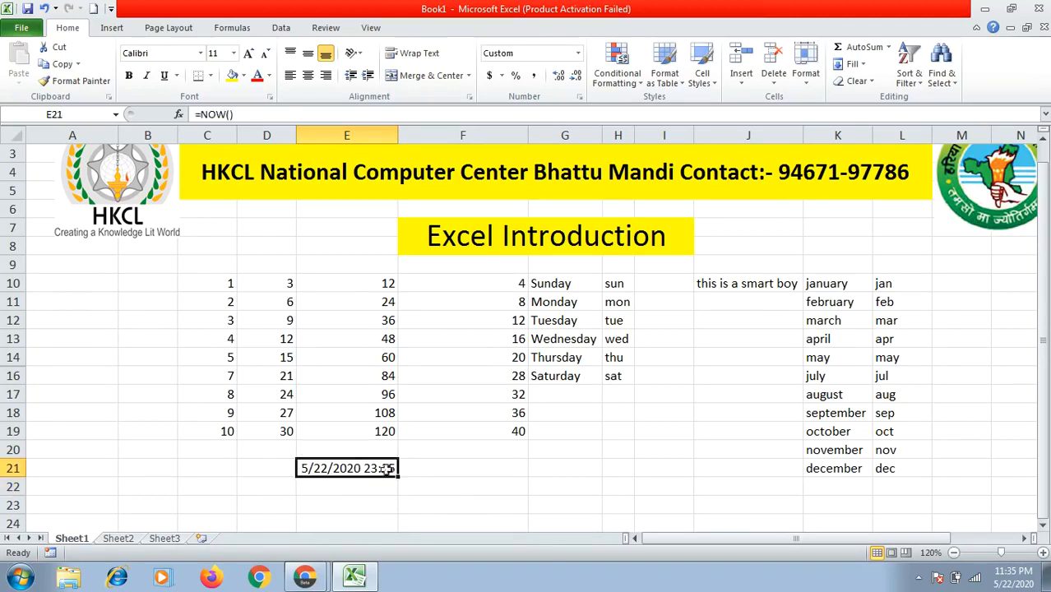
# Enter =today() in E22 to insert the current date
pyautogui.click(324, 484)
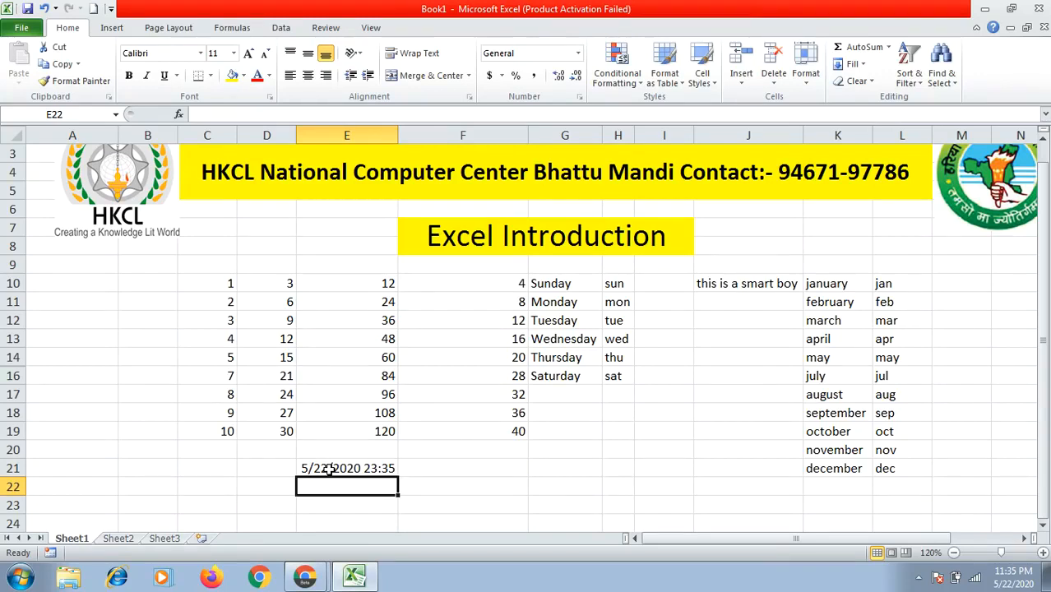
pyautogui.write('=today')
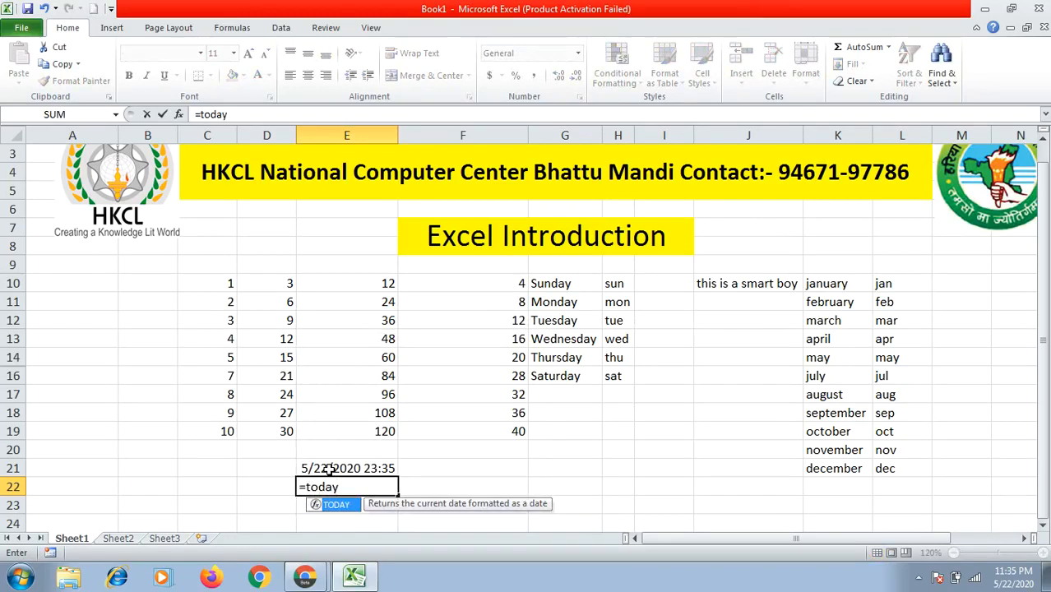
pyautogui.write('(')
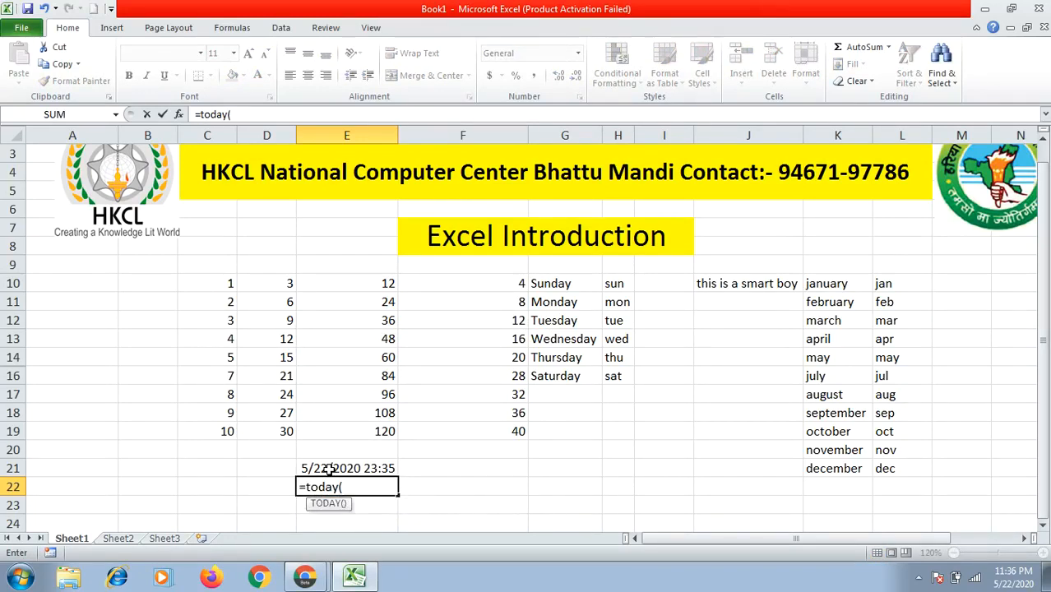
pyautogui.write(')')
pyautogui.press('Return')
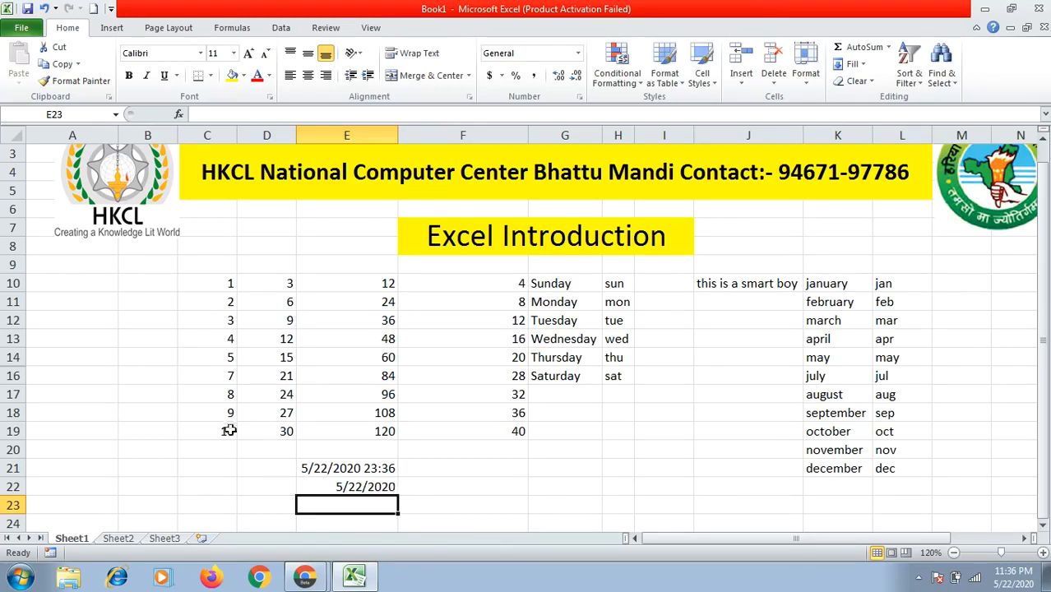
# Look over the number formats available for the date in E22 without choosing one
pyautogui.click(372, 489)
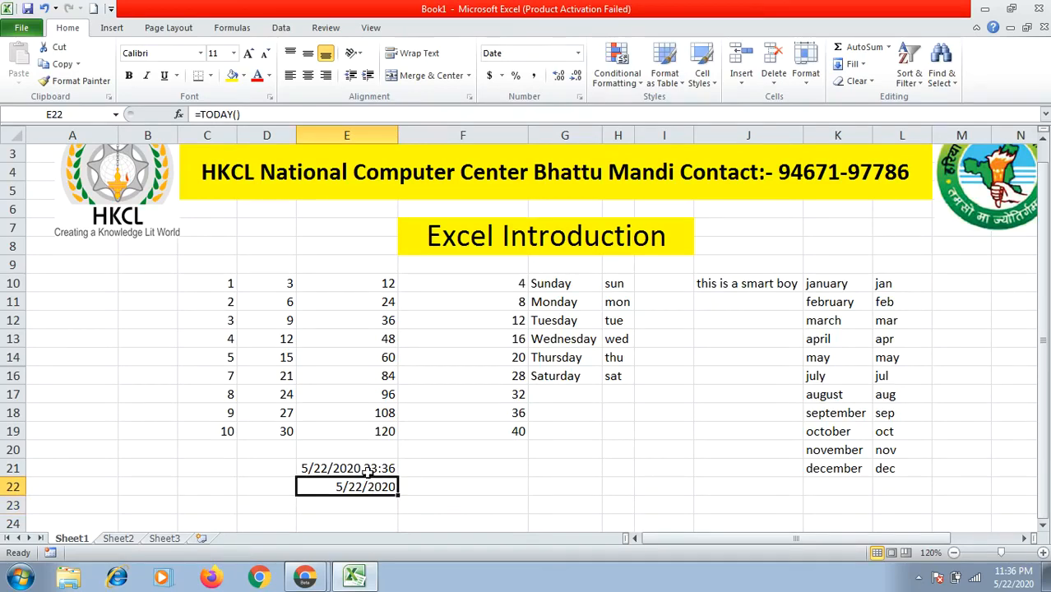
pyautogui.click(578, 53)
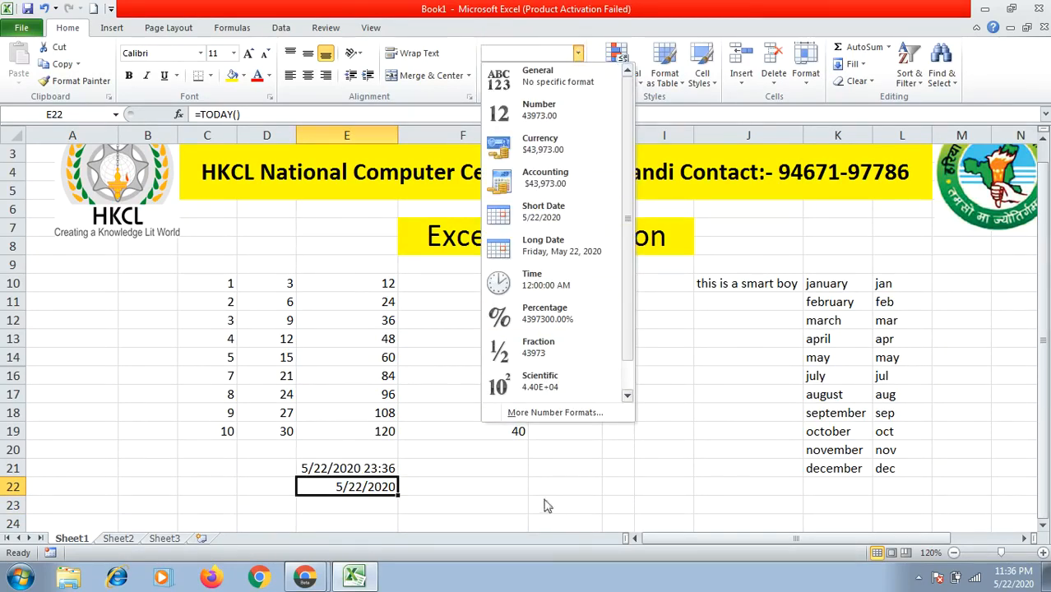
pyautogui.click(446, 483)
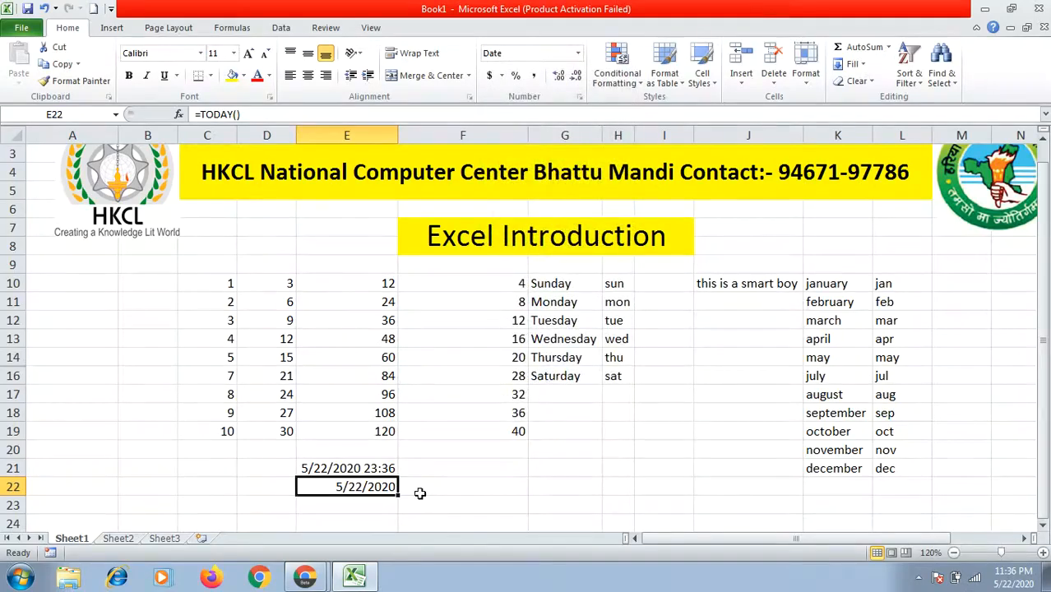
pyautogui.click(339, 589)
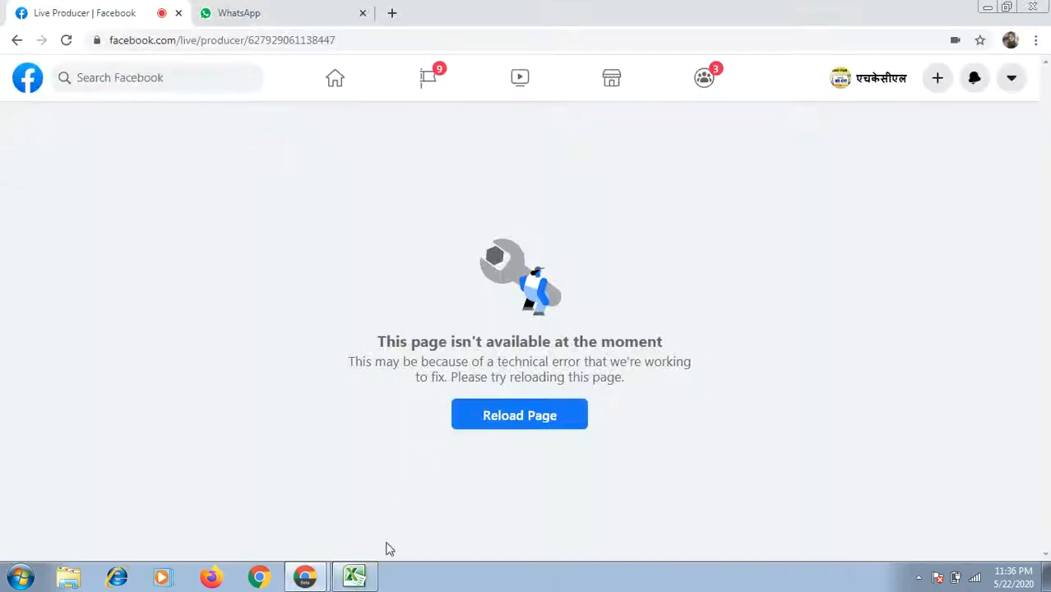
pyautogui.click(354, 578)
# Select cell E24 and switch the sheet to show formulas instead of their values
pyautogui.click(362, 521)
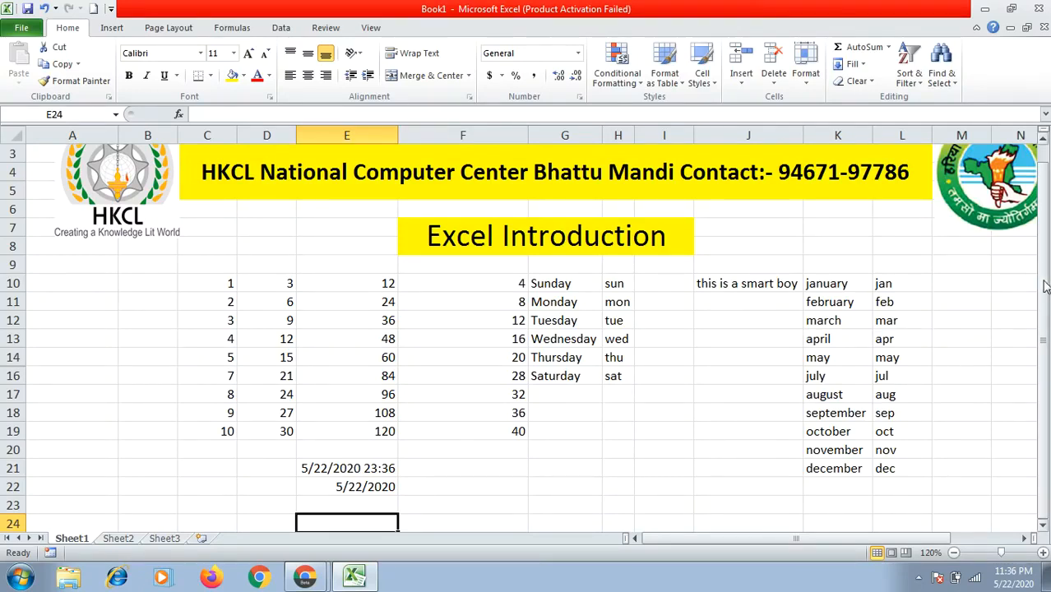
pyautogui.moveTo(1043, 284); pyautogui.dragTo(1042, 276)
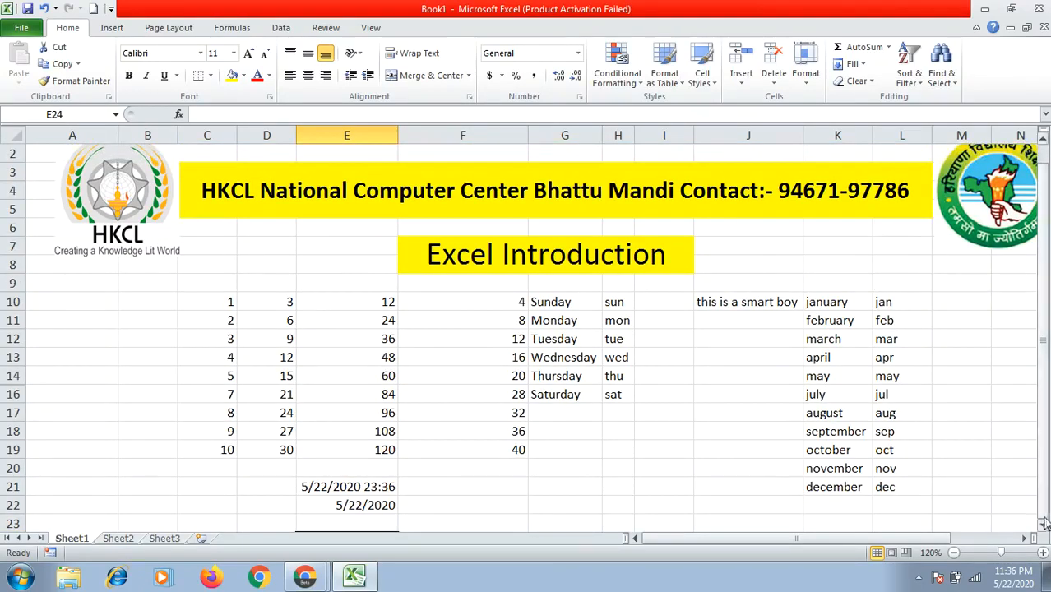
pyautogui.click(1042, 528)
pyautogui.click(1043, 527)
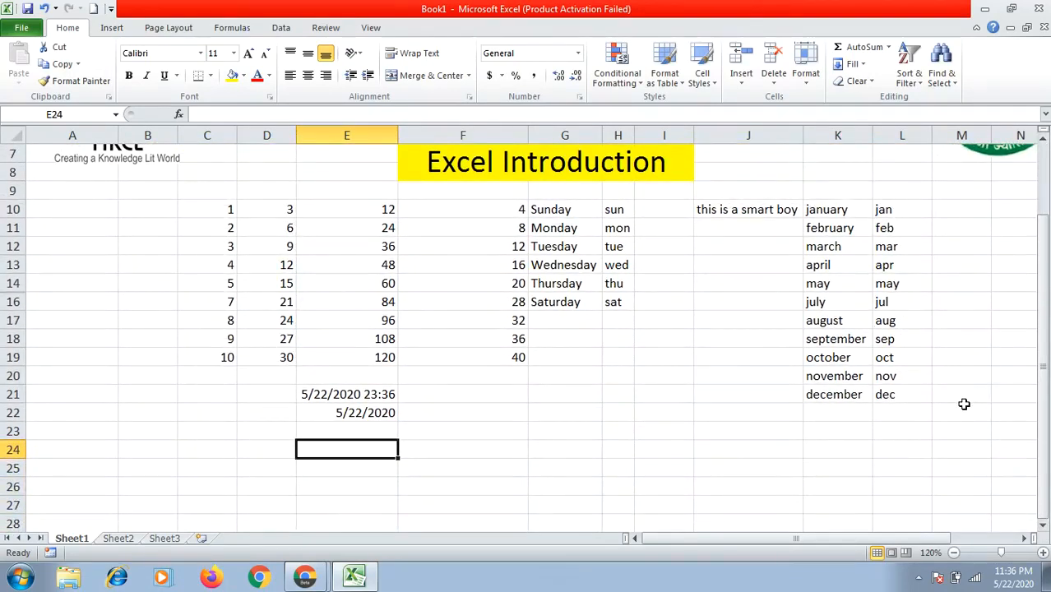
pyautogui.hotkey('ctrl', '`')
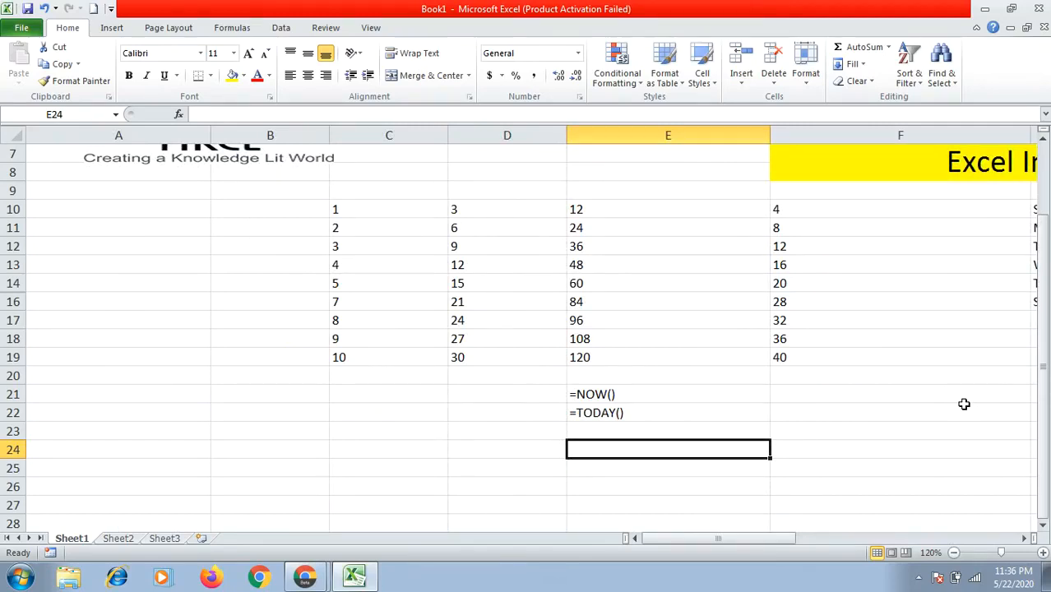
pyautogui.click(1024, 539)
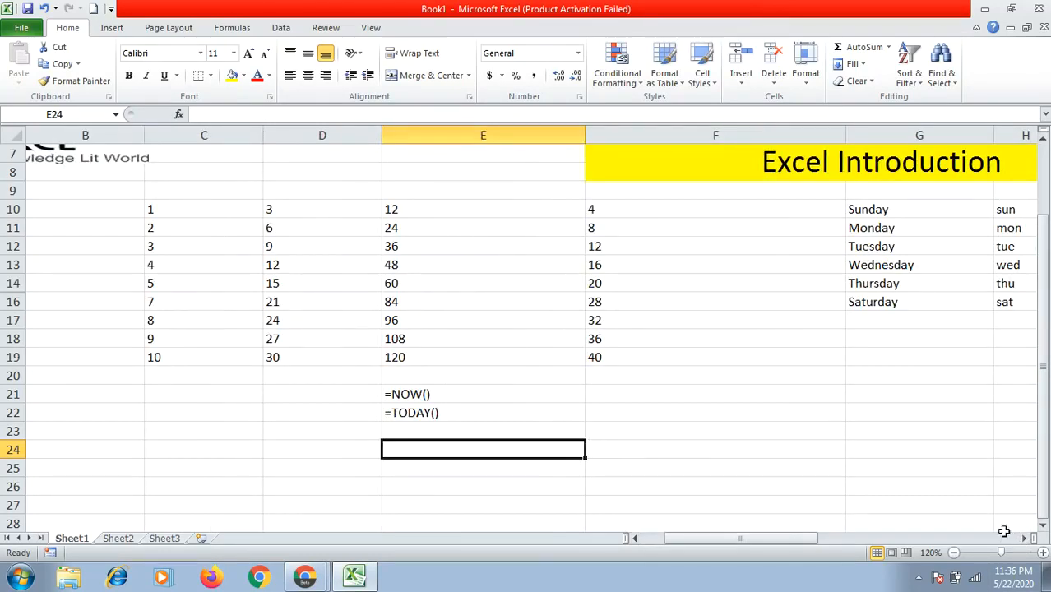
# Bring up the On-Screen Keyboard to point out the Ctrl and grave accent keys, minimize it, and select E21
pyautogui.click(21, 582)
pyautogui.click(67, 480)
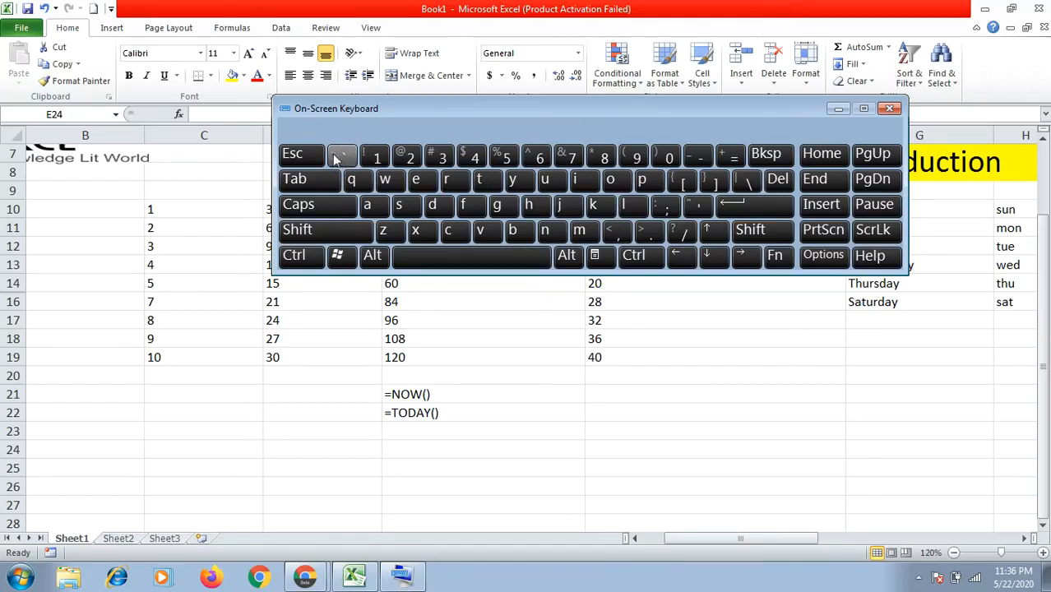
pyautogui.click(307, 258)
pyautogui.click(342, 158)
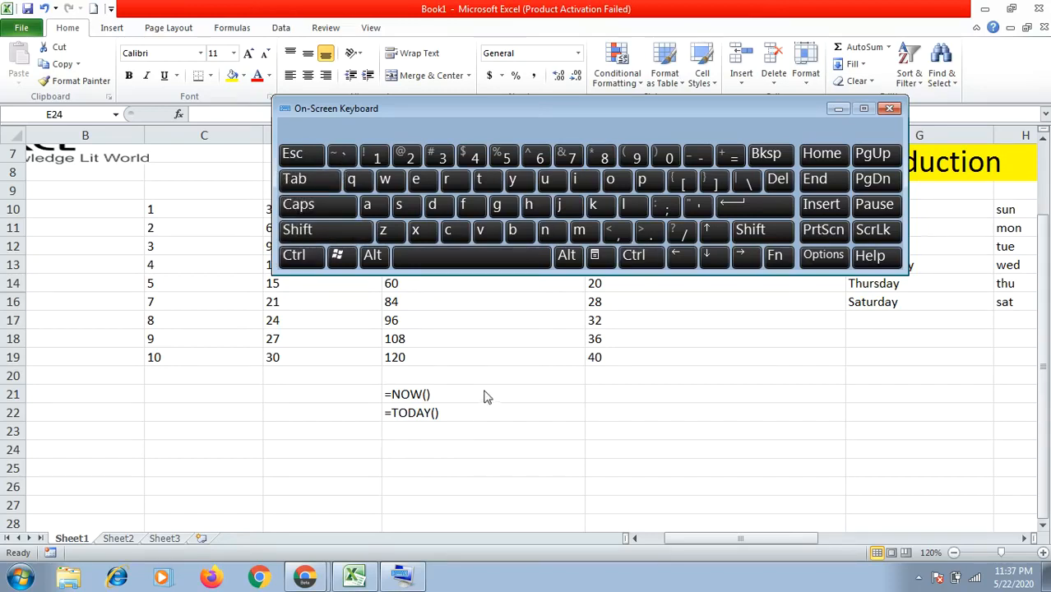
pyautogui.press('ctrl')
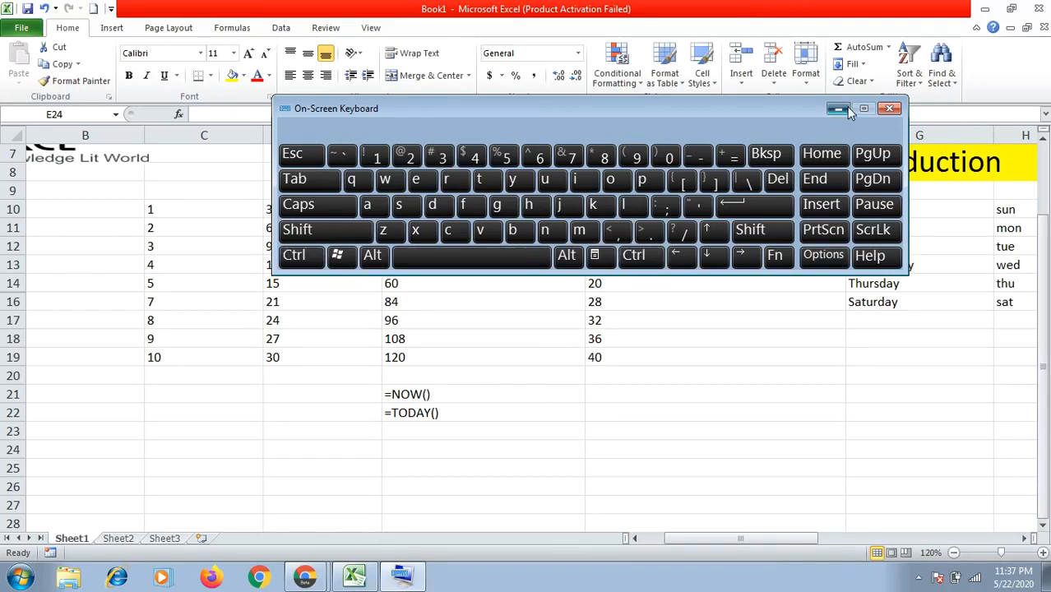
pyautogui.click(492, 399)
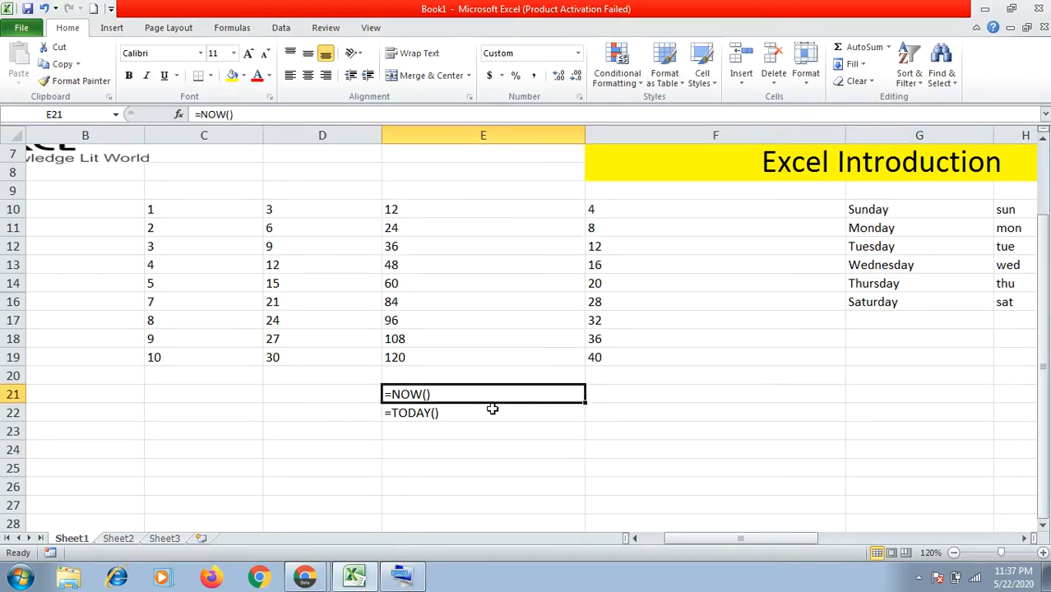
# Switch the sheet back and forth between showing formulas and values, leaving values displayed, and select G24
pyautogui.hotkey('ctrl', '`')
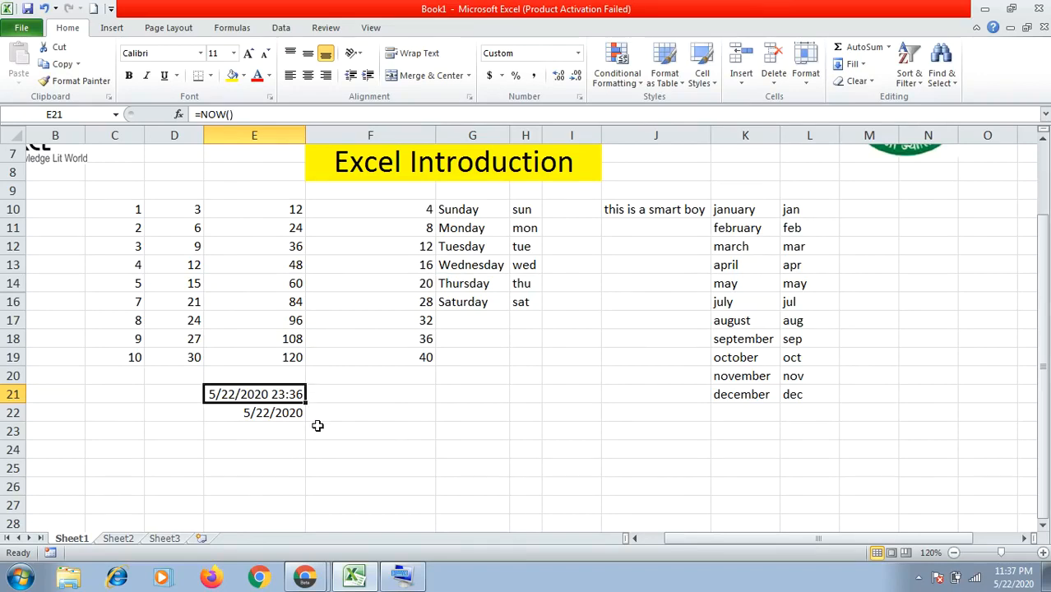
pyautogui.hotkey('ctrl', '`')
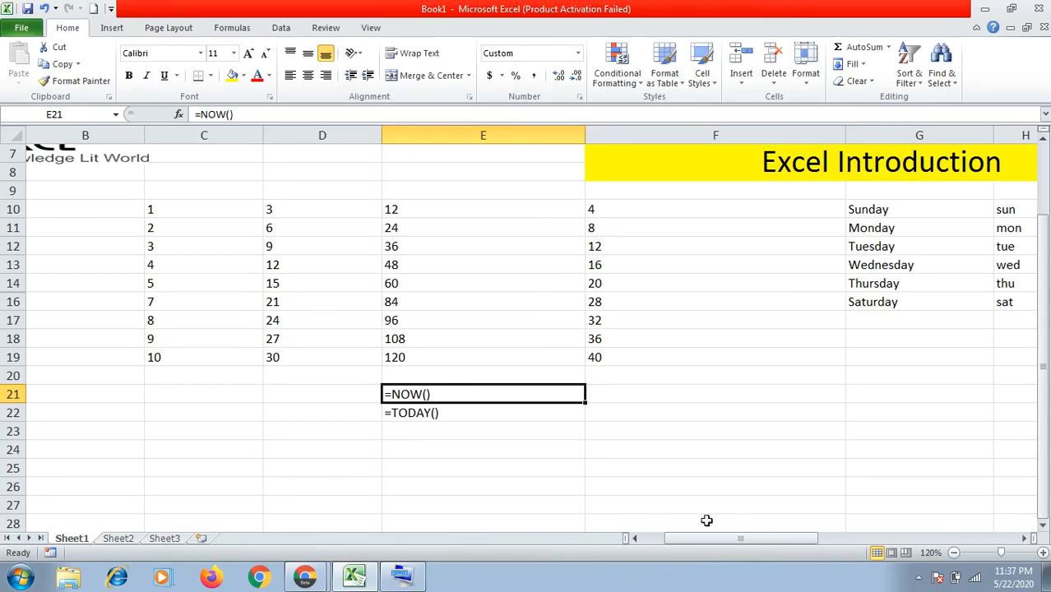
pyautogui.moveTo(741, 541)
pyautogui.mouseDown()
pyautogui.moveTo(798, 551)
pyautogui.moveTo(663, 551)
pyautogui.moveTo(726, 547)
pyautogui.mouseUp()
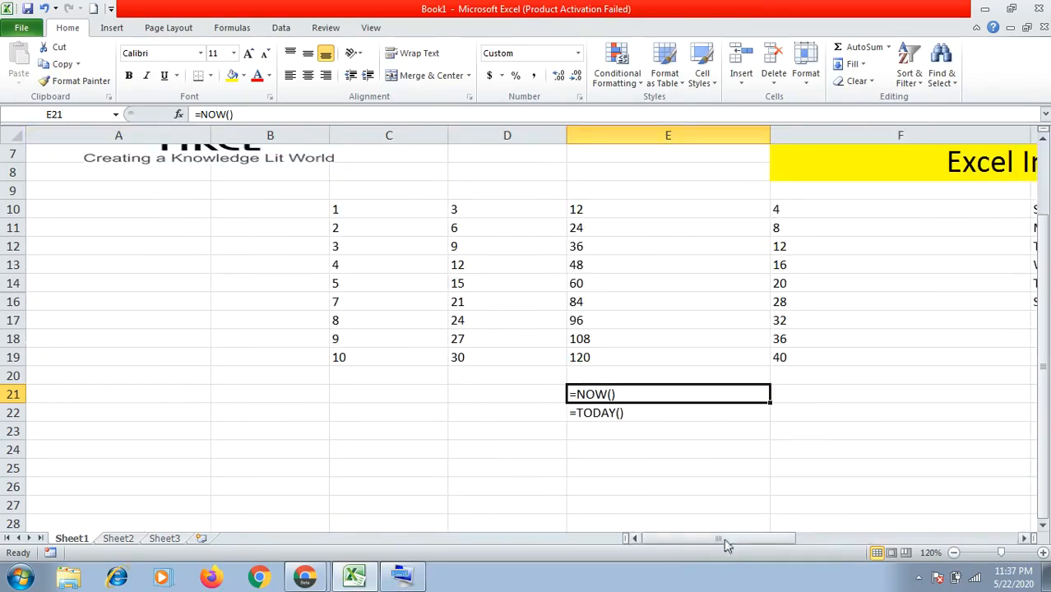
pyautogui.click(646, 473)
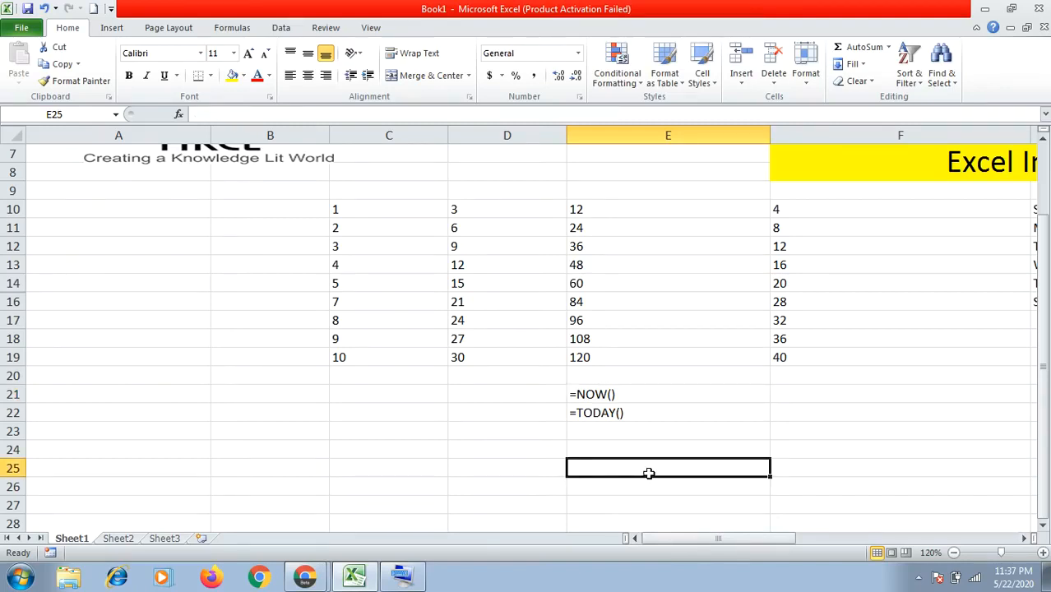
pyautogui.hotkey('ctrl', '`')
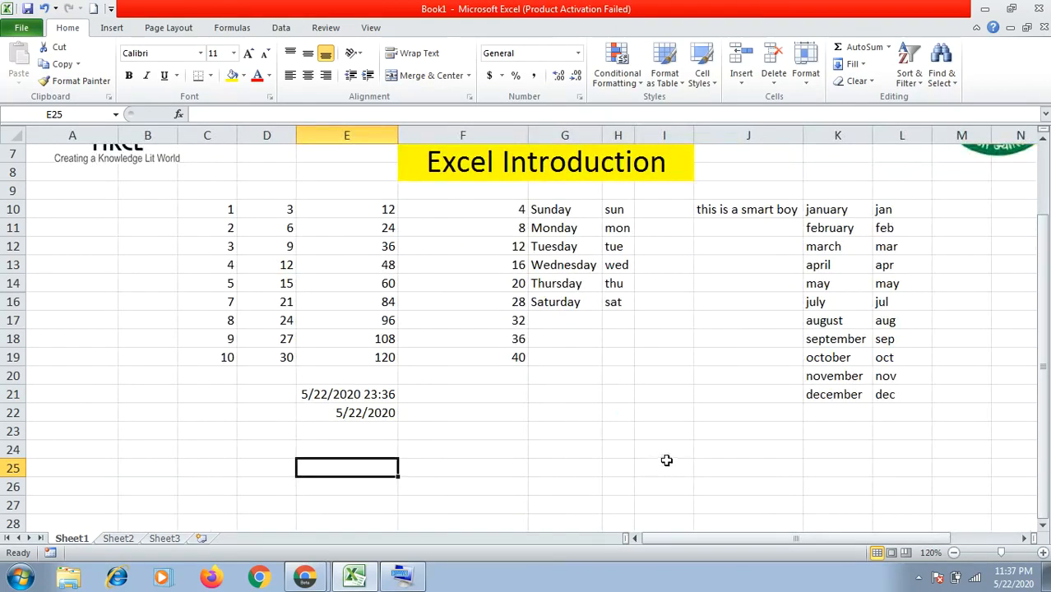
pyautogui.click(579, 448)
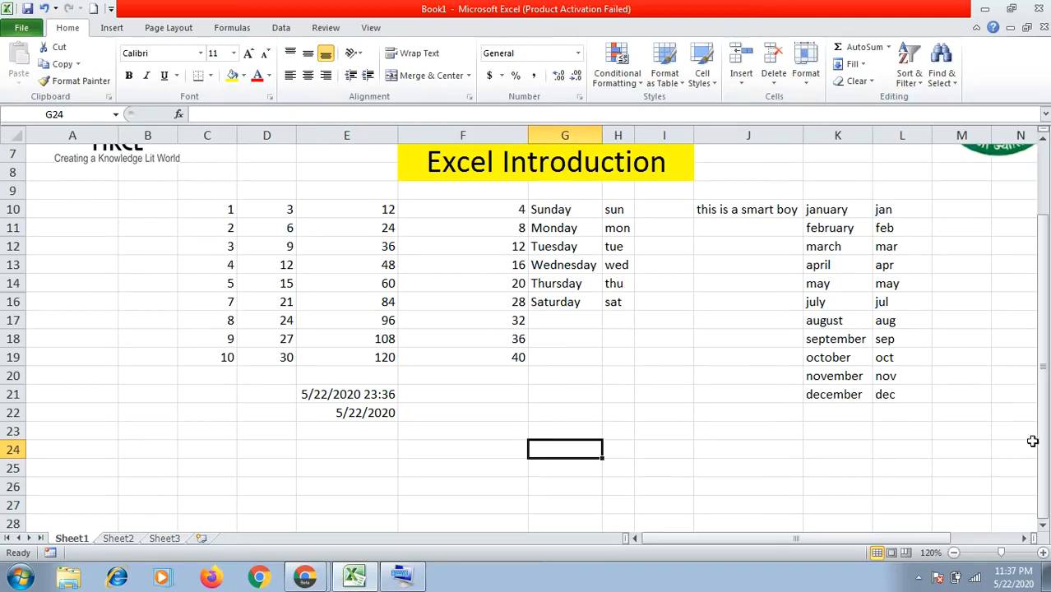
# Inspect the TODAY formula in E22 and the NOW formula in E21, and re-enter E21 to refresh its time
pyautogui.moveTo(1043, 461); pyautogui.dragTo(1041, 441)
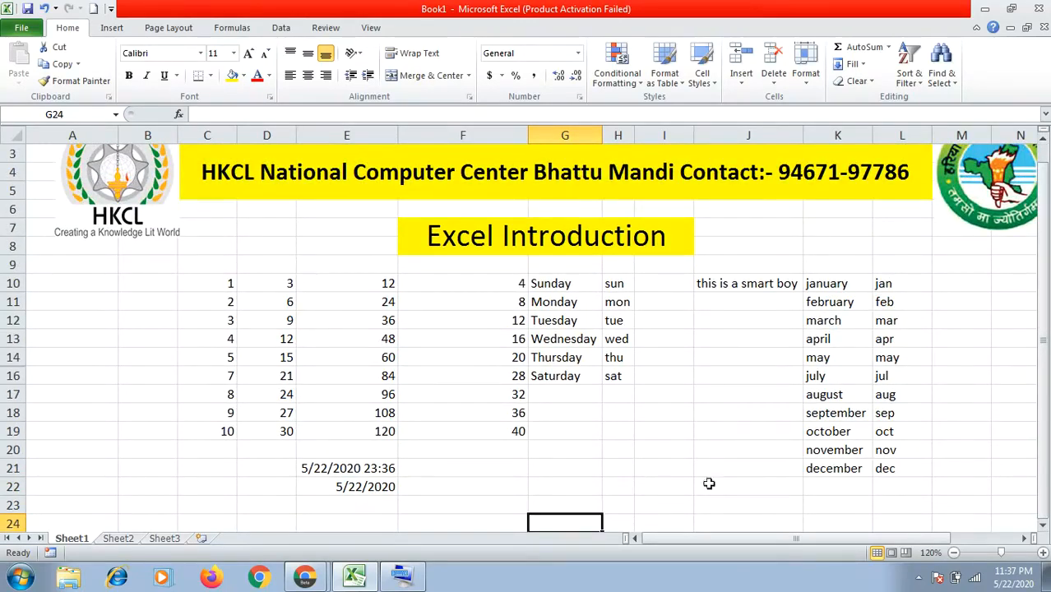
pyautogui.click(1023, 537)
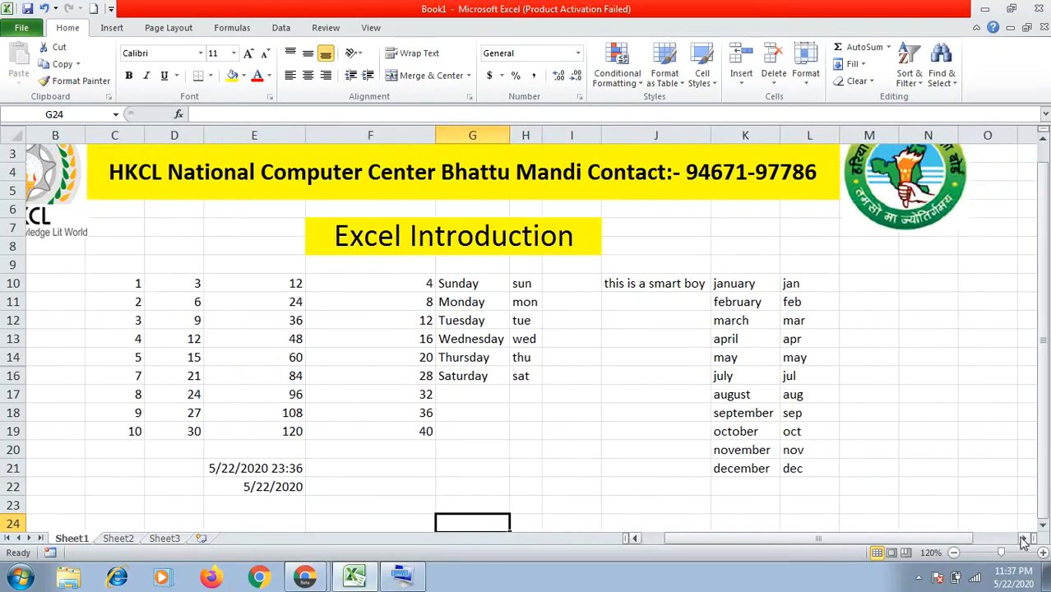
pyautogui.click(286, 489)
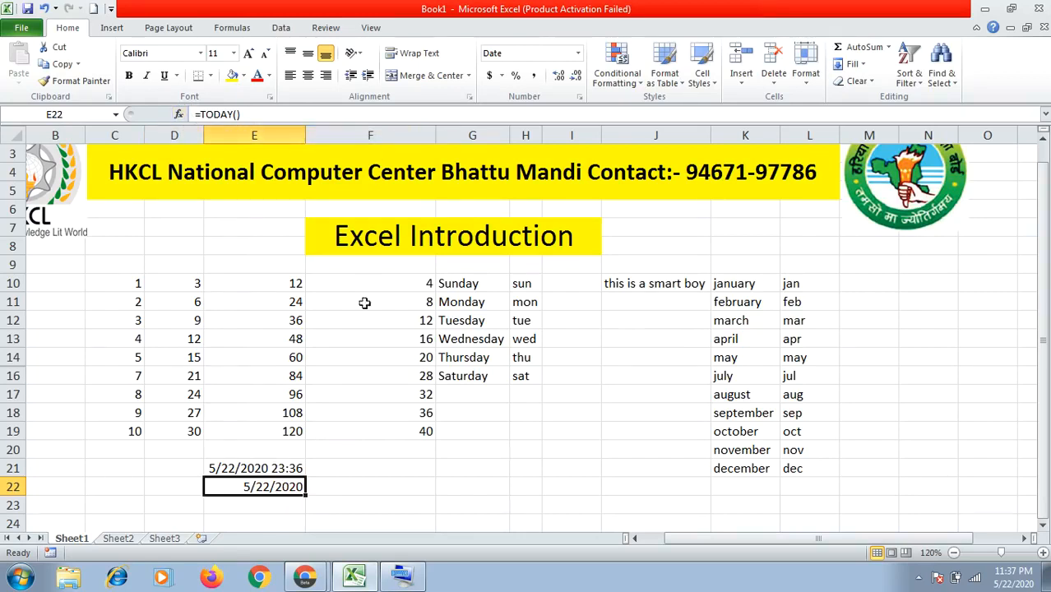
pyautogui.click(295, 466)
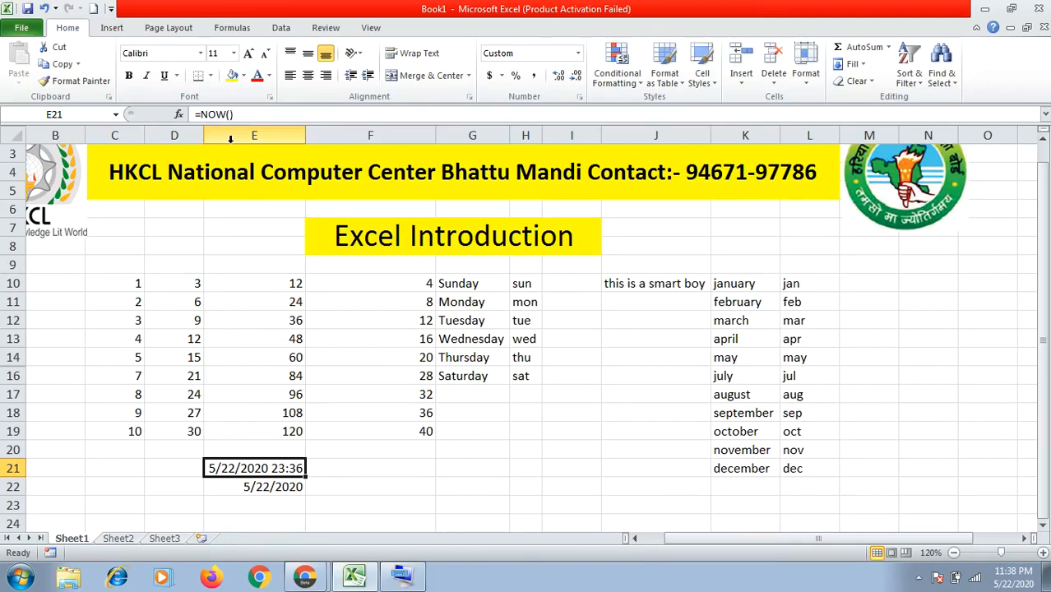
pyautogui.click(394, 480)
pyautogui.click(280, 468)
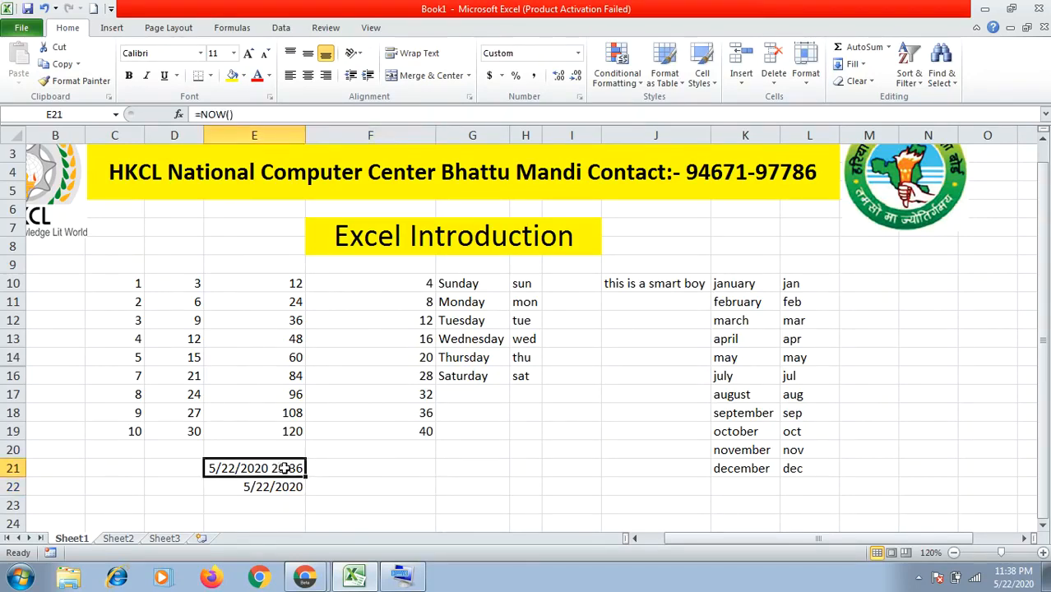
pyautogui.doubleClick(289, 469)
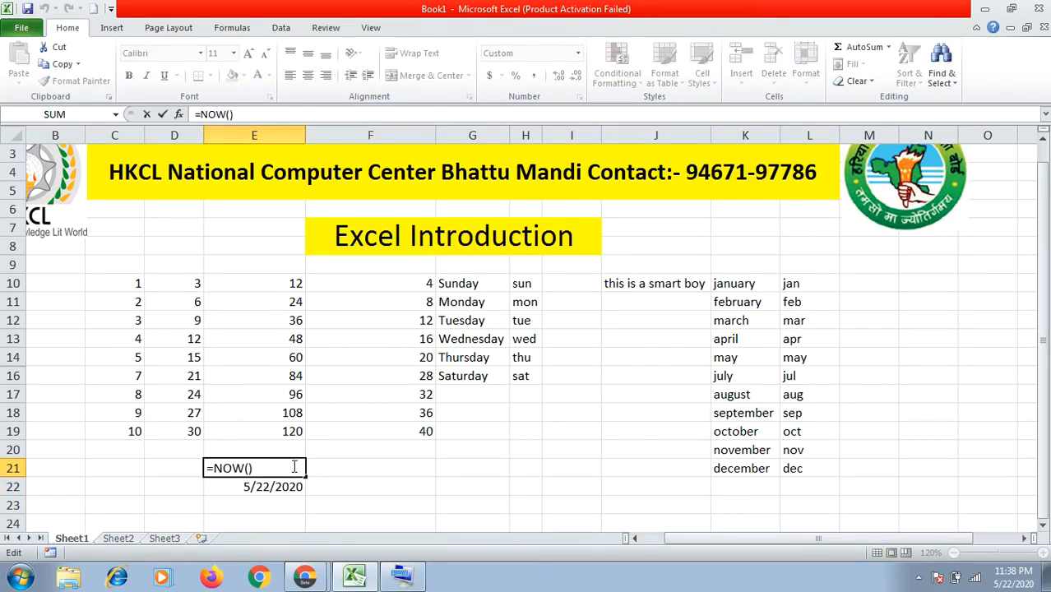
pyautogui.click(380, 471)
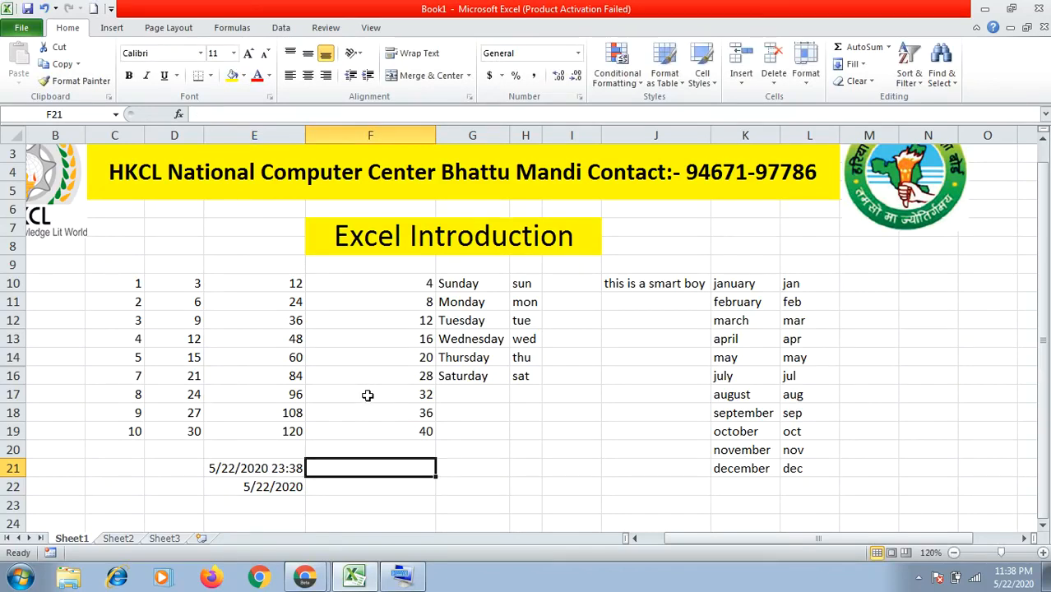
# Enter =second(now()) in F21 to return the seconds of the current time
pyautogui.write('=second')
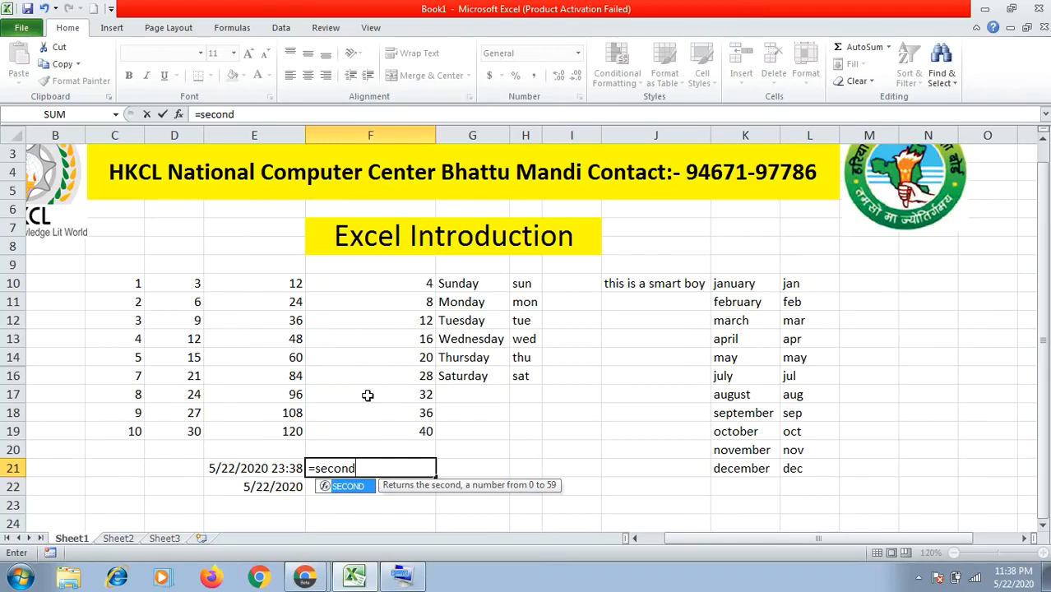
pyautogui.write('(')
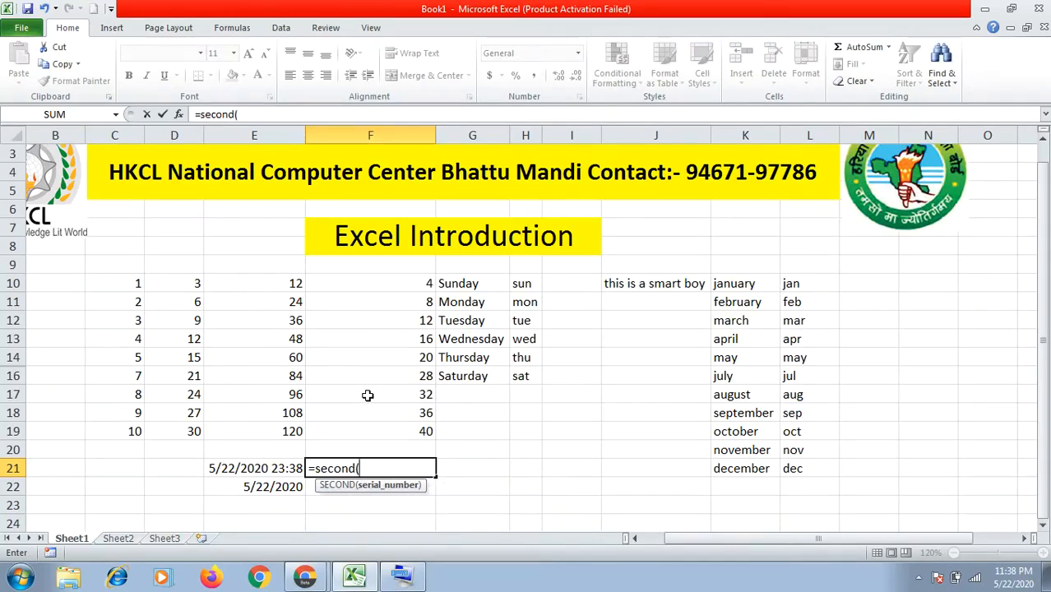
pyautogui.write('now')
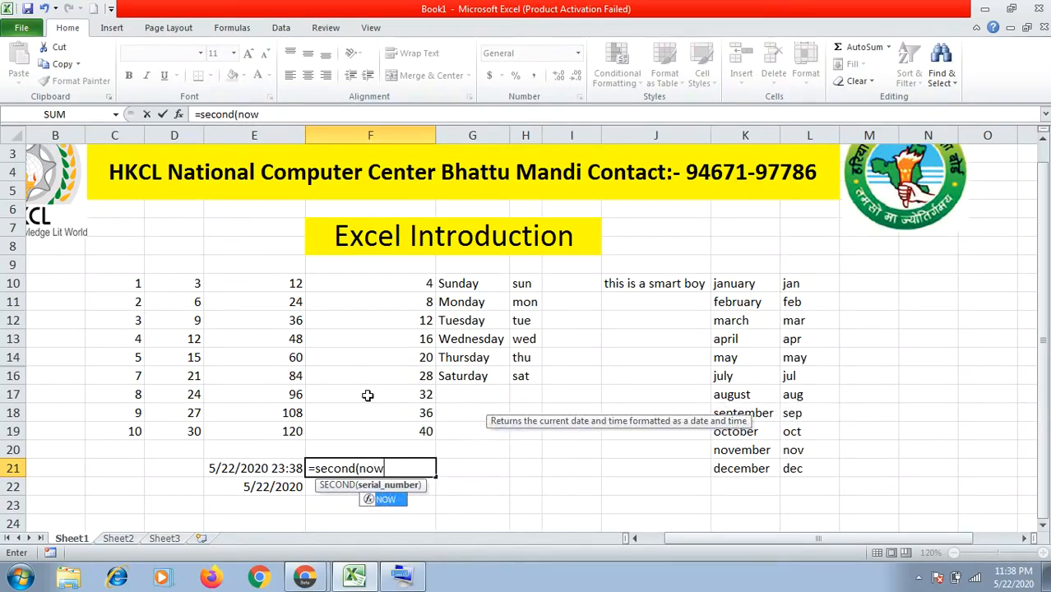
pyautogui.write('())')
pyautogui.press('Return')
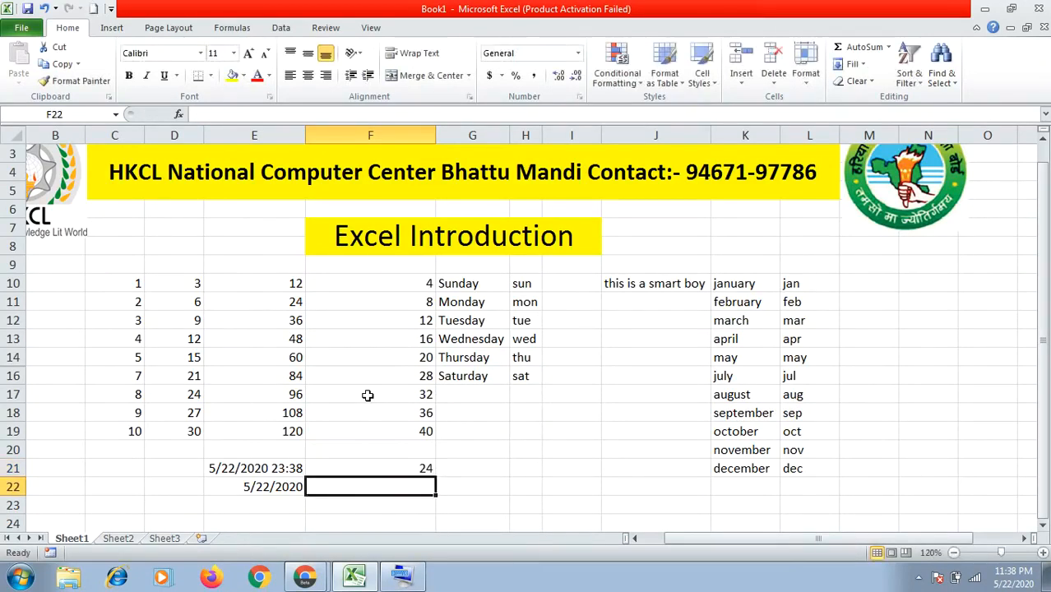
# Reopen the SECOND formula in F21, remove its closing parenthesis, and re-enter it to refresh the seconds
pyautogui.click(426, 466)
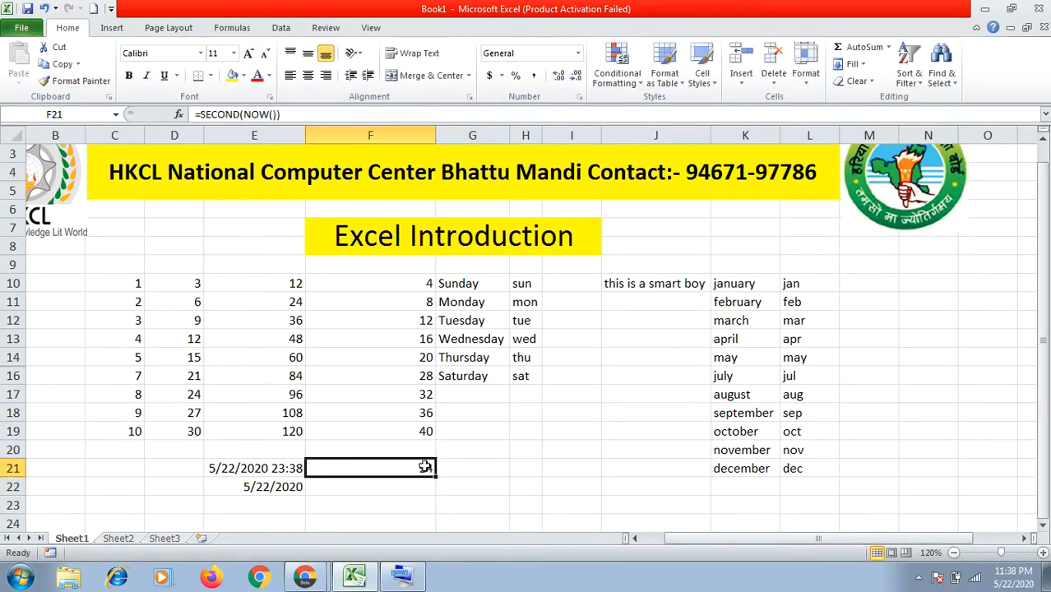
pyautogui.doubleClick(424, 467)
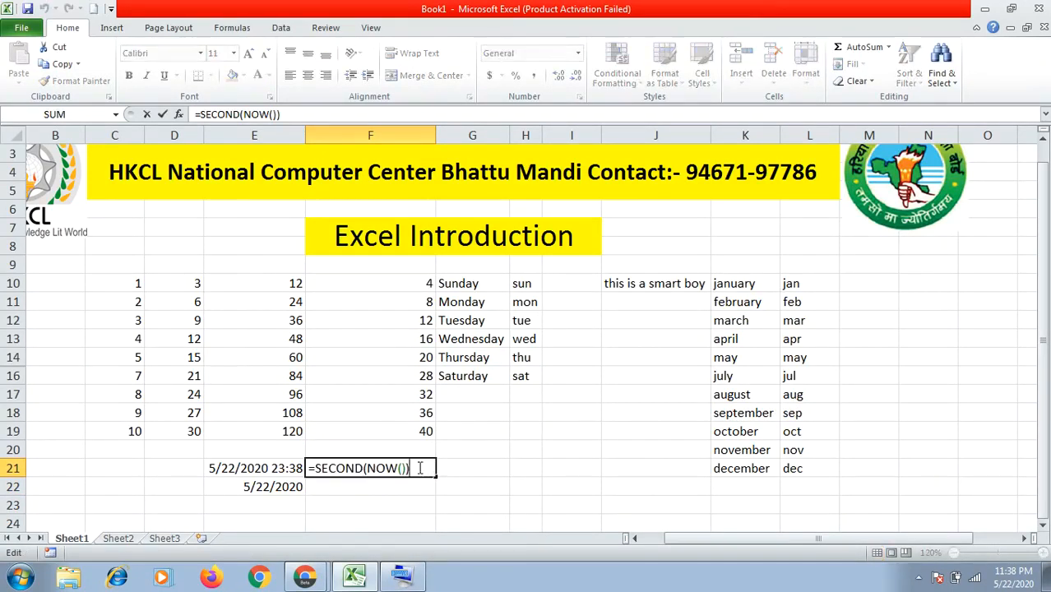
pyautogui.press('BackSpace')
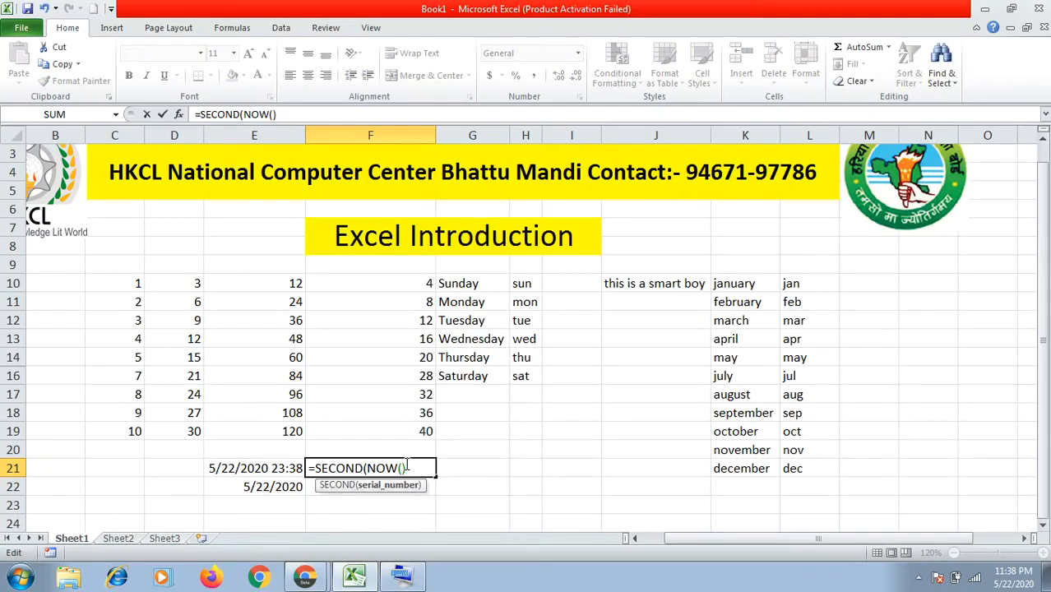
pyautogui.press('Return')
pyautogui.press('Return')
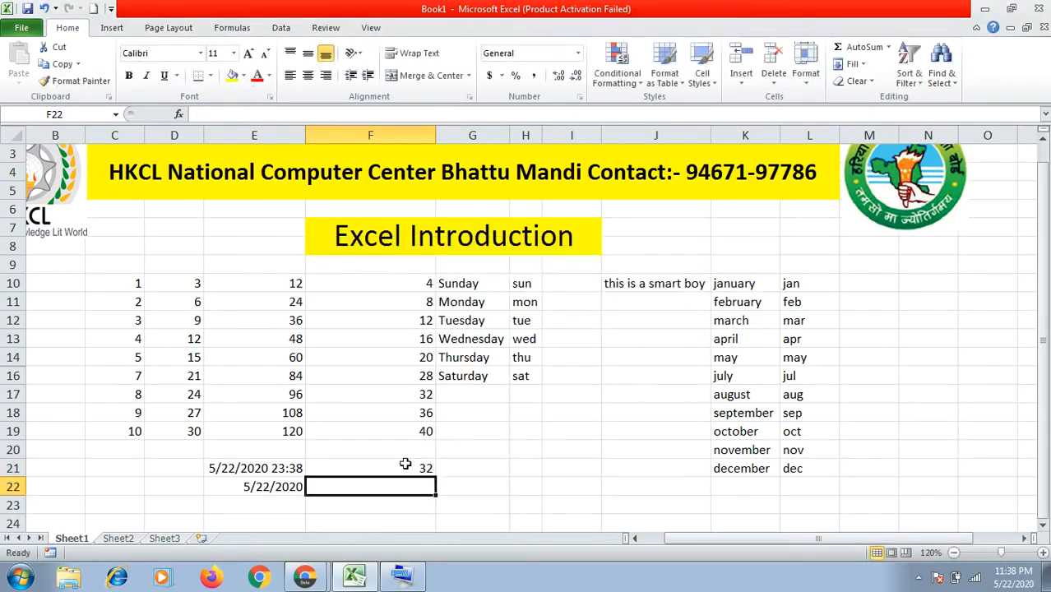
# Try to enter =SECOND() in F21 with the NOW() argument removed
pyautogui.doubleClick(426, 470)
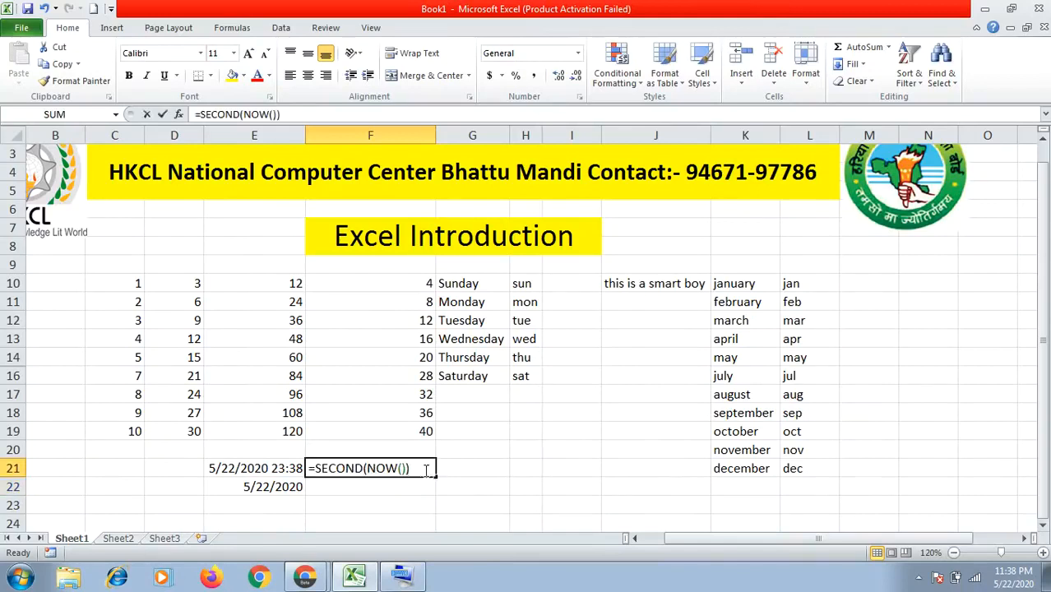
pyautogui.click(402, 467)
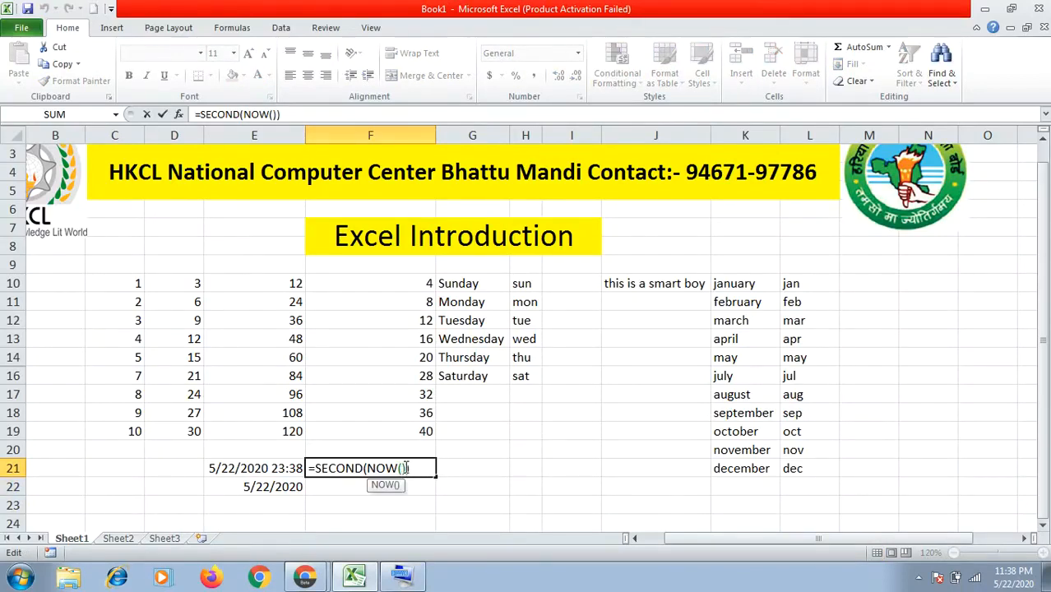
pyautogui.press('BackSpace')
pyautogui.press('BackSpace')
pyautogui.press('BackSpace')
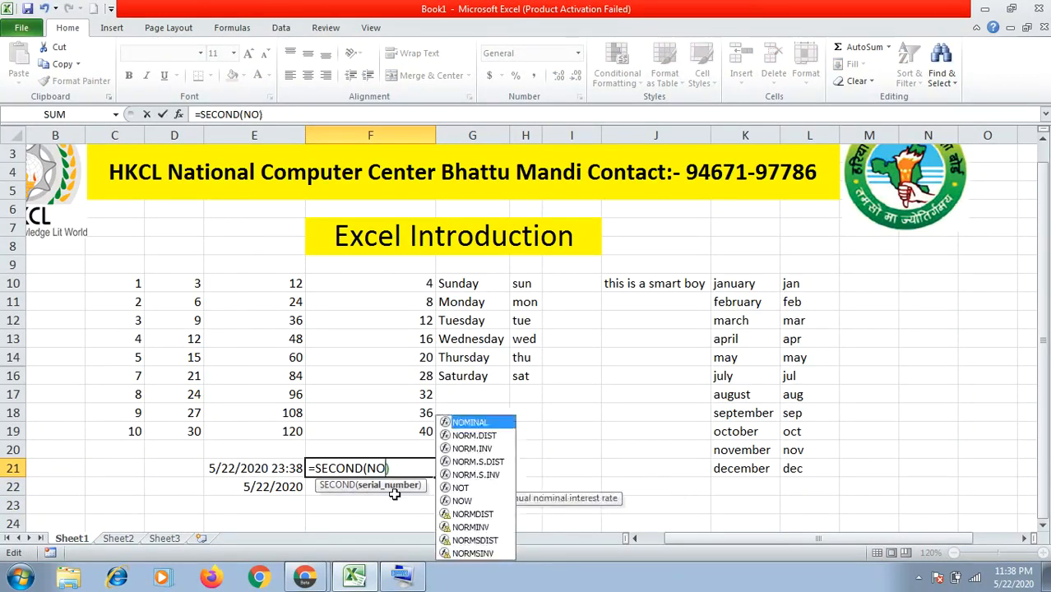
pyautogui.press('BackSpace')
pyautogui.press('BackSpace')
pyautogui.press('Return')
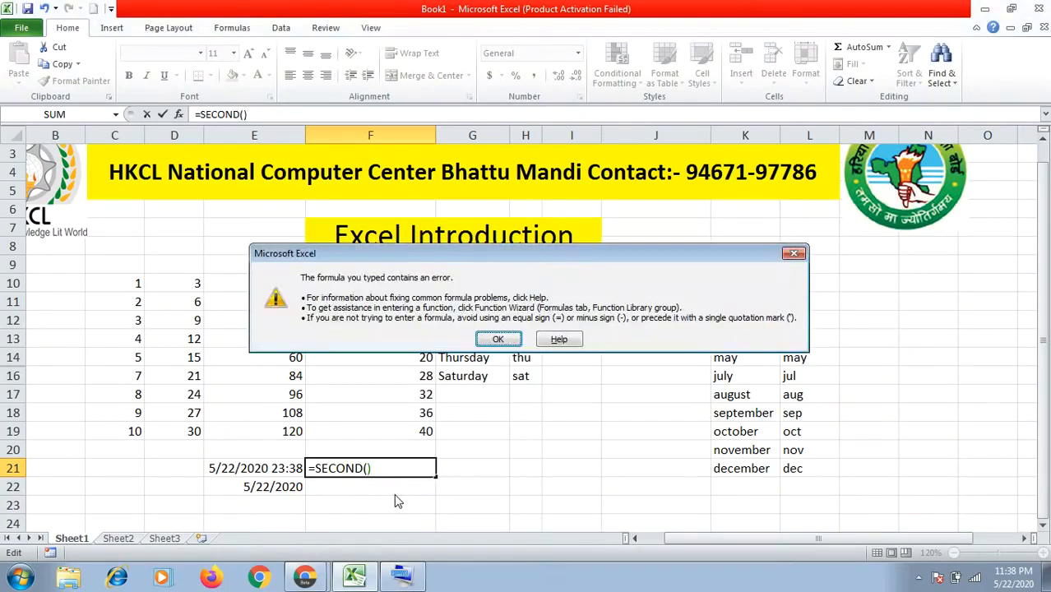
pyautogui.press('Return')
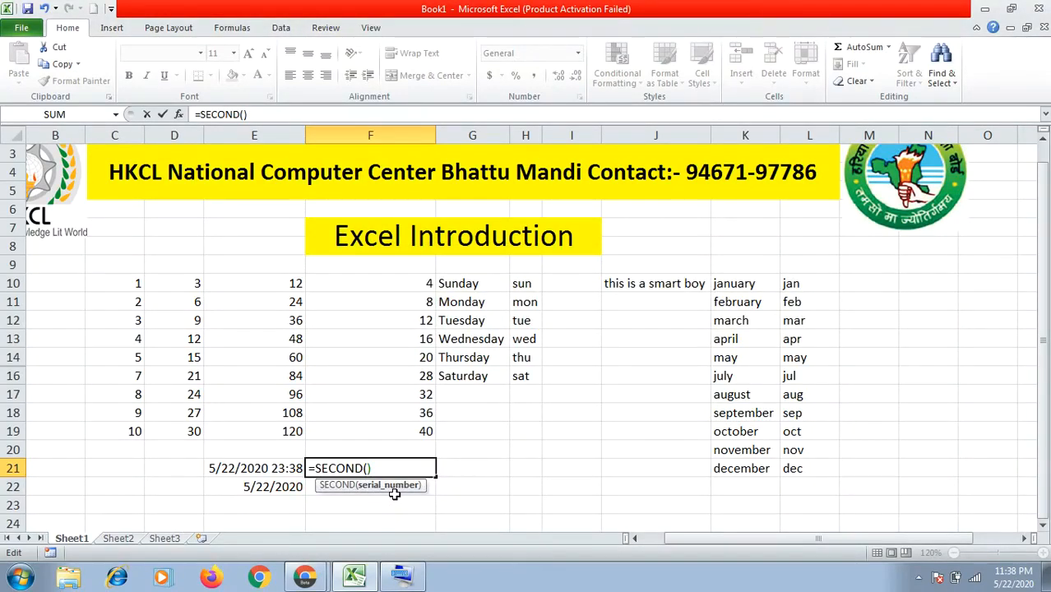
# Insert now() as the argument of SECOND in F21 and enter the formula
pyautogui.write('now(')
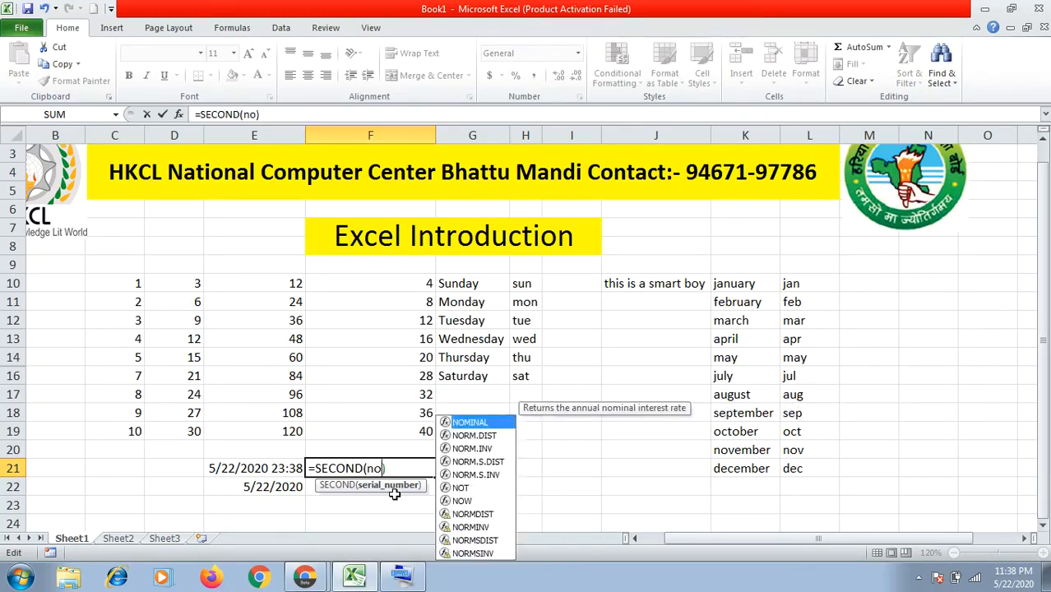
pyautogui.write(')')
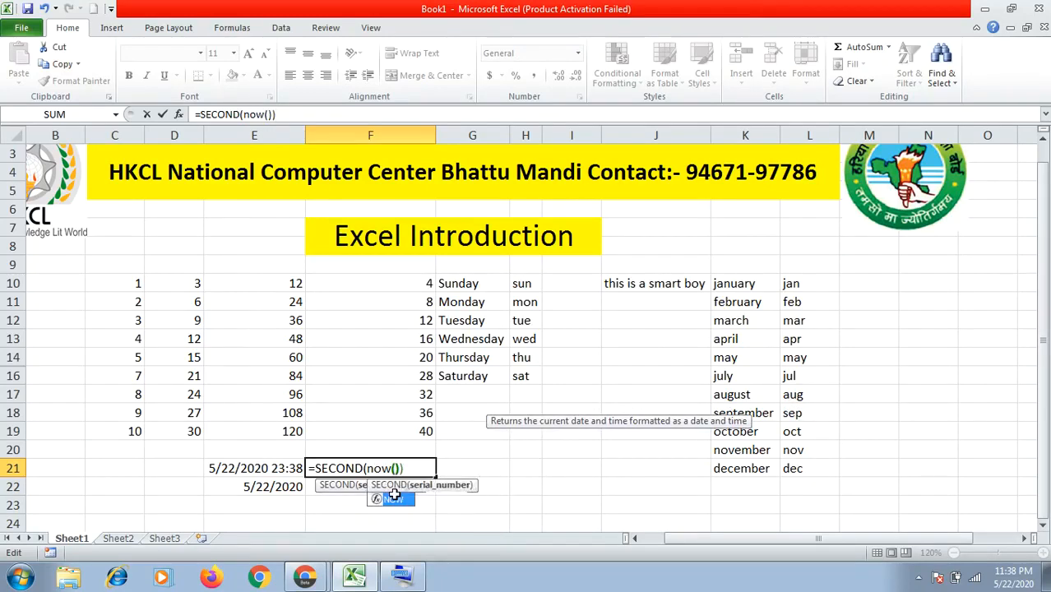
pyautogui.press('Return')
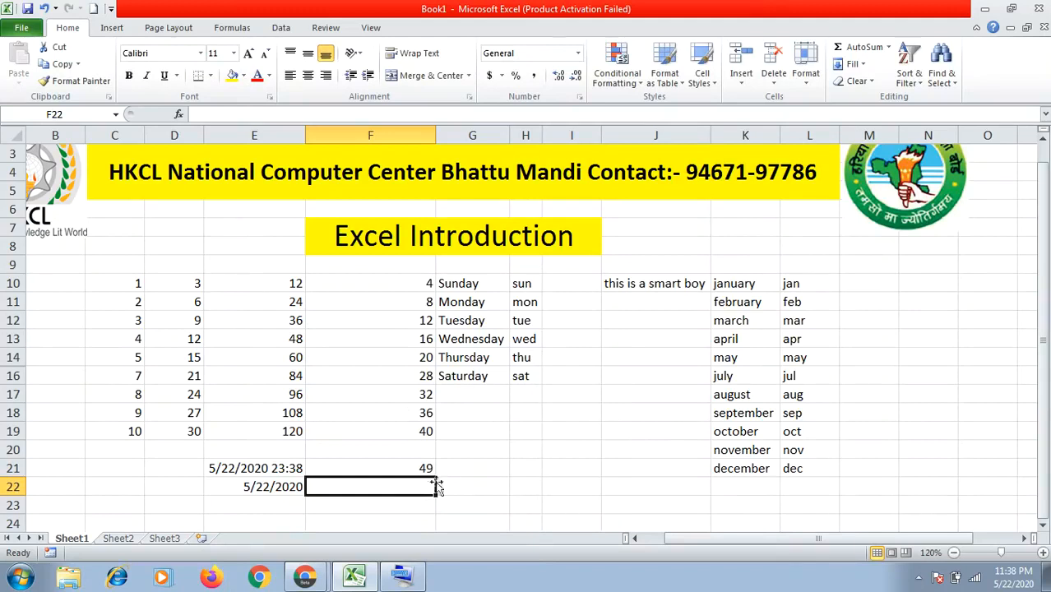
# Recalculate the seconds by re-entering the unchanged formula in F21, check the NOW cell E21, and select F23
pyautogui.click(498, 467)
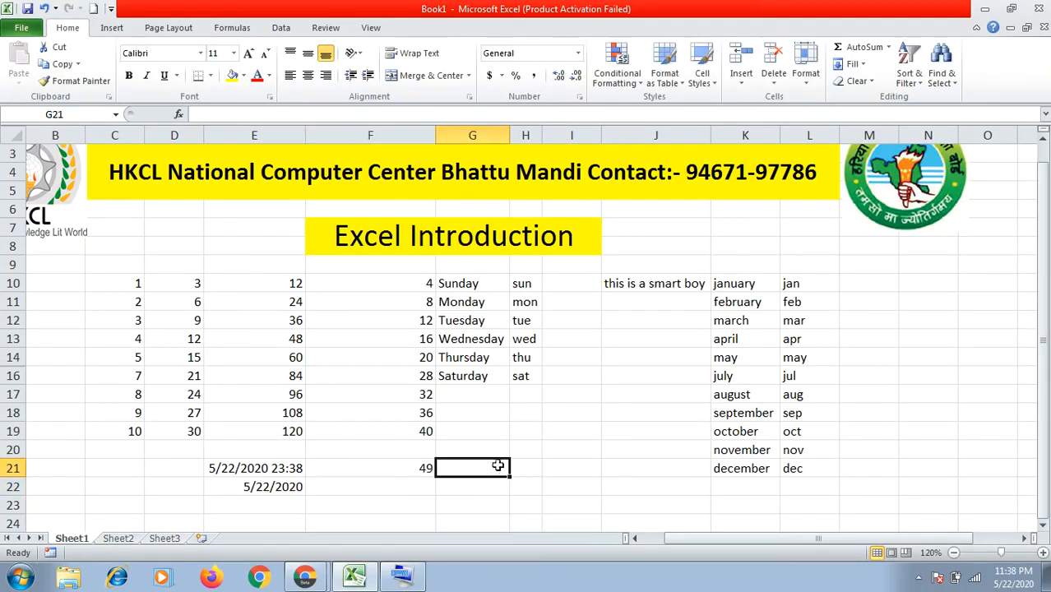
pyautogui.click(419, 468)
pyautogui.press('Return')
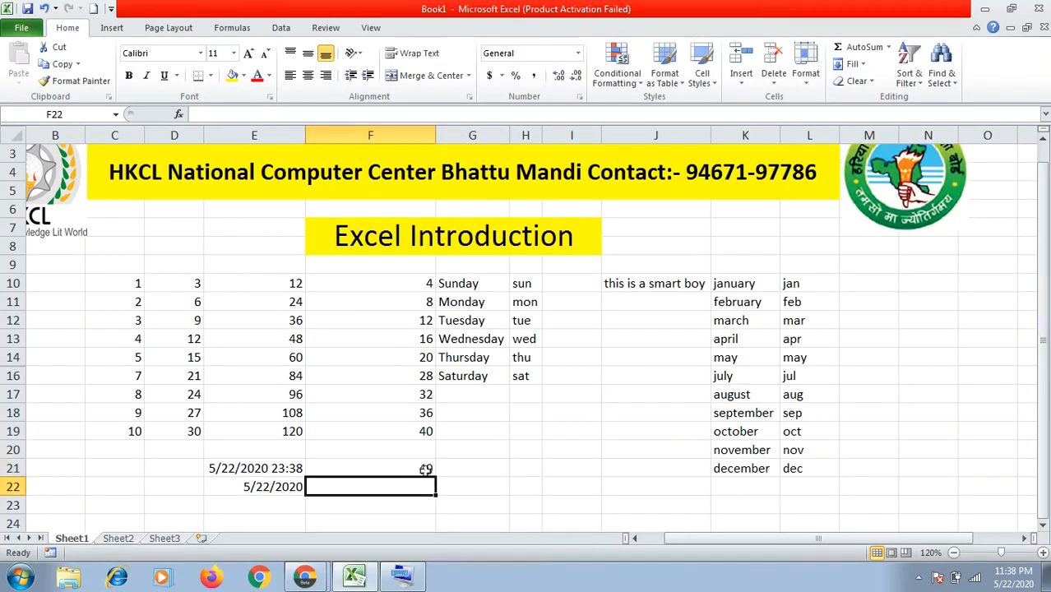
pyautogui.click(421, 468)
pyautogui.doubleClick(424, 467)
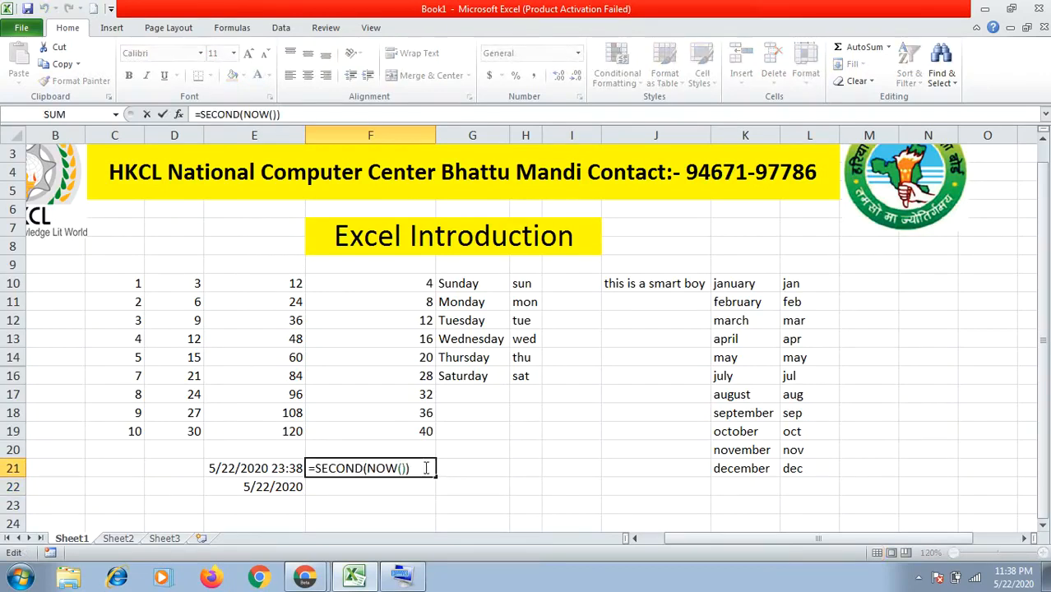
pyautogui.press('Return')
pyautogui.click(467, 488)
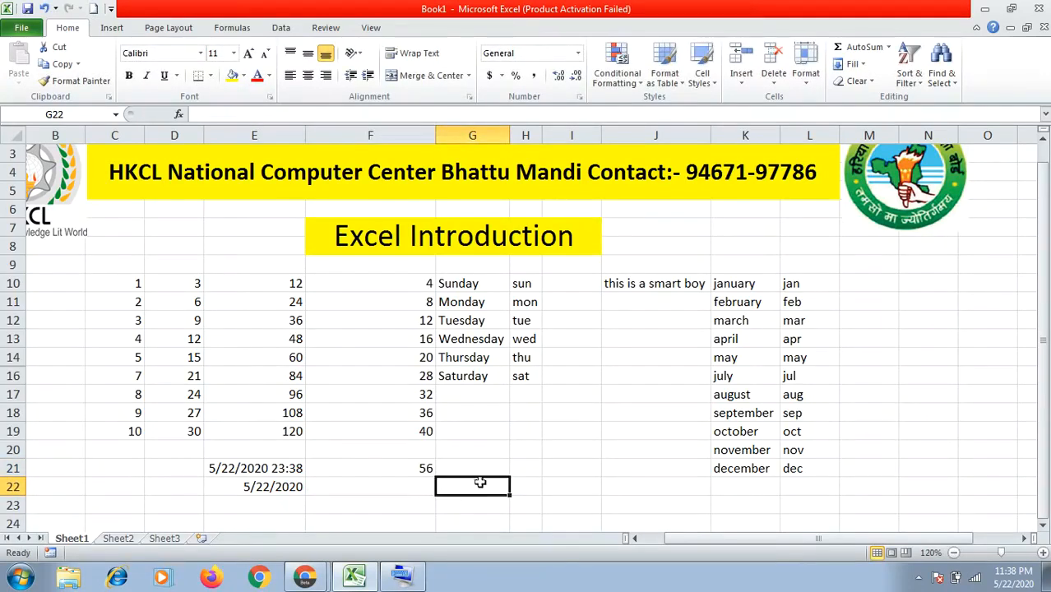
pyautogui.click(273, 468)
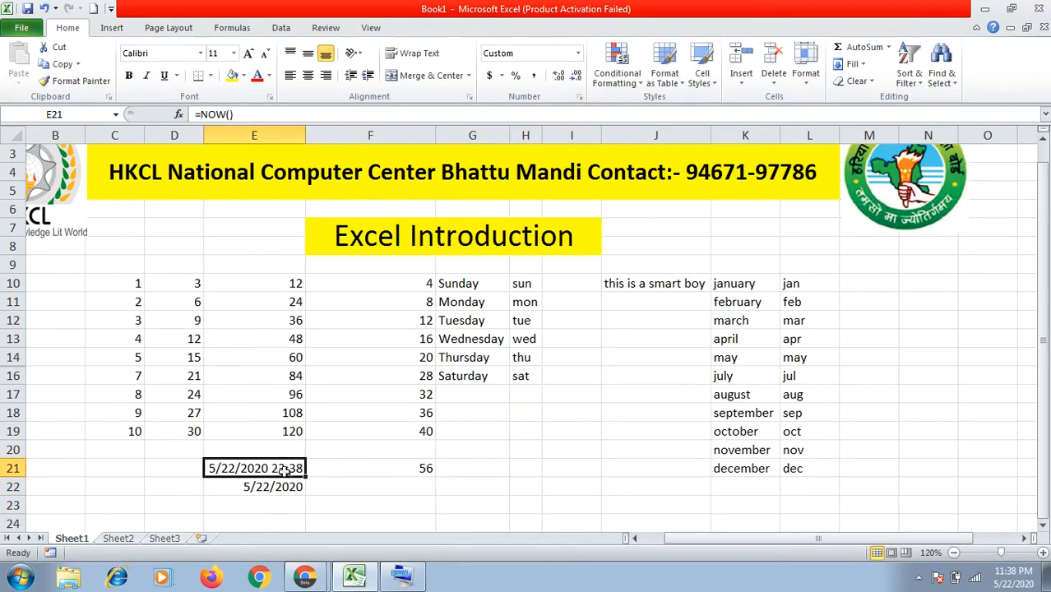
pyautogui.click(384, 497)
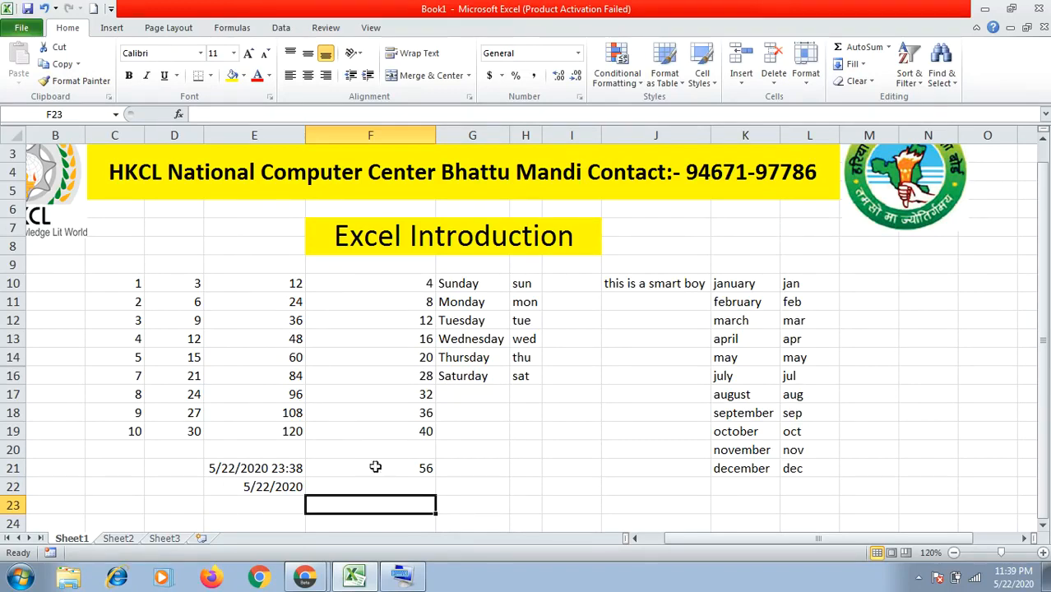
pyautogui.click(564, 488)
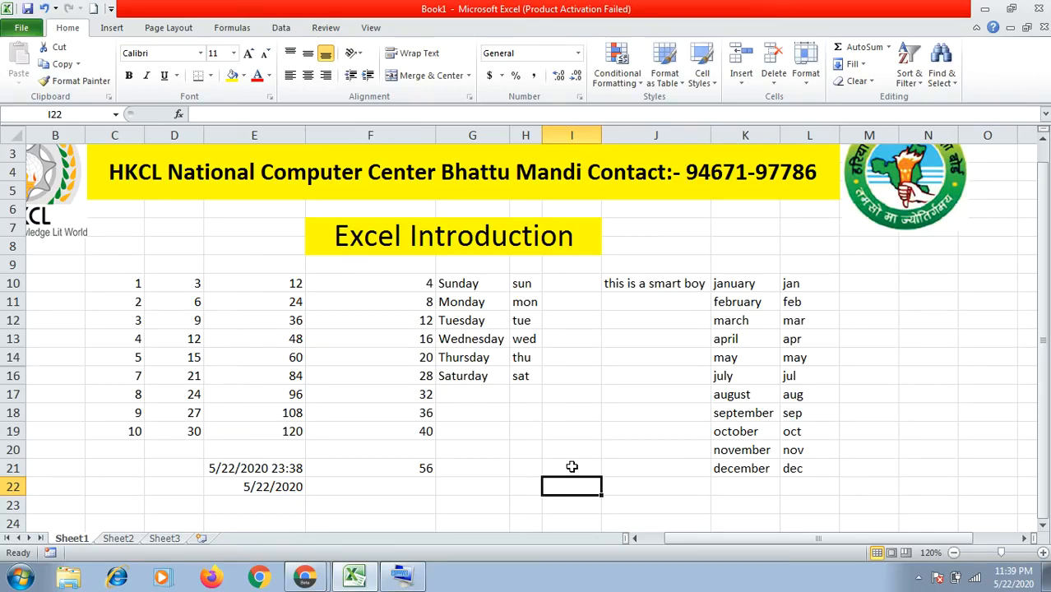
pyautogui.click(383, 502)
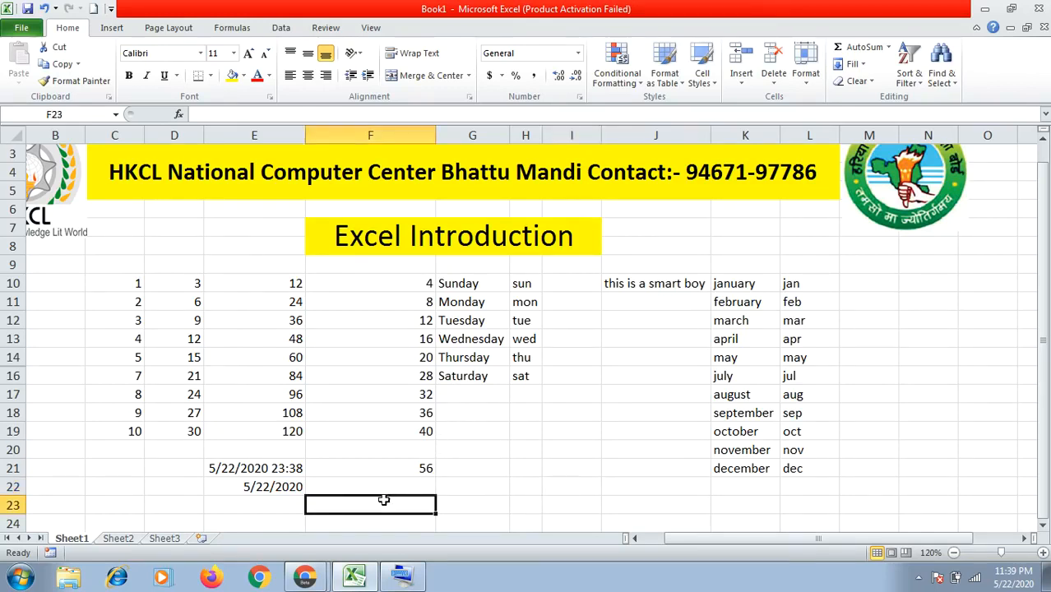
pyautogui.click(236, 507)
pyautogui.click(159, 503)
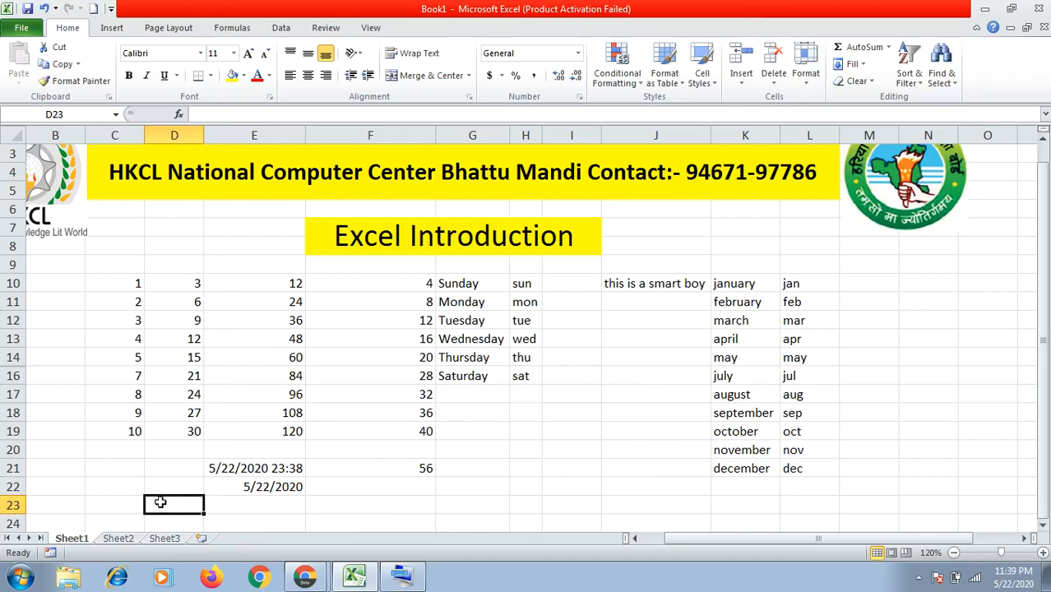
pyautogui.click(258, 503)
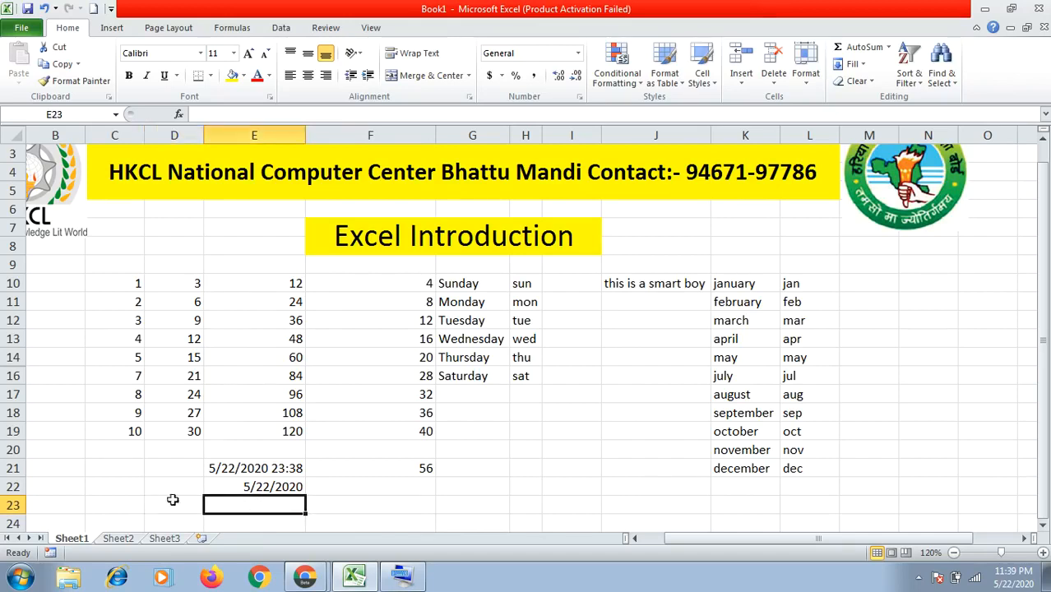
pyautogui.click(137, 504)
pyautogui.click(169, 503)
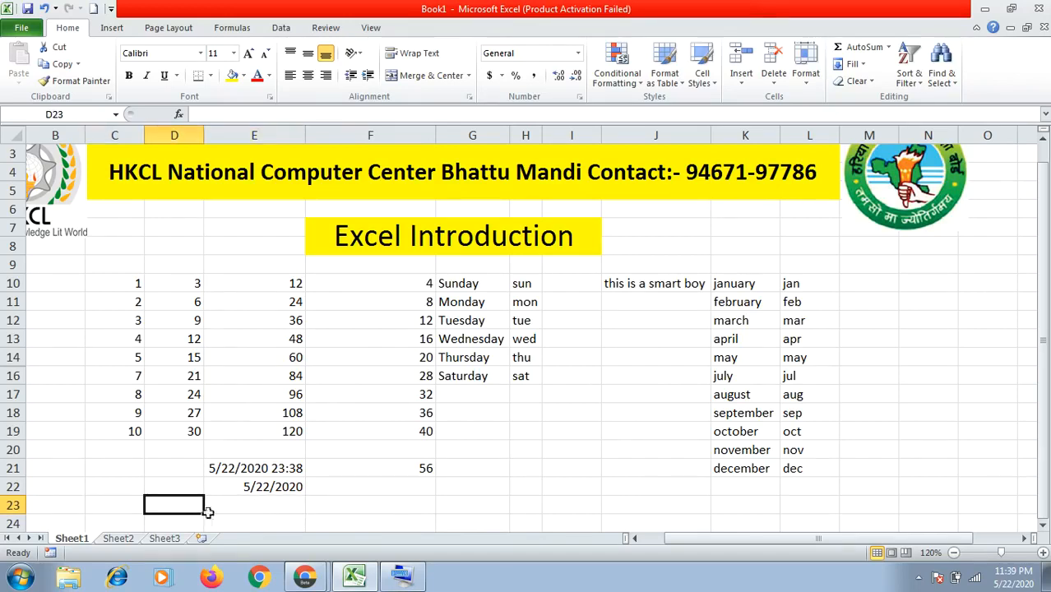
# Return to the start of Sheet1 and check the TODAY and NOW formulas in E22 and E21
pyautogui.click(638, 538)
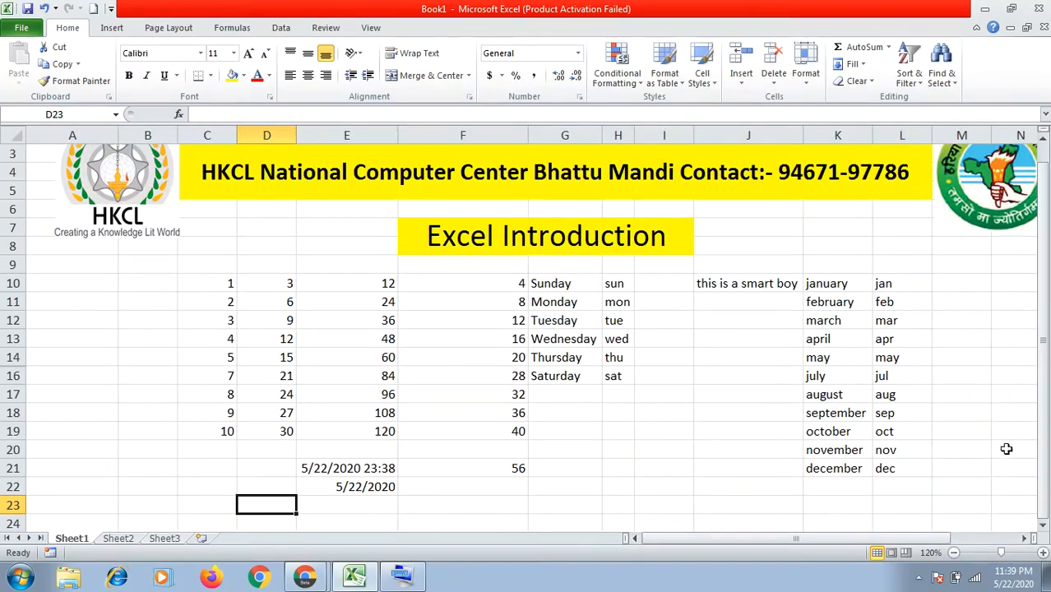
pyautogui.moveTo(1045, 452); pyautogui.dragTo(1048, 374)
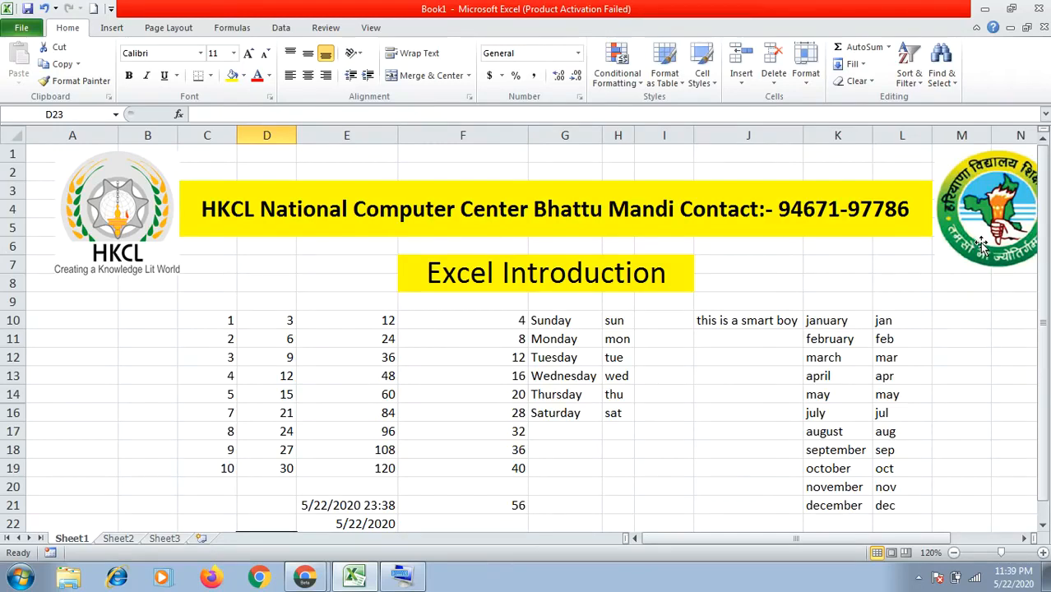
pyautogui.moveTo(850, 540)
pyautogui.mouseDown()
pyautogui.moveTo(860, 543)
pyautogui.moveTo(835, 542)
pyautogui.mouseUp()
pyautogui.click(417, 520)
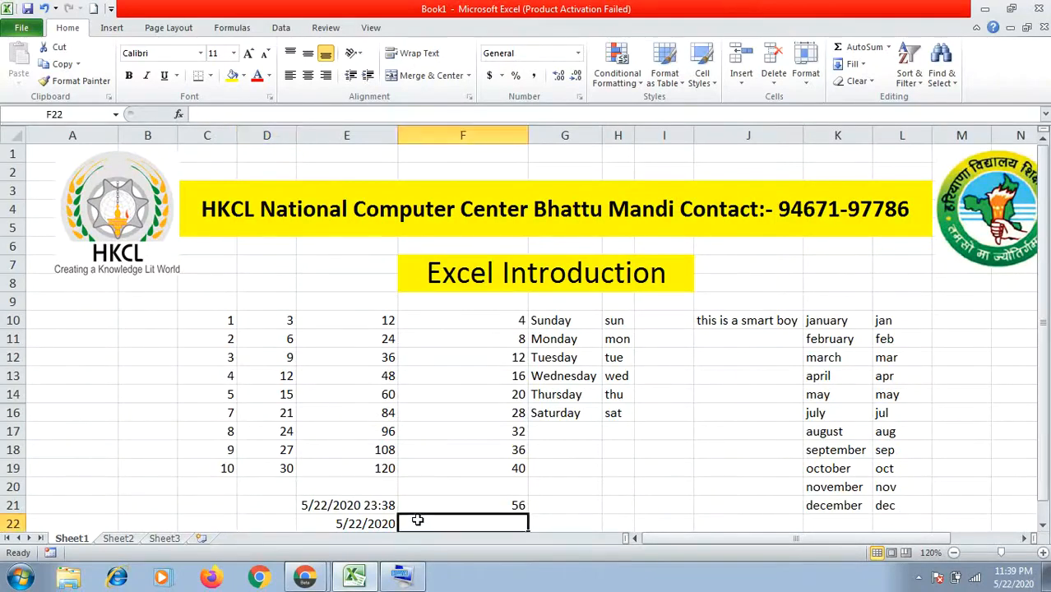
pyautogui.click(354, 523)
pyautogui.click(362, 502)
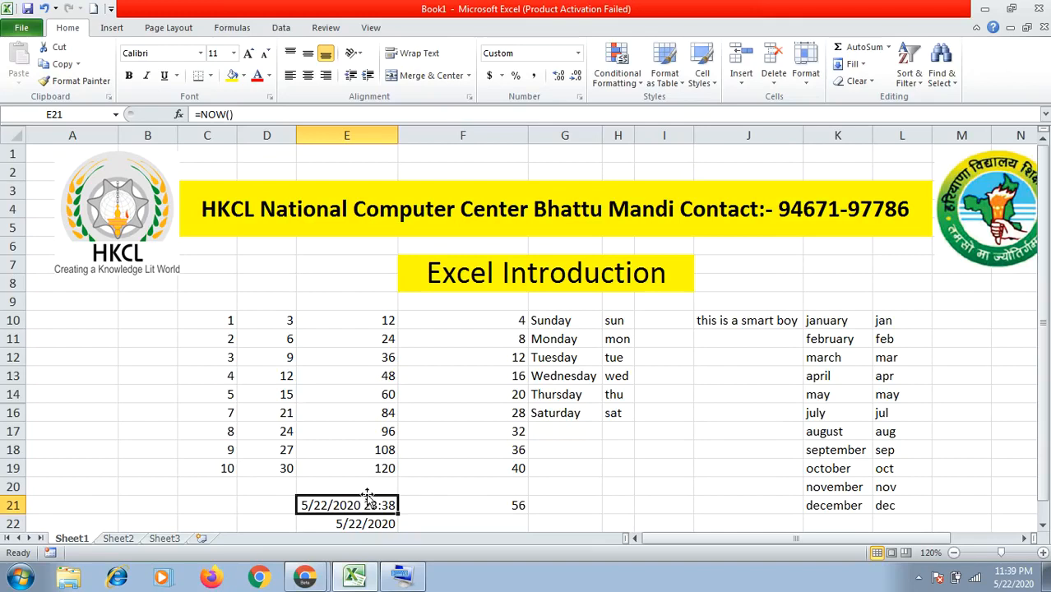
pyautogui.click(674, 487)
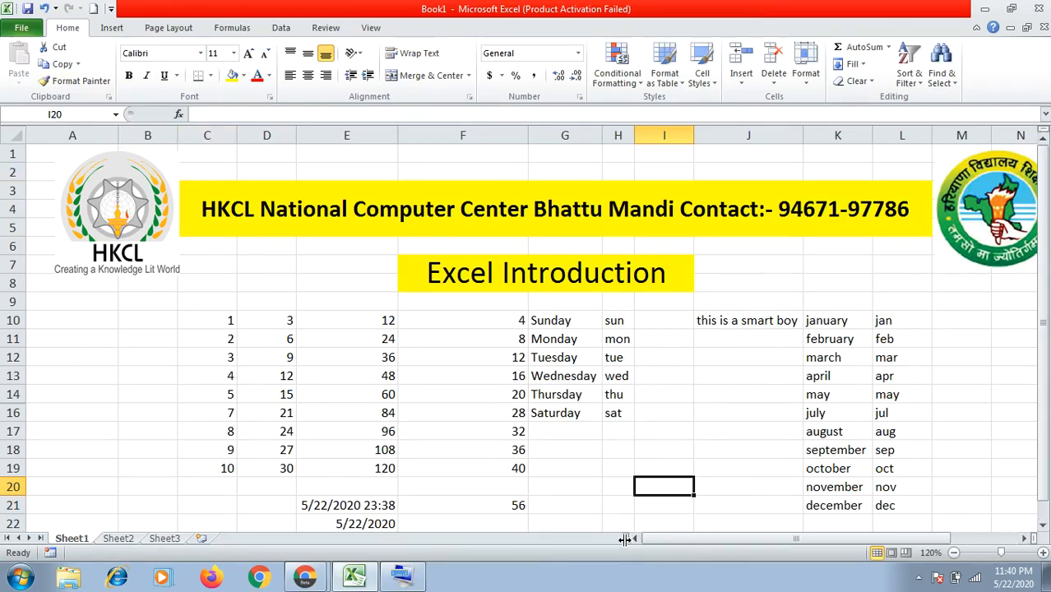
pyautogui.moveTo(697, 539)
pyautogui.mouseDown()
pyautogui.moveTo(730, 541)
pyautogui.moveTo(691, 540)
pyautogui.mouseUp()
pyautogui.click(947, 444)
pyautogui.moveTo(1046, 385); pyautogui.dragTo(1043, 468)
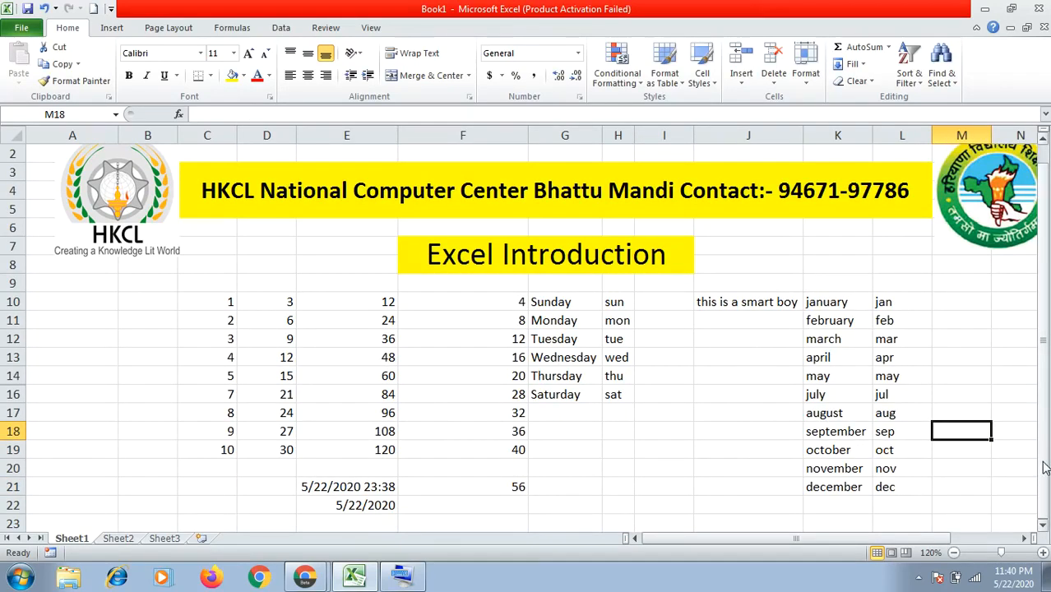